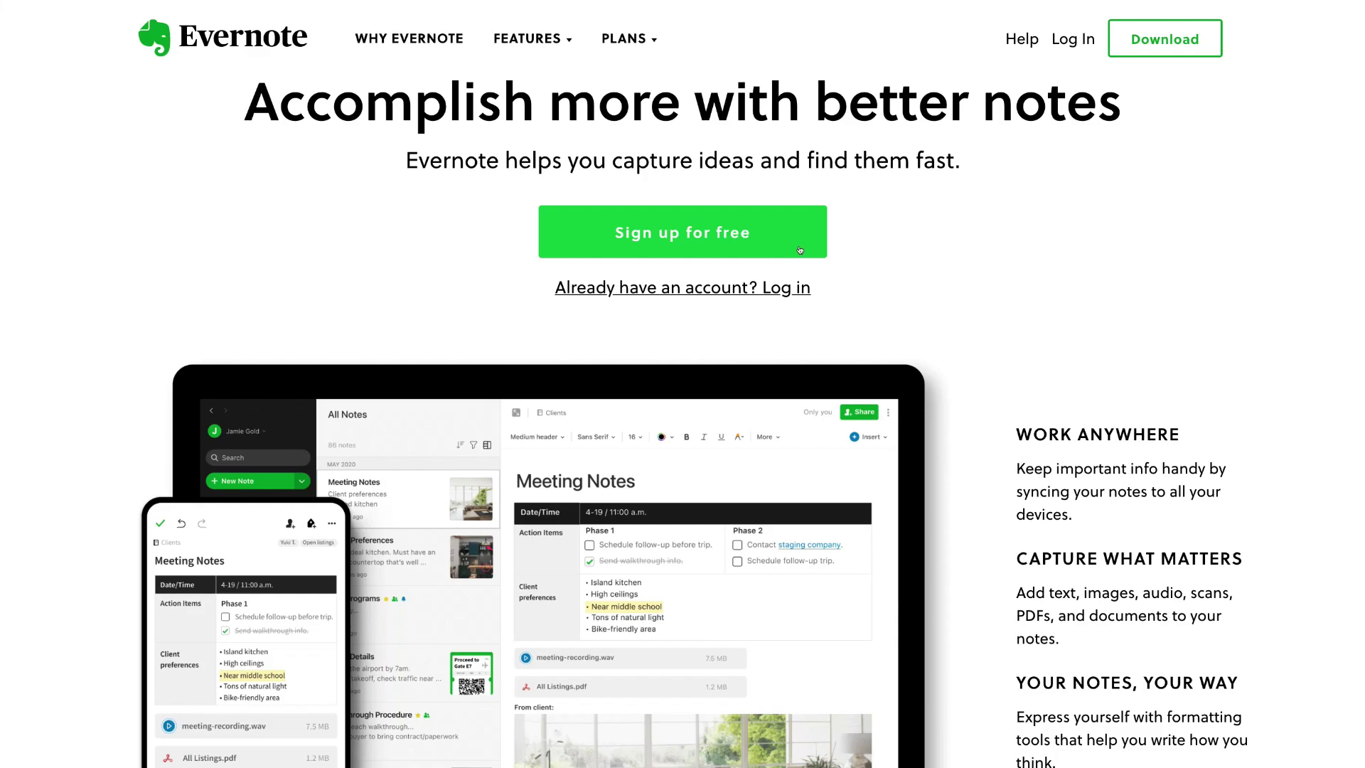
Step: Sign up for the free Basic plan using an existing Google account
{"action": "left_click", "coordinate": [772, 244]}
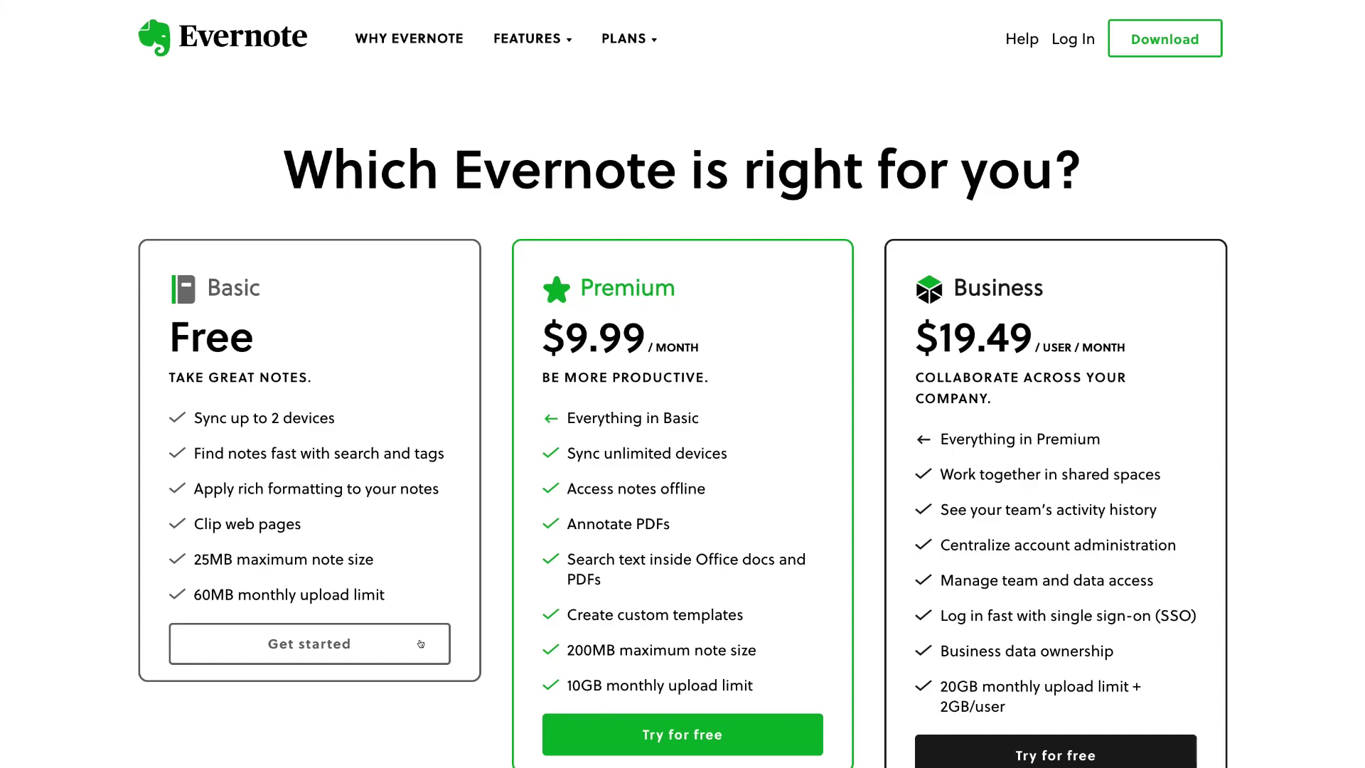
{"action": "left_click", "coordinate": [371, 649]}
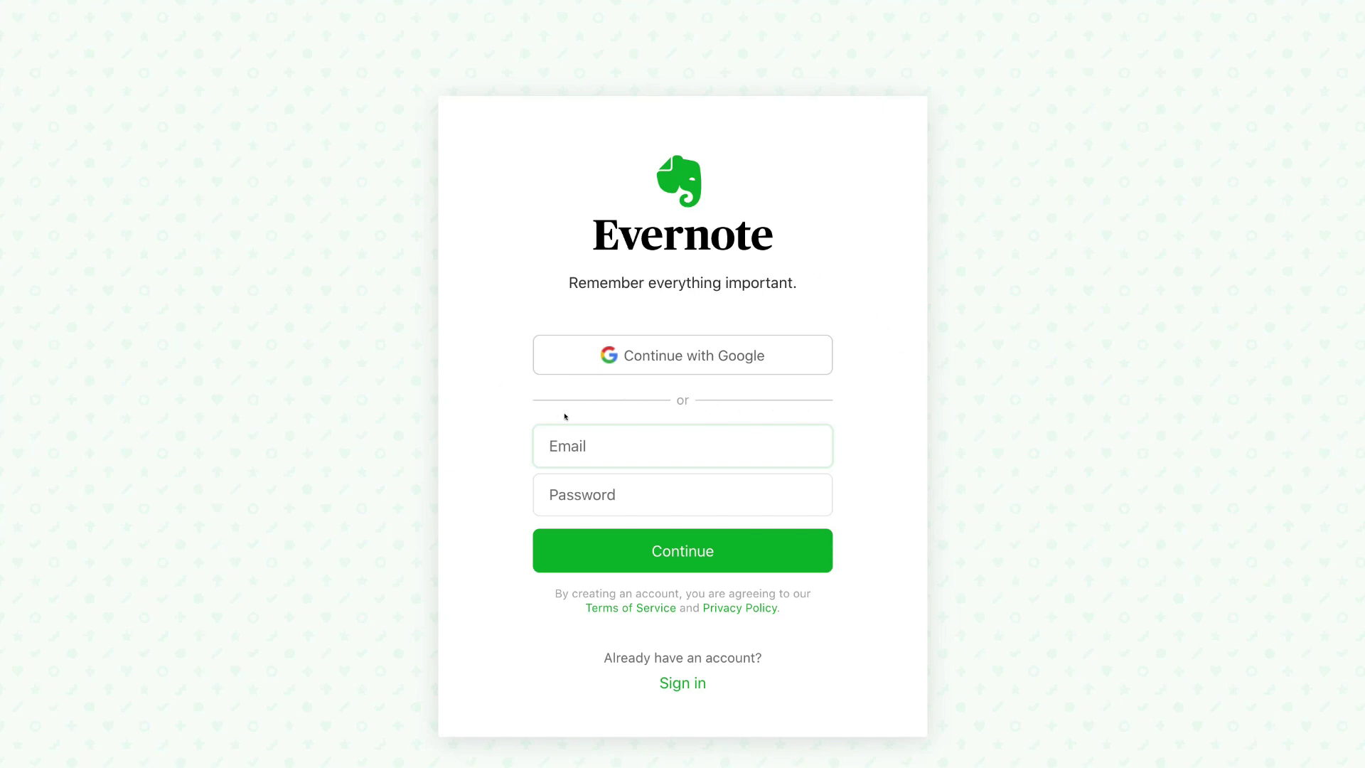
{"action": "left_click", "coordinate": [785, 355]}
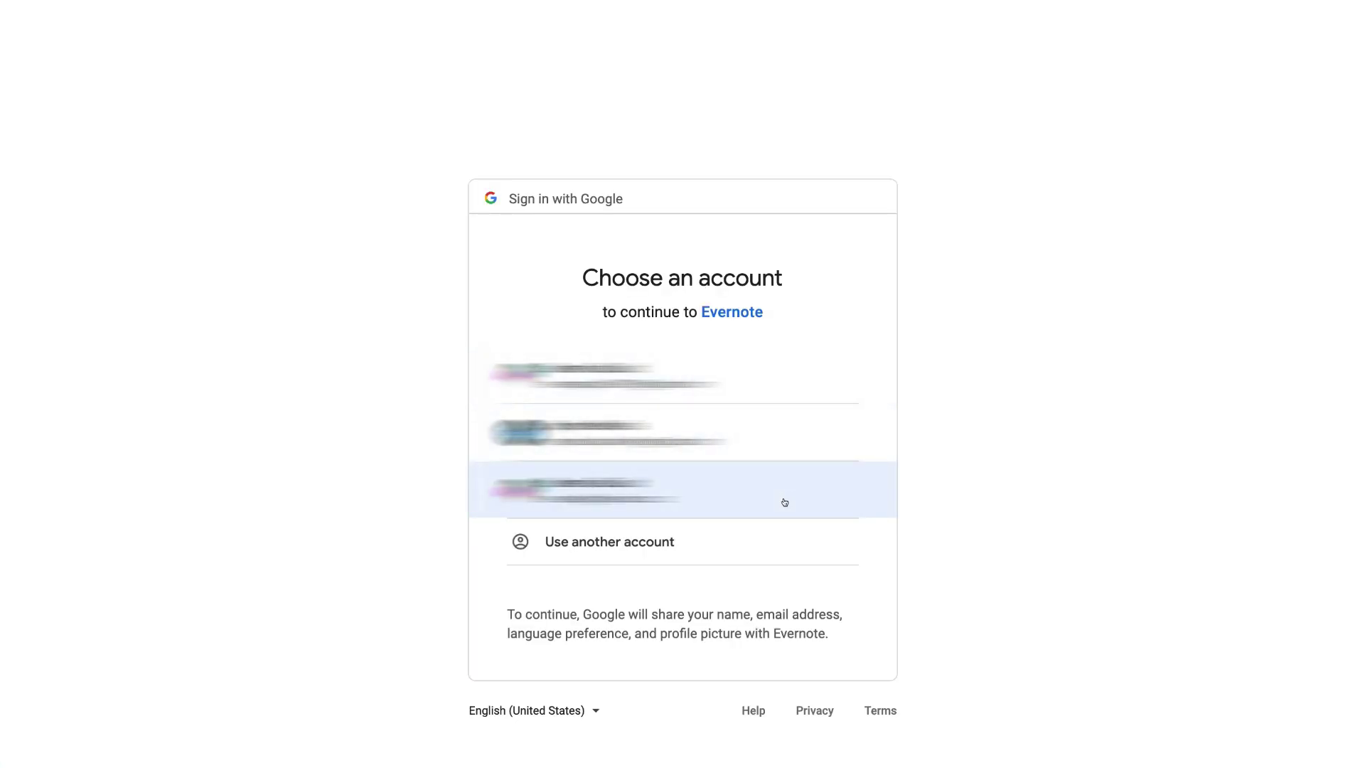
{"action": "left_click", "coordinate": [786, 503]}
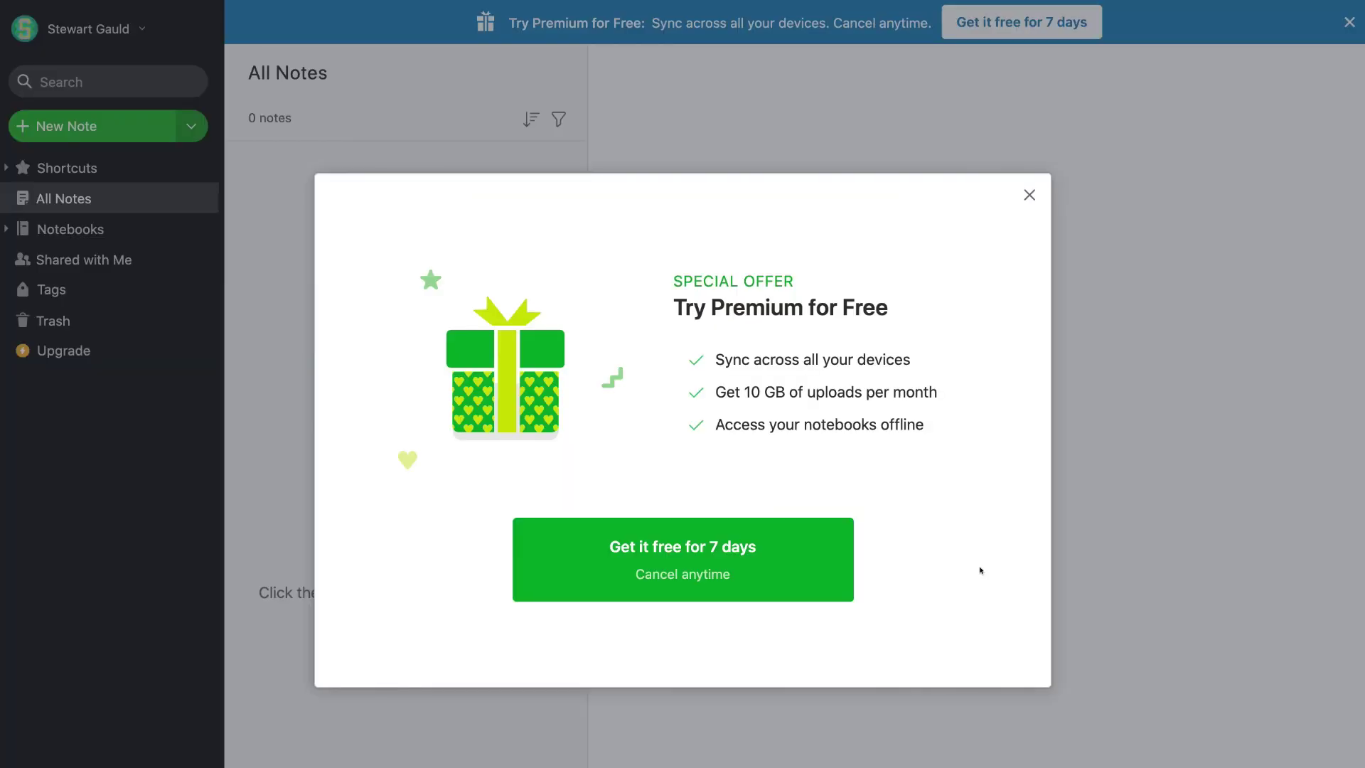
Step: Dismiss the Premium trial offer and answer the welcome survey with Work as purpose and Web Browser plus Phone as devices
{"action": "left_click", "coordinate": [1028, 195]}
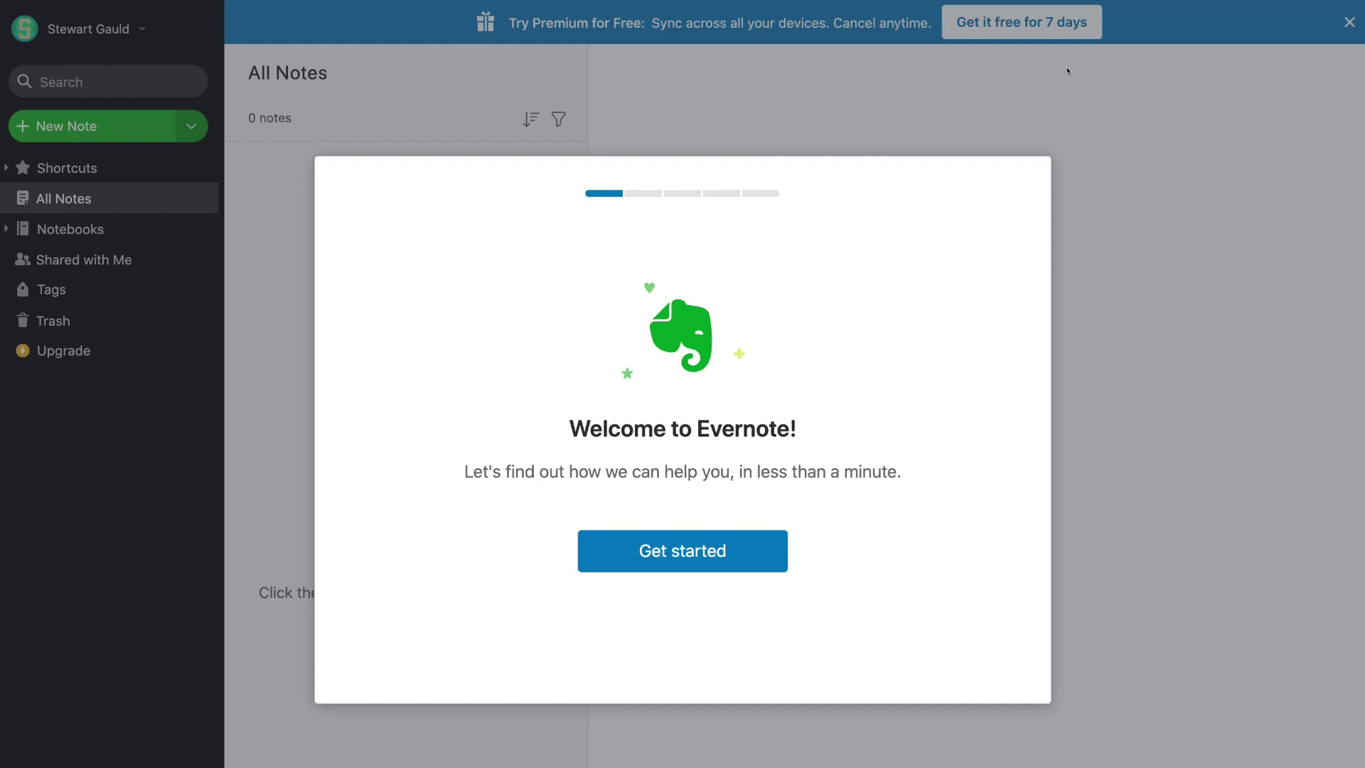
{"action": "left_click", "coordinate": [739, 559]}
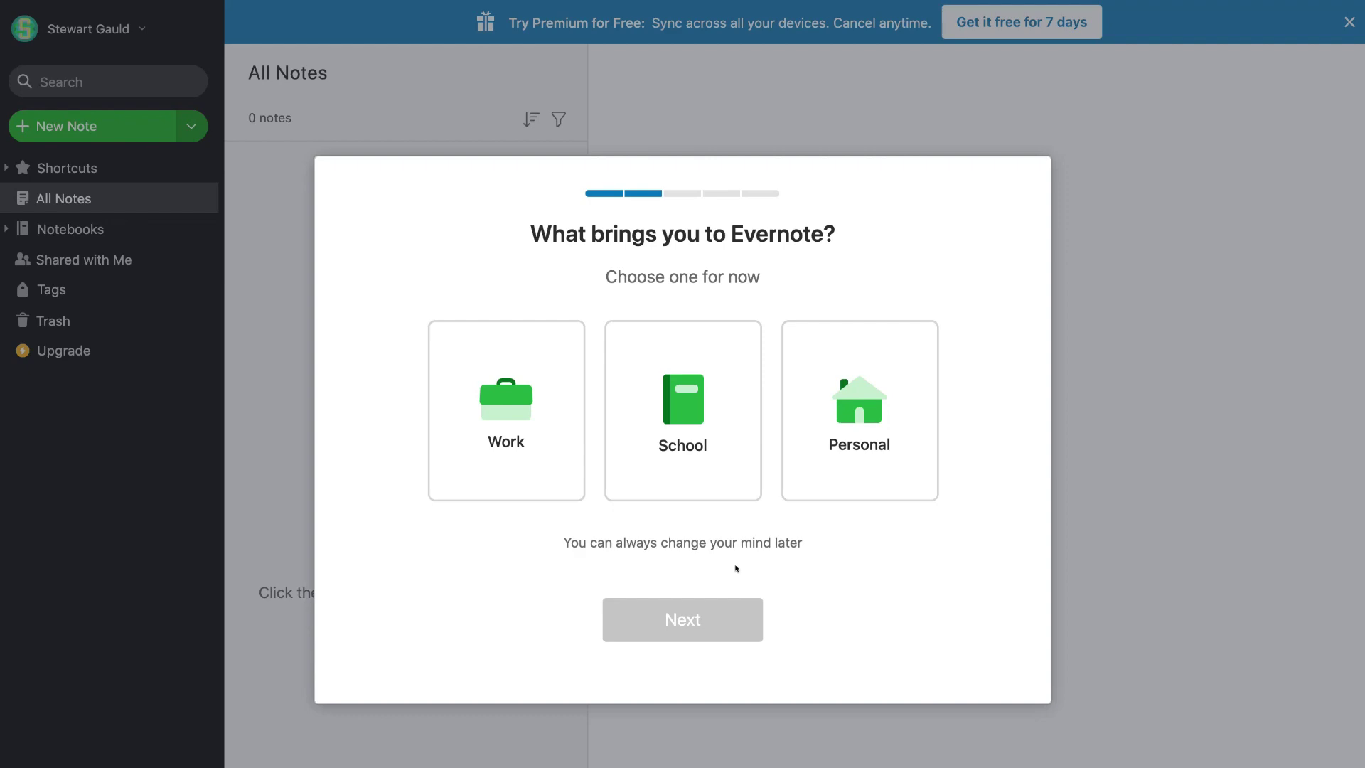
{"action": "left_click", "coordinate": [537, 425]}
{"action": "left_click", "coordinate": [716, 628]}
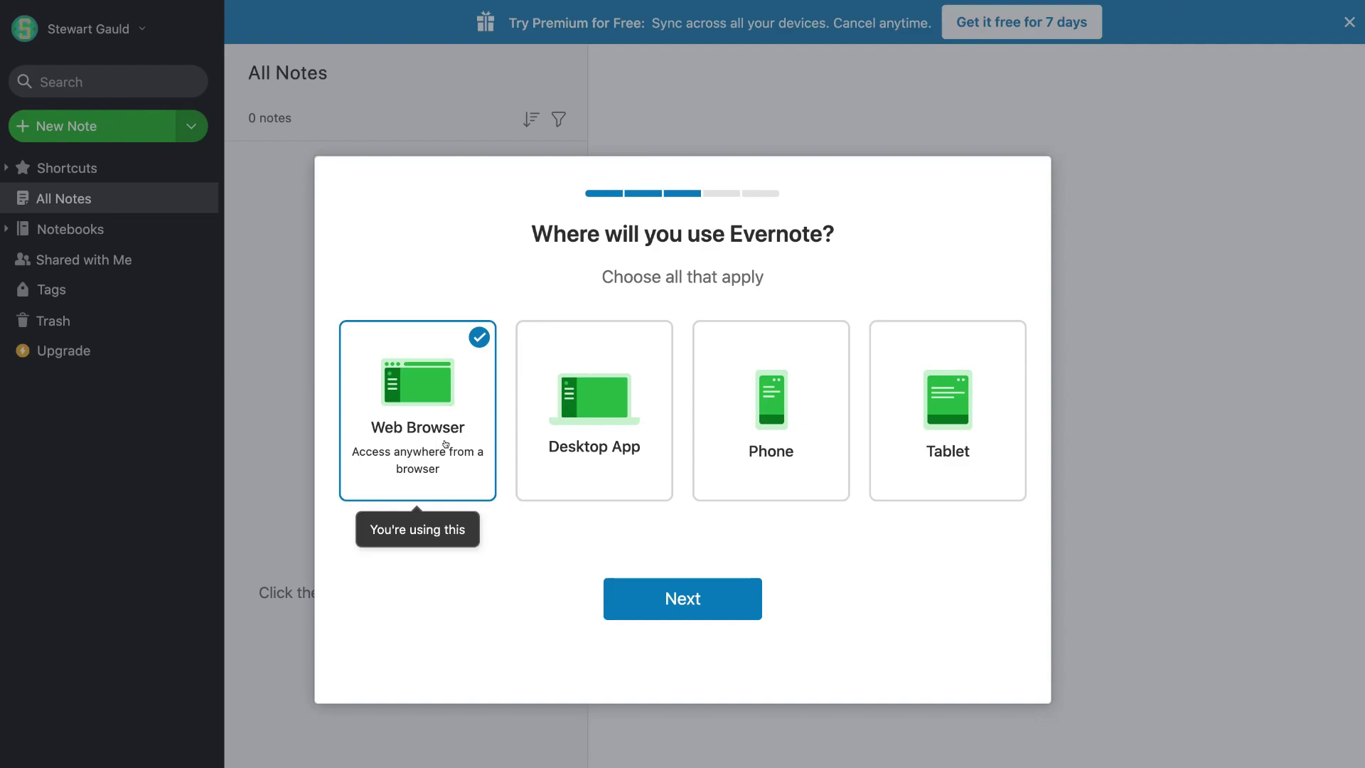
{"action": "left_click", "coordinate": [796, 470]}
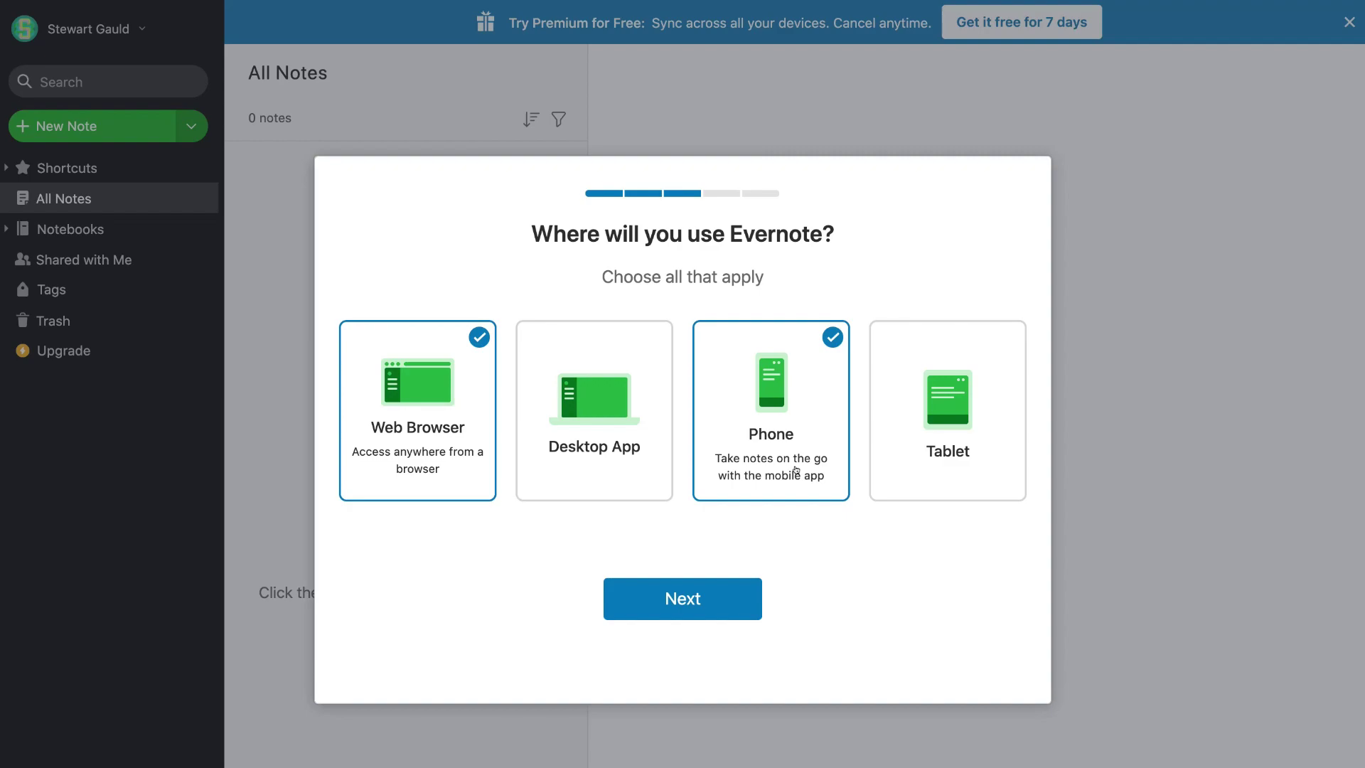
{"action": "left_click", "coordinate": [751, 601]}
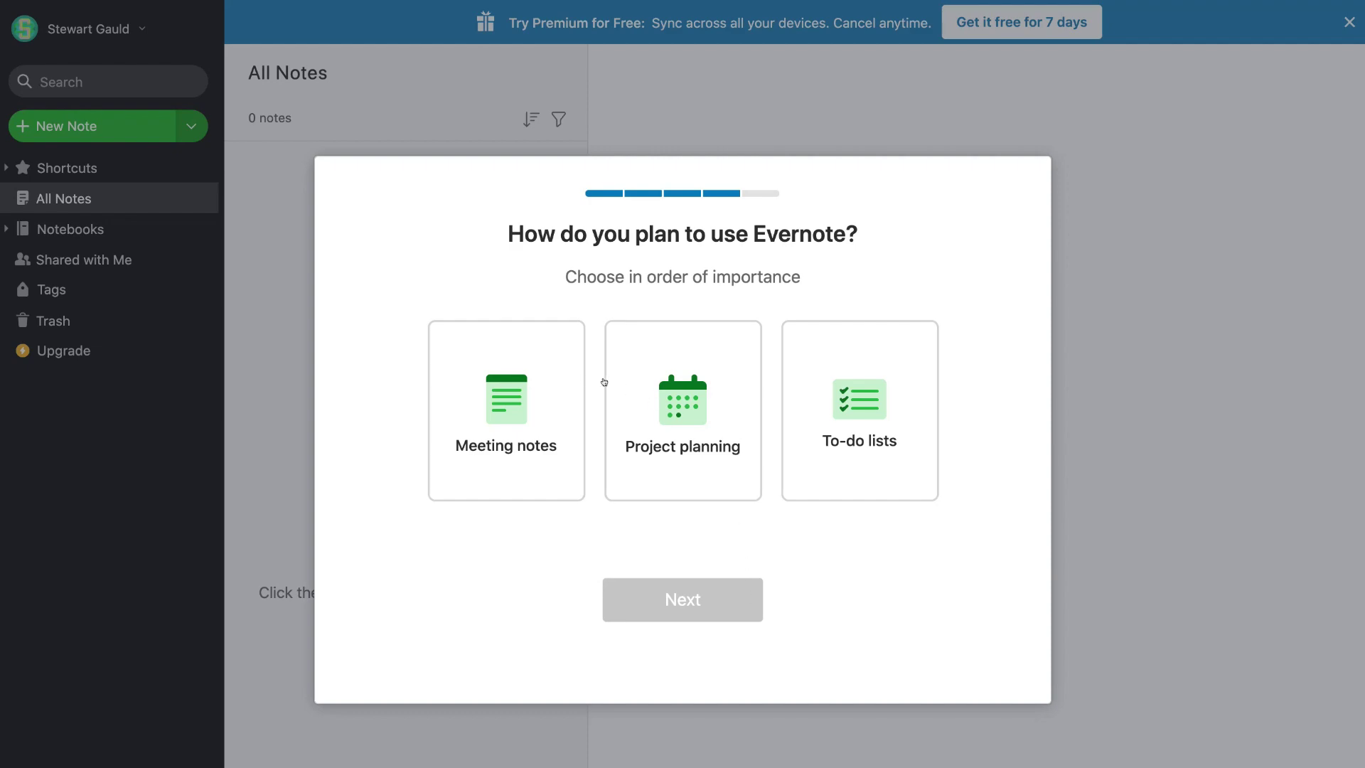
Step: Rank the planned uses as Meeting notes, Project planning, To-do lists, and continue with the basic plan
{"action": "left_click", "coordinate": [532, 432]}
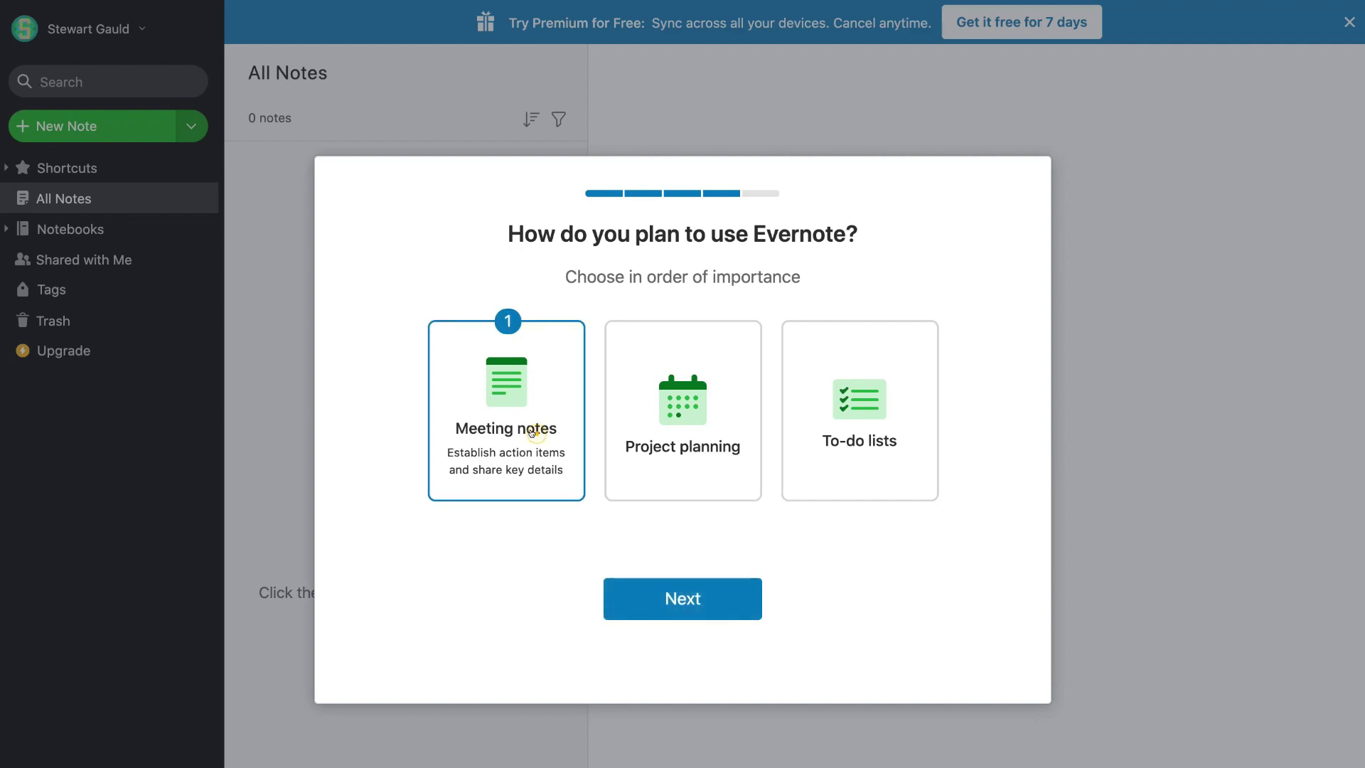
{"action": "left_click", "coordinate": [687, 431]}
{"action": "left_click", "coordinate": [894, 409]}
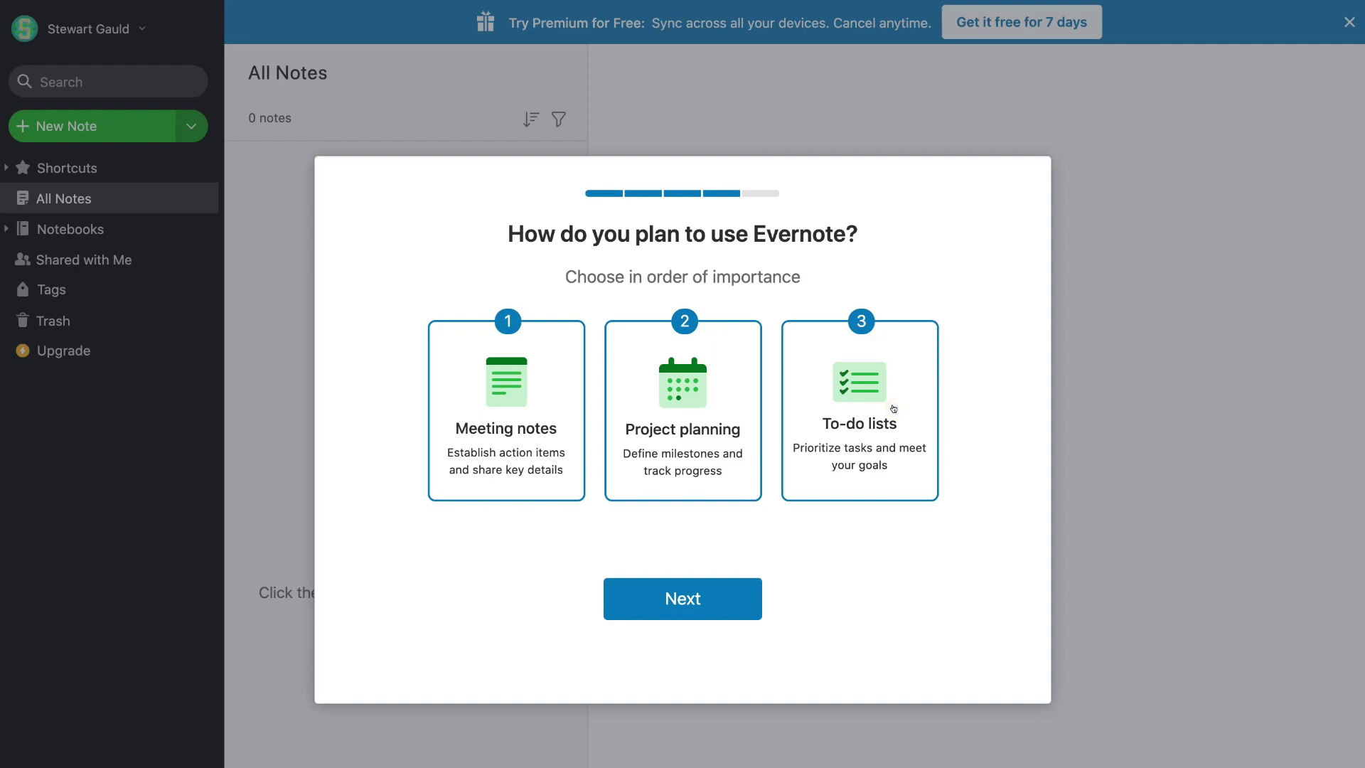
{"action": "left_click", "coordinate": [737, 608]}
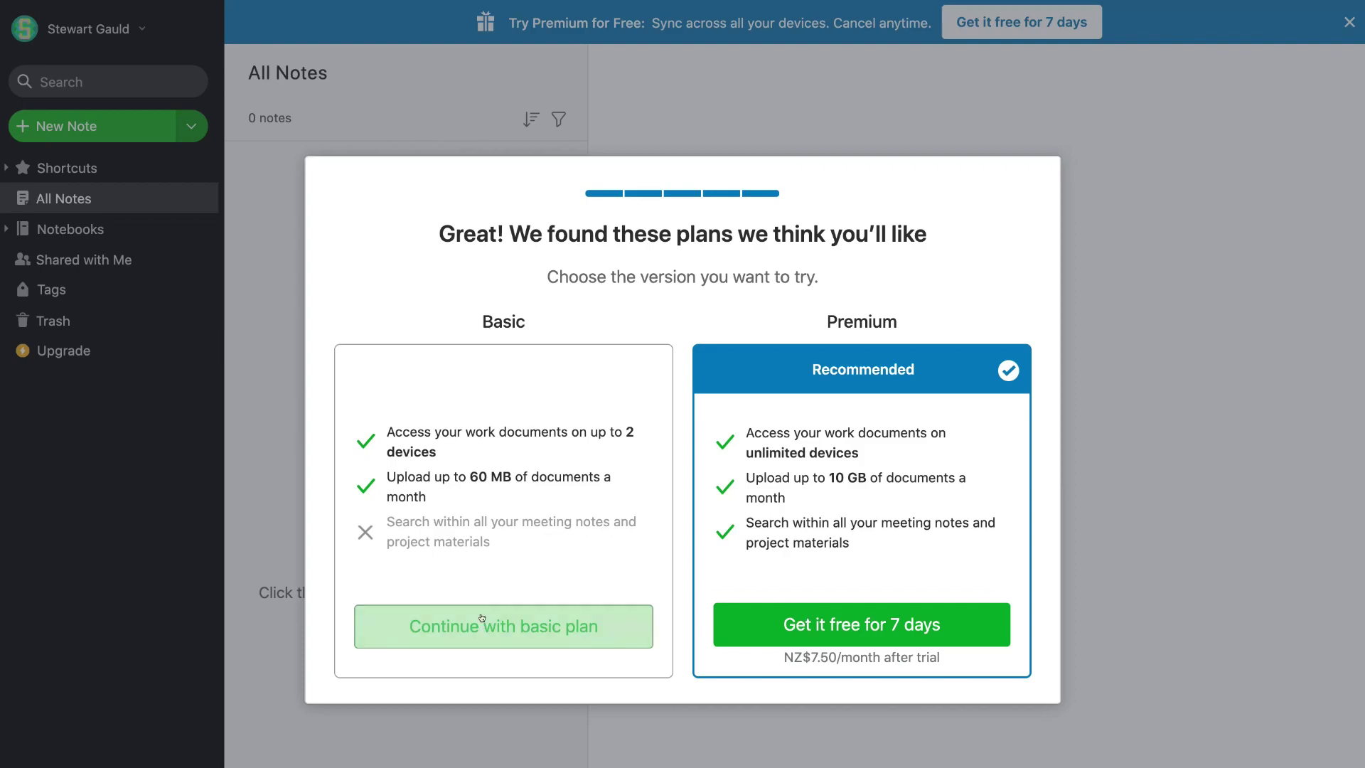
{"action": "left_click", "coordinate": [607, 626]}
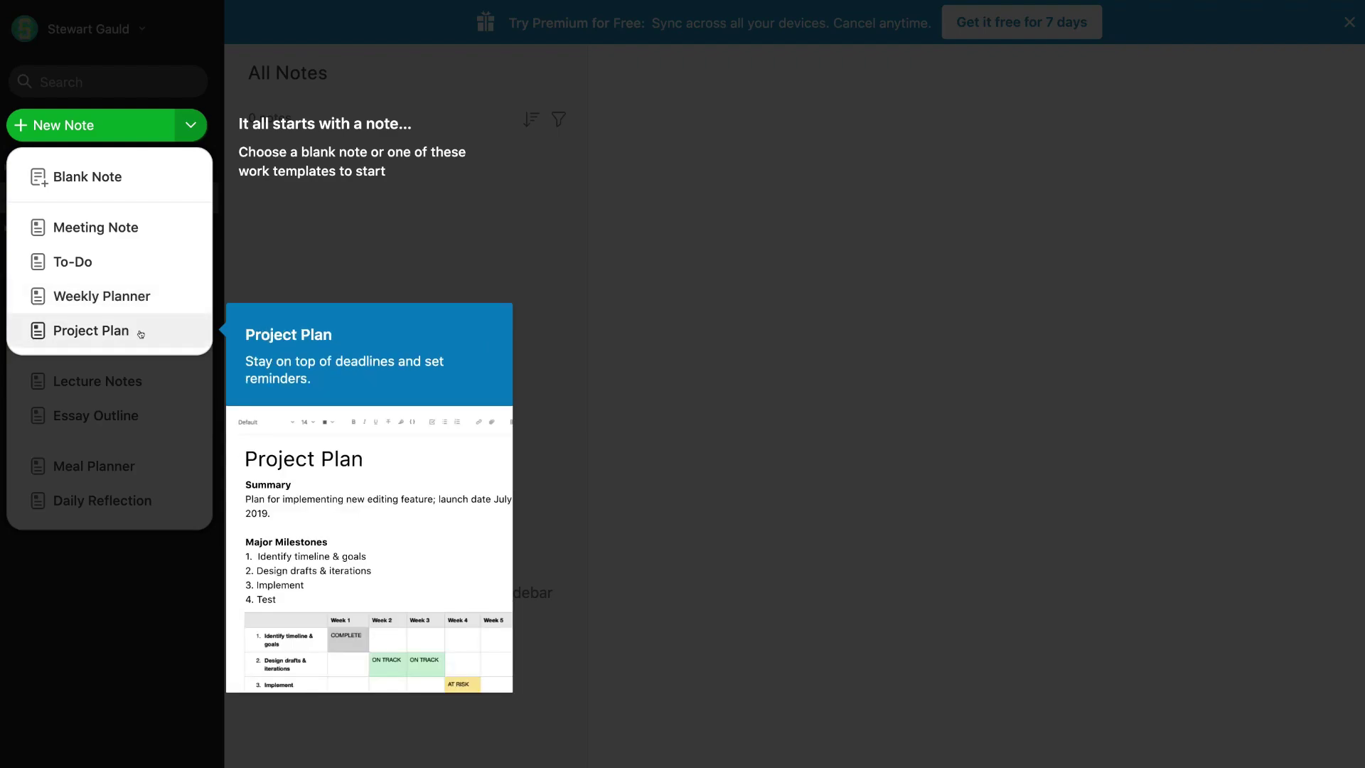
Step: Create a first note from the Meeting Note template, skipping the editor tour and closing the Get Started checklist
{"action": "left_click", "coordinate": [162, 227]}
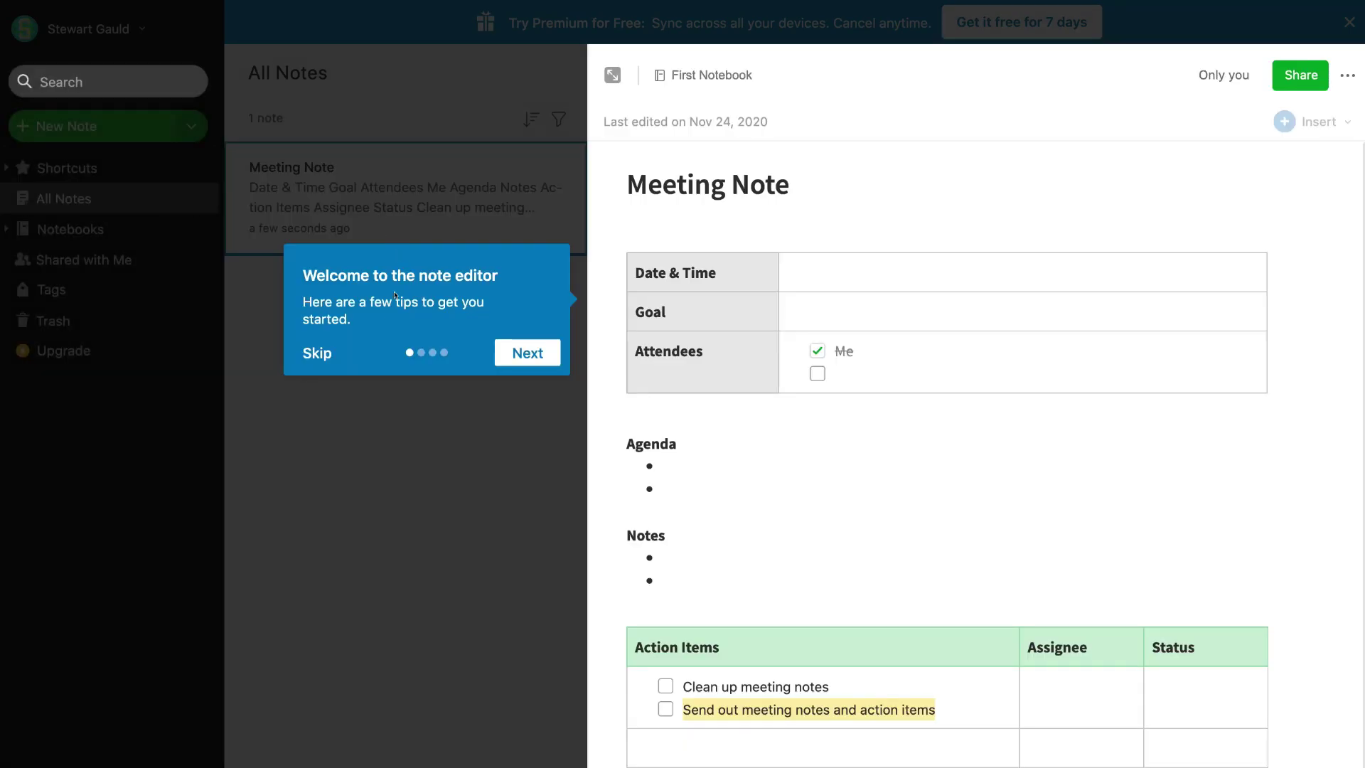
{"action": "left_click", "coordinate": [316, 353]}
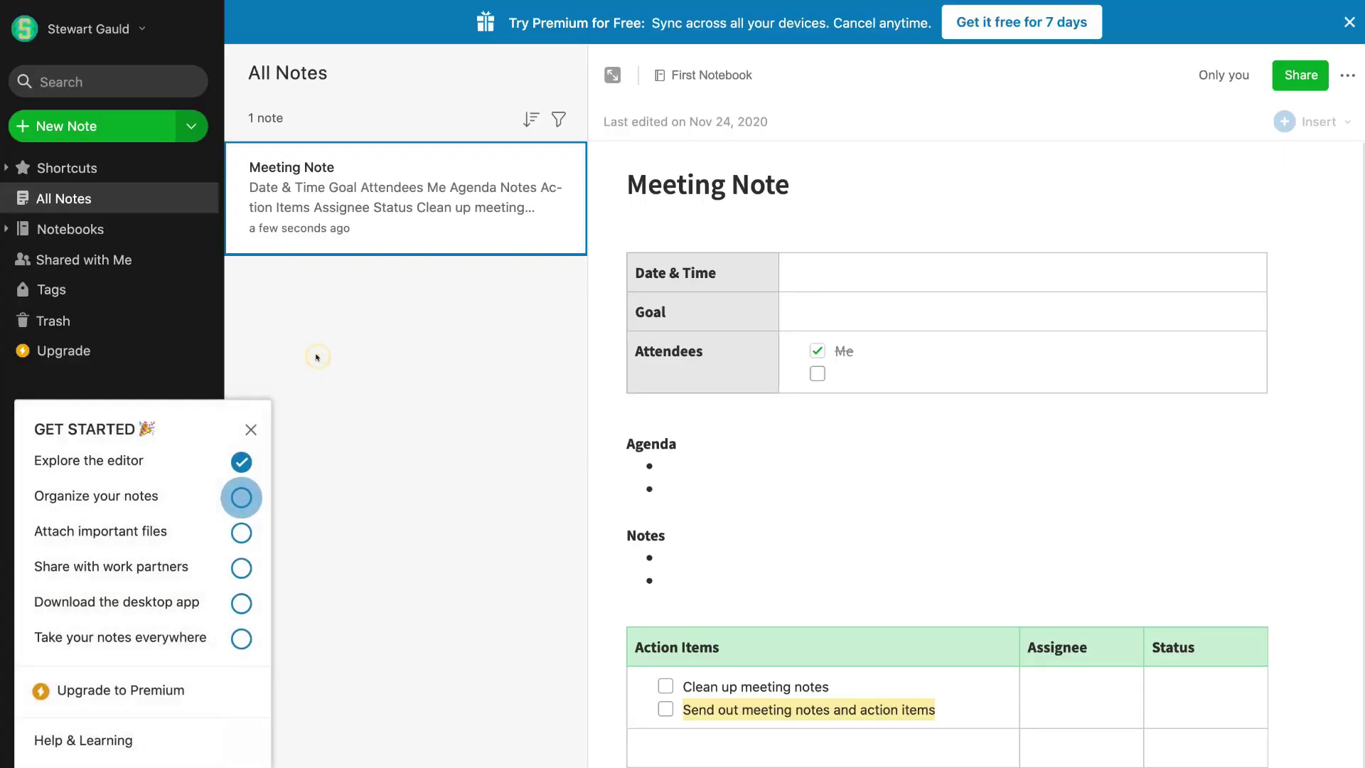
{"action": "left_click", "coordinate": [250, 429]}
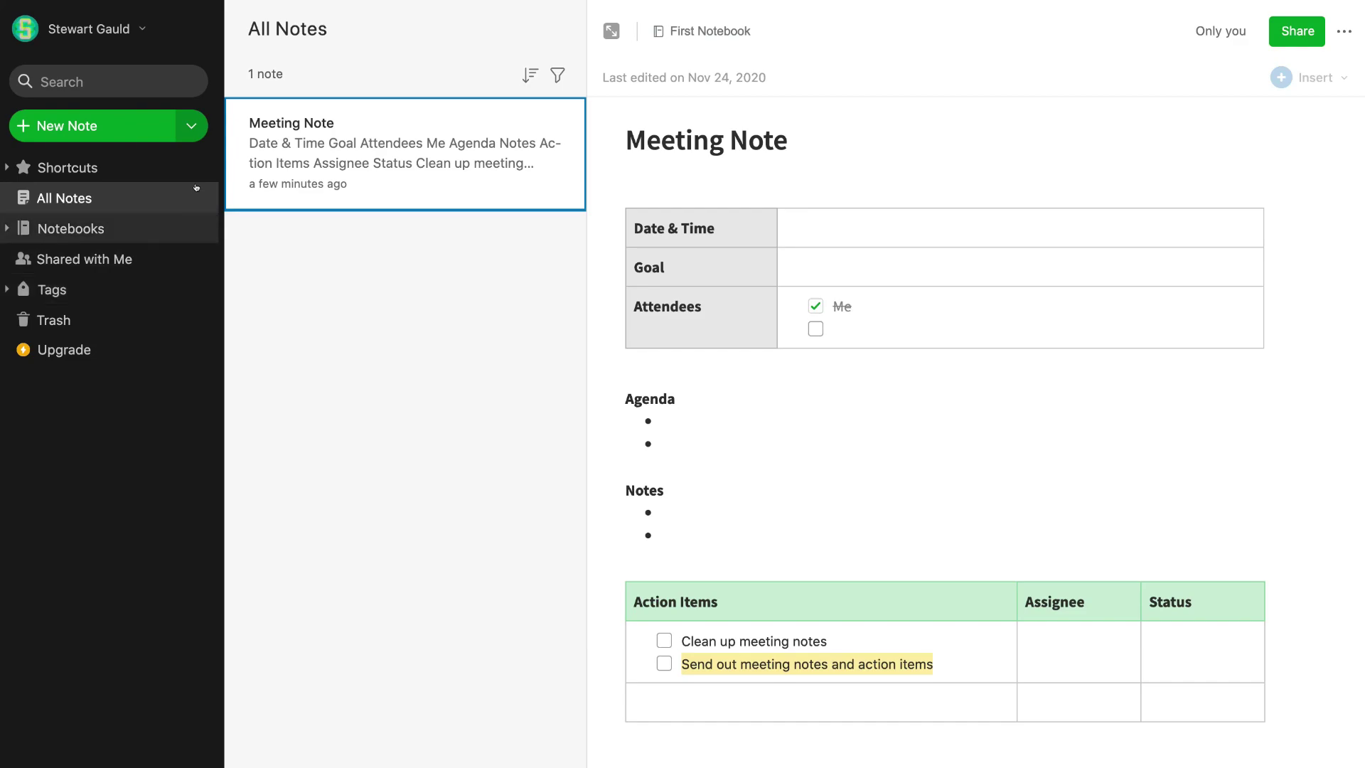
Step: Look over the account options and open the note search without entering a query
{"action": "left_click", "coordinate": [129, 29]}
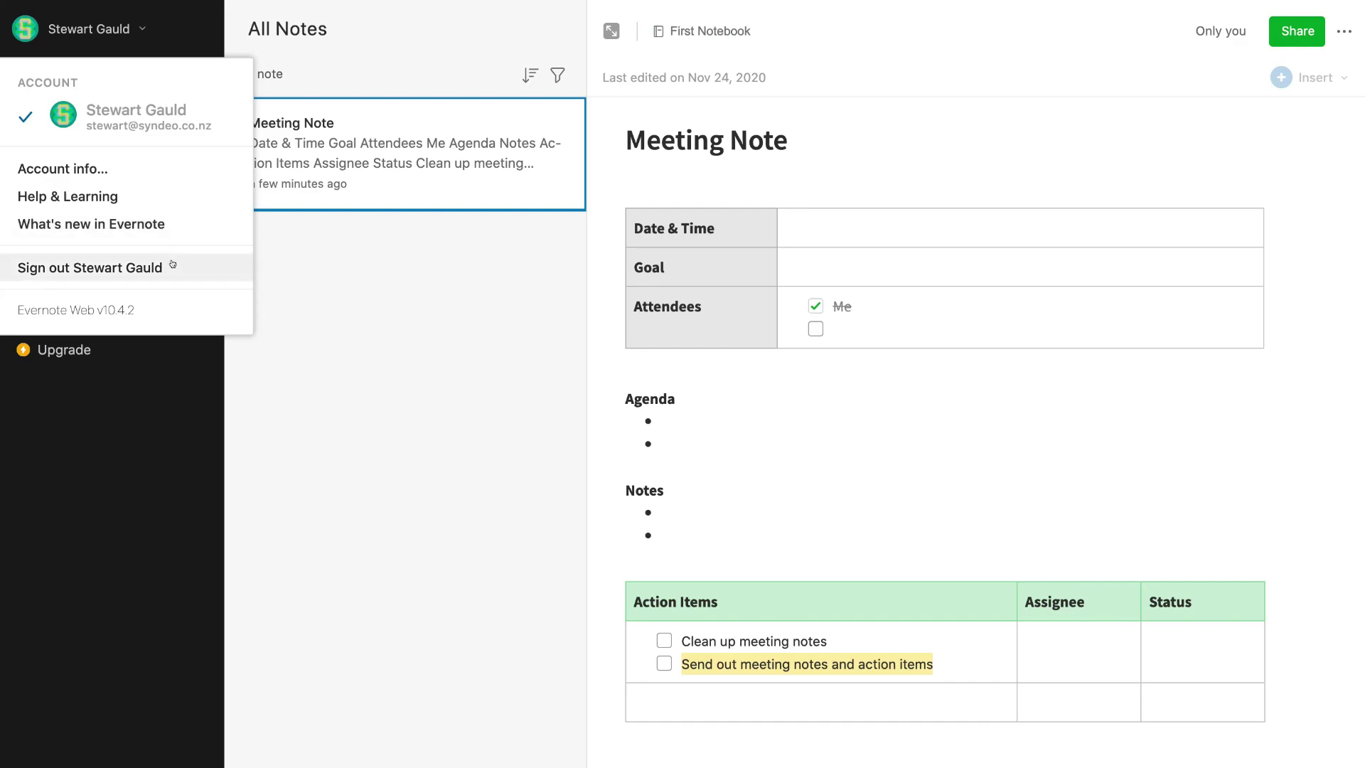
{"action": "left_click", "coordinate": [288, 259]}
{"action": "left_click", "coordinate": [161, 73]}
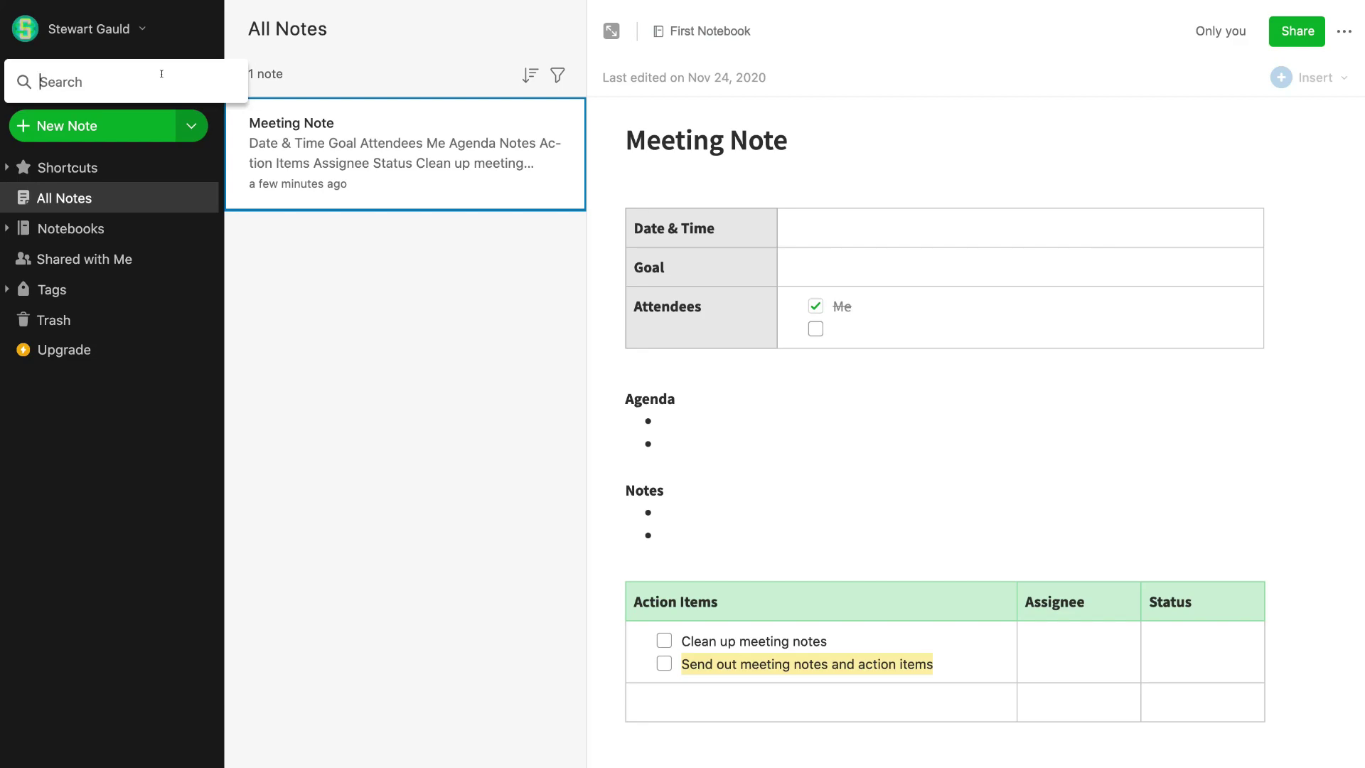
Step: Create a new blank note and dismiss the list of note templates
{"action": "left_click", "coordinate": [108, 125]}
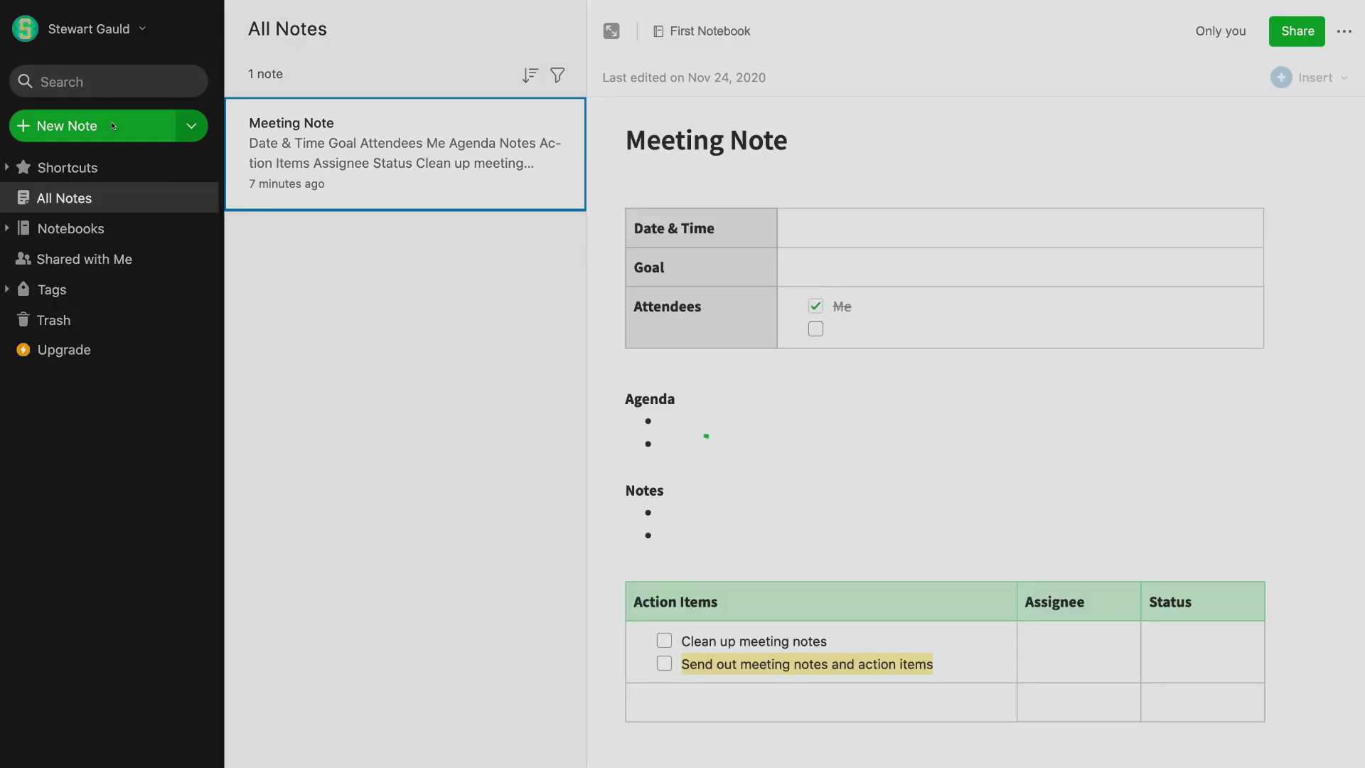
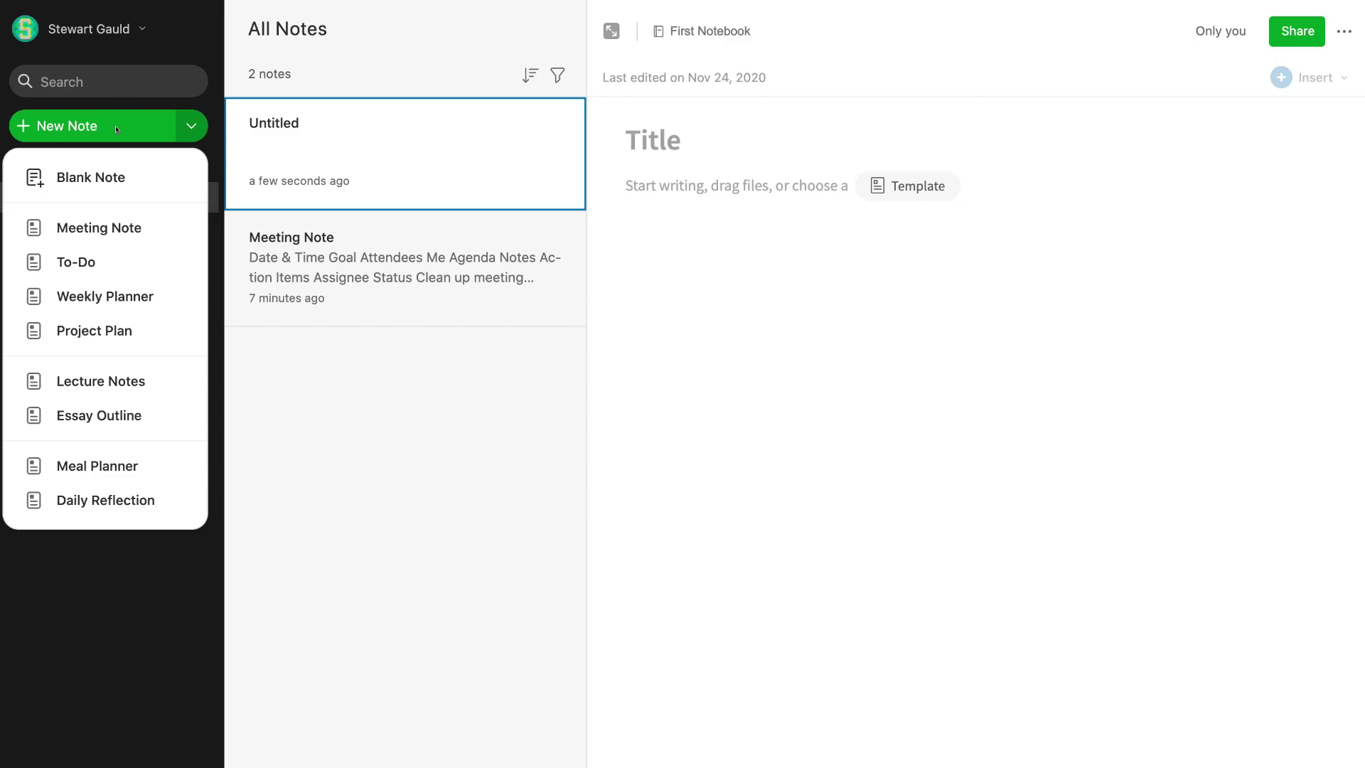
{"action": "left_click", "coordinate": [191, 127]}
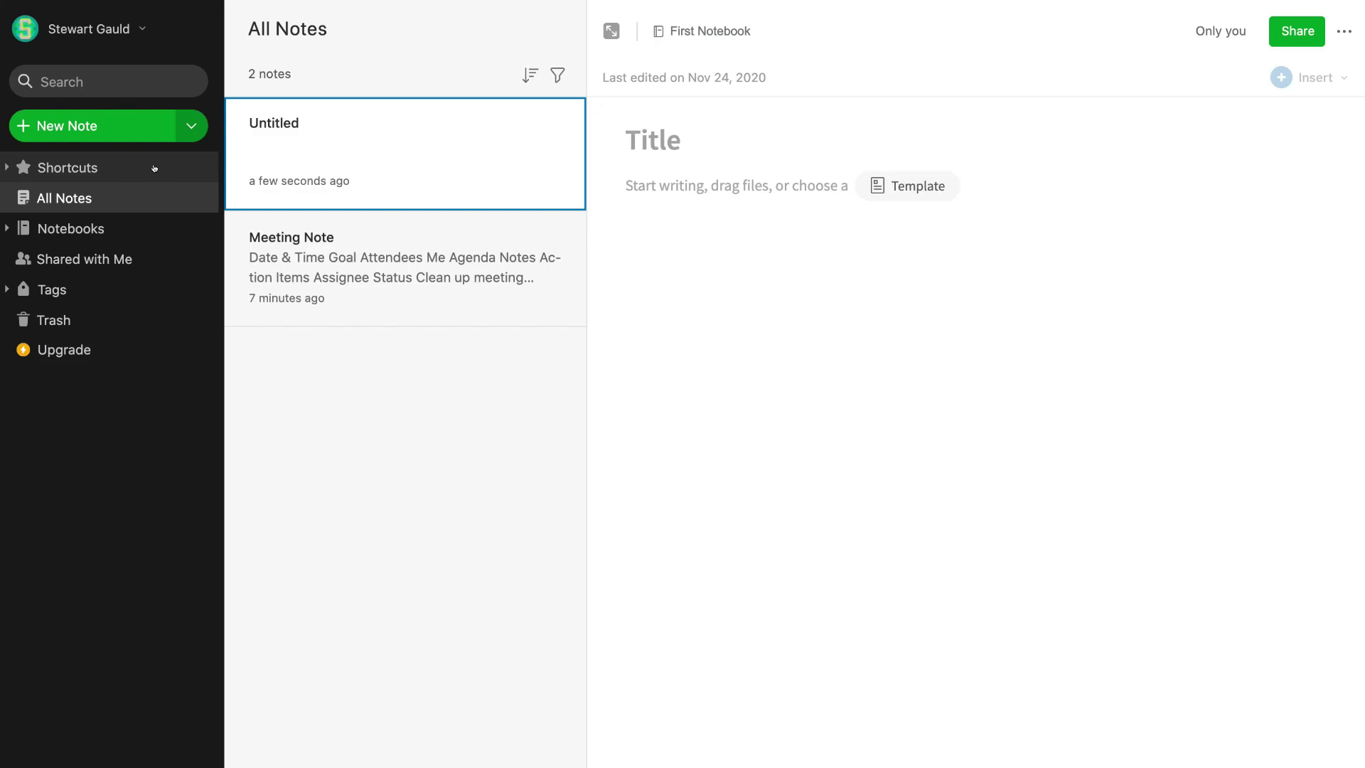
Step: Add the Meeting Note to the shortcuts and leave the shortcuts list collapsed
{"action": "left_click", "coordinate": [395, 249]}
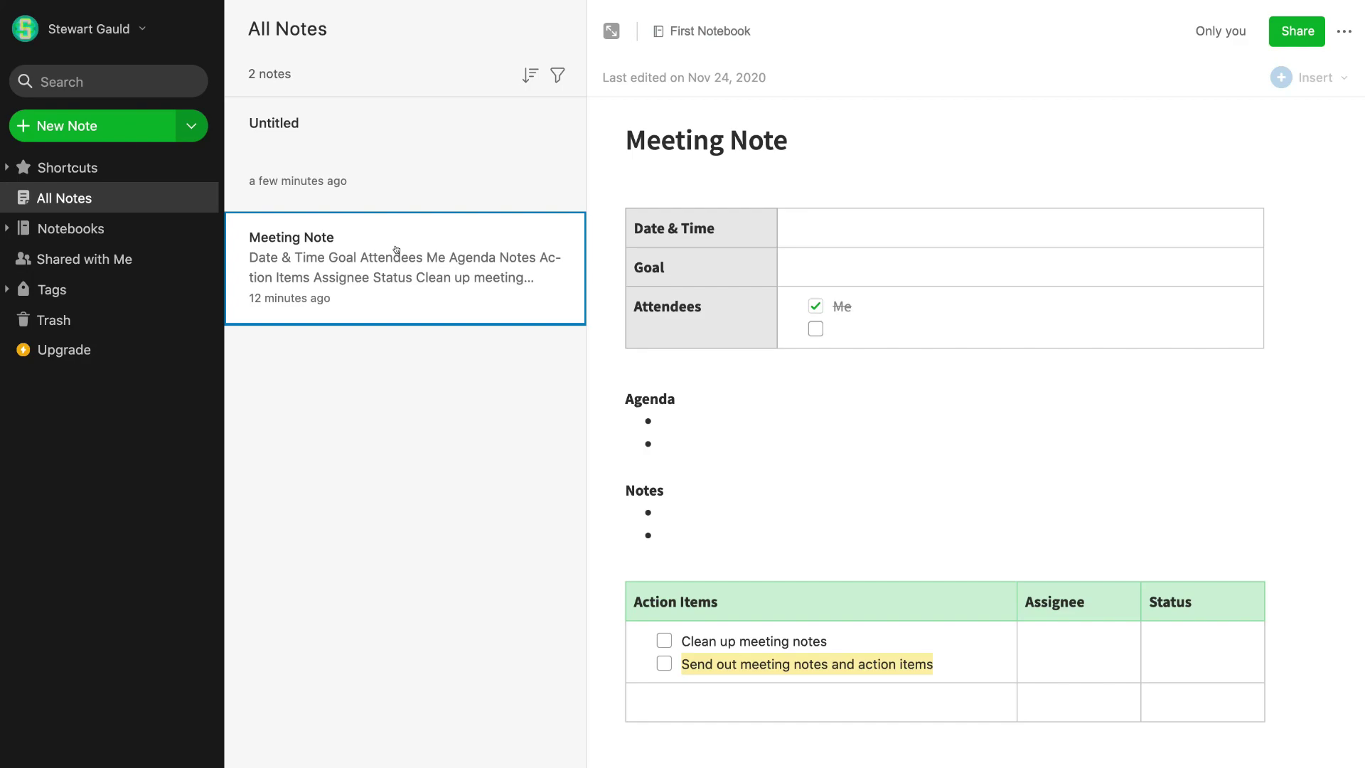
{"action": "left_click", "coordinate": [1337, 33]}
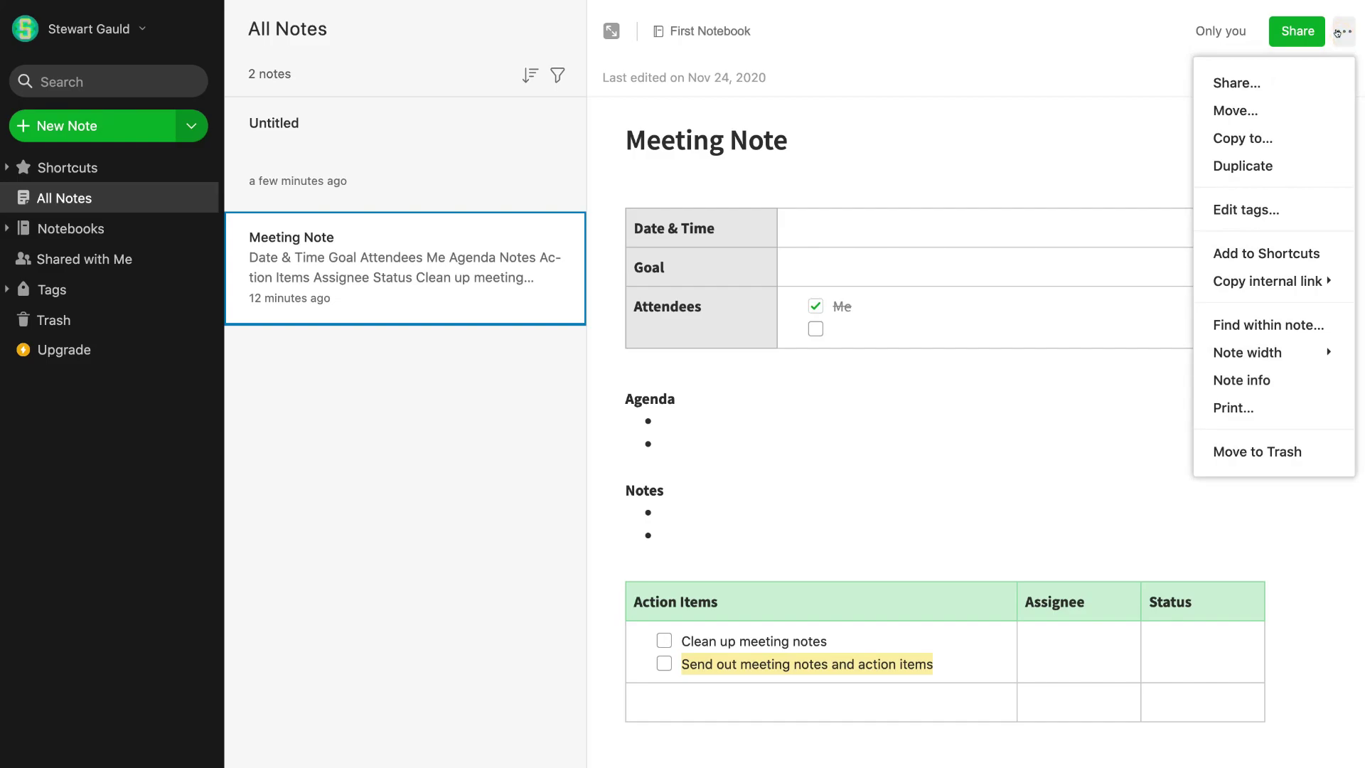
{"action": "left_click", "coordinate": [1286, 250]}
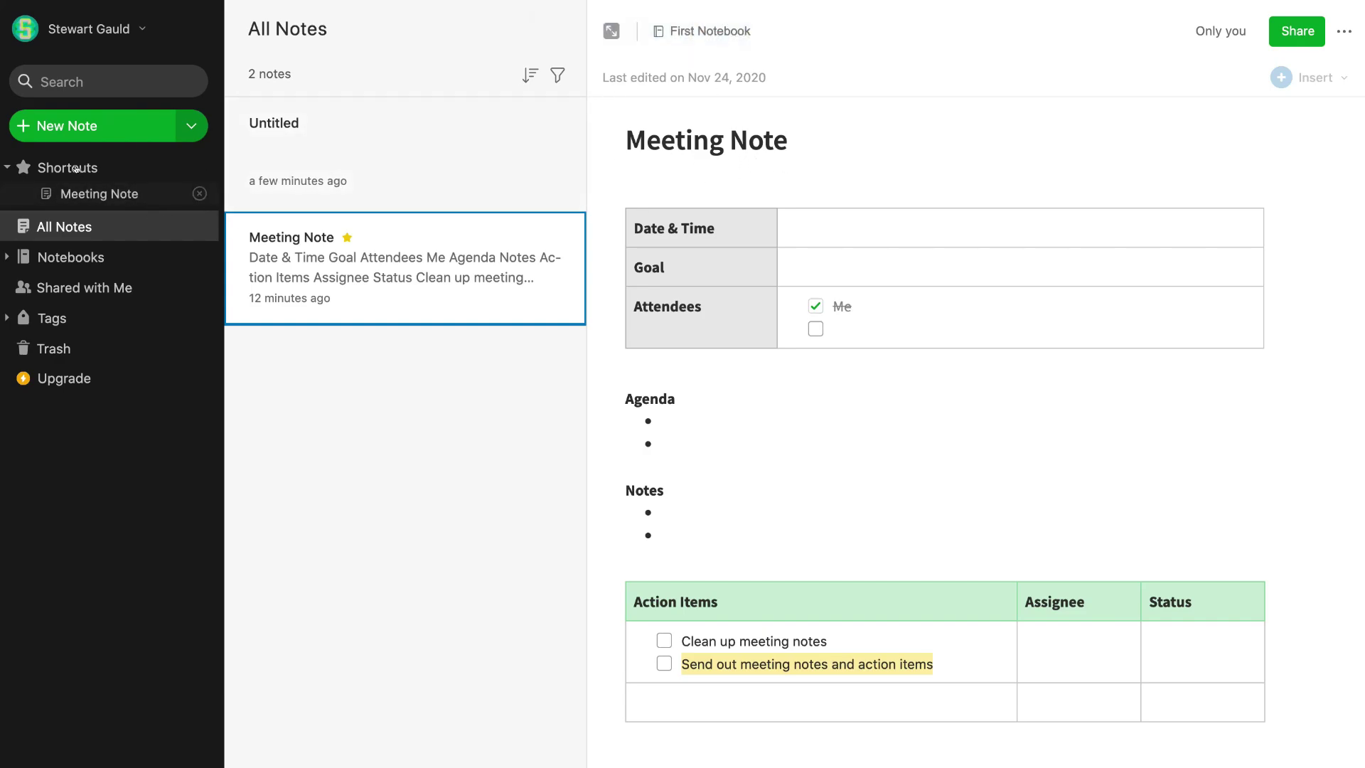
{"action": "left_click", "coordinate": [199, 193]}
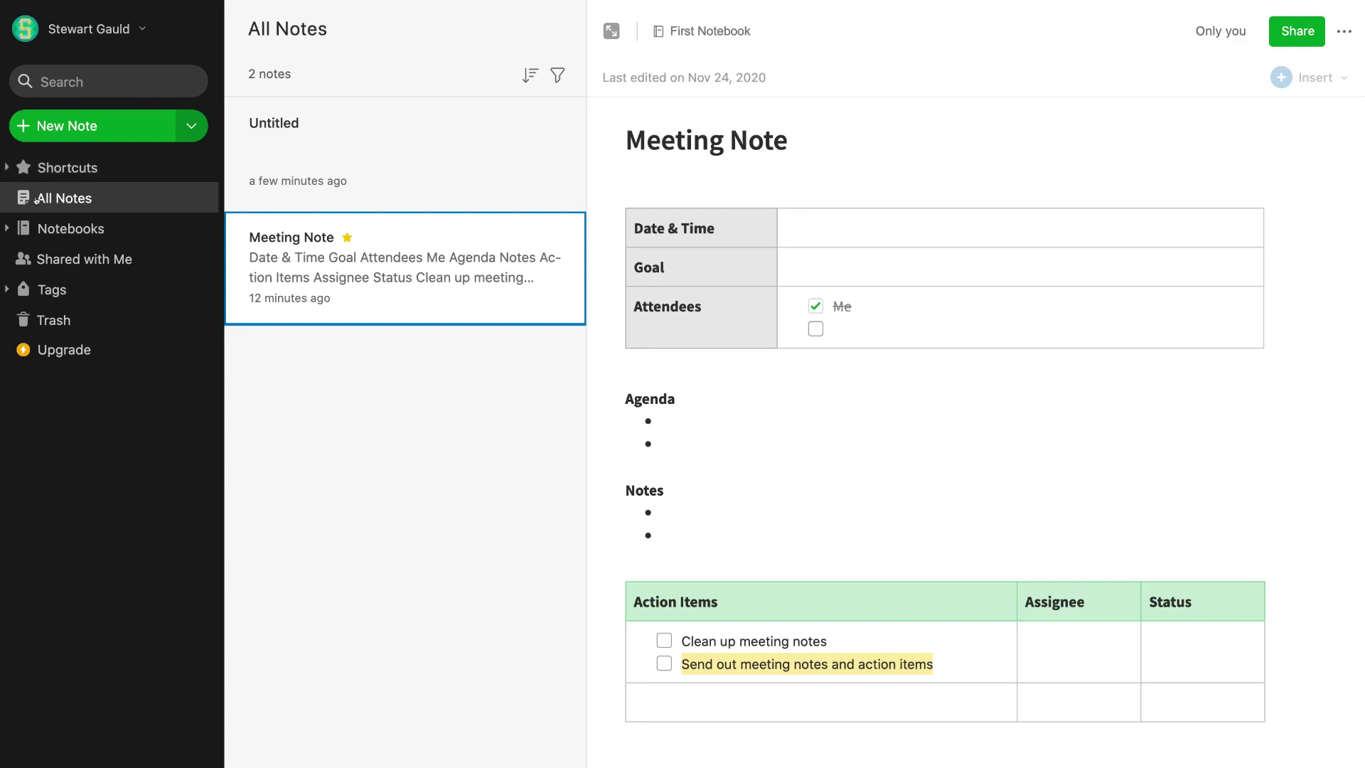
Step: View all notes and the notebook list, and open First Notebook with the notebooks expanded in the sidebar
{"action": "left_click", "coordinate": [77, 199]}
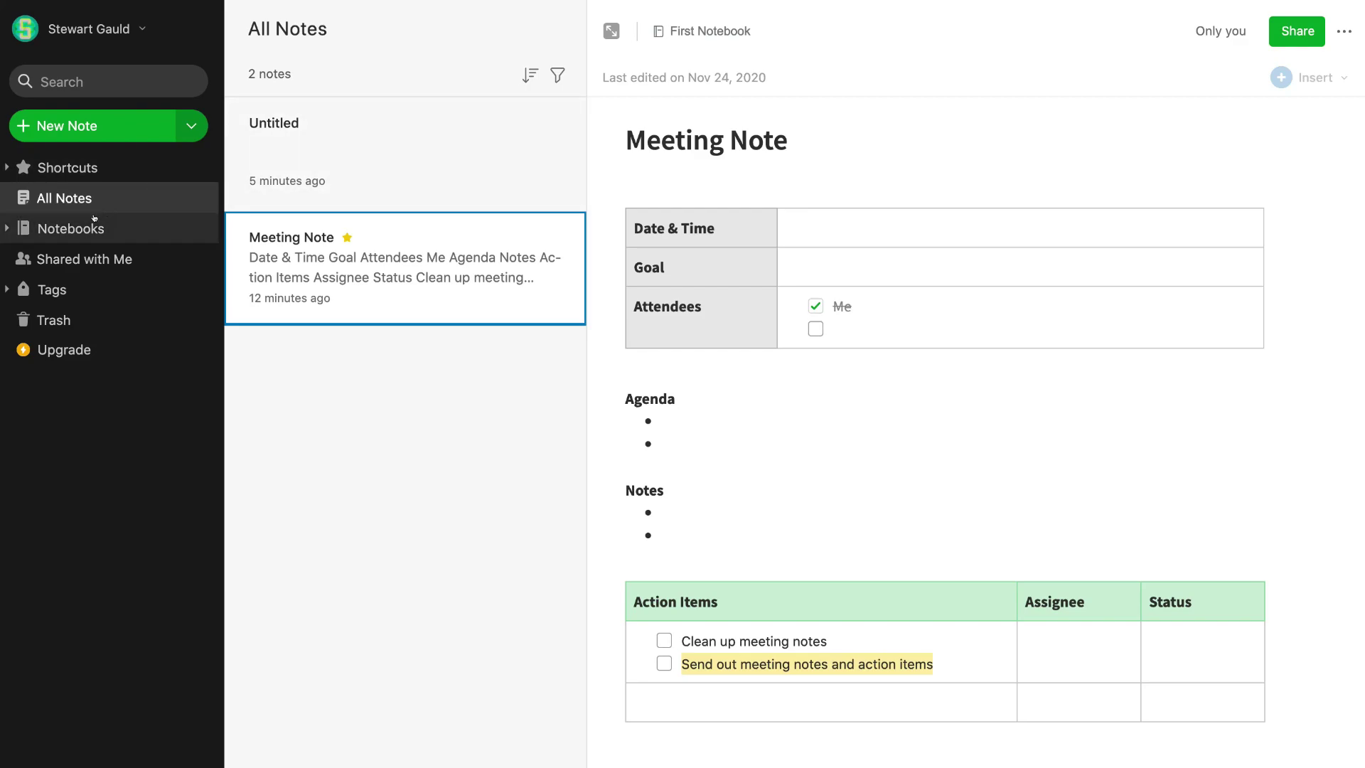
{"action": "left_click", "coordinate": [72, 223]}
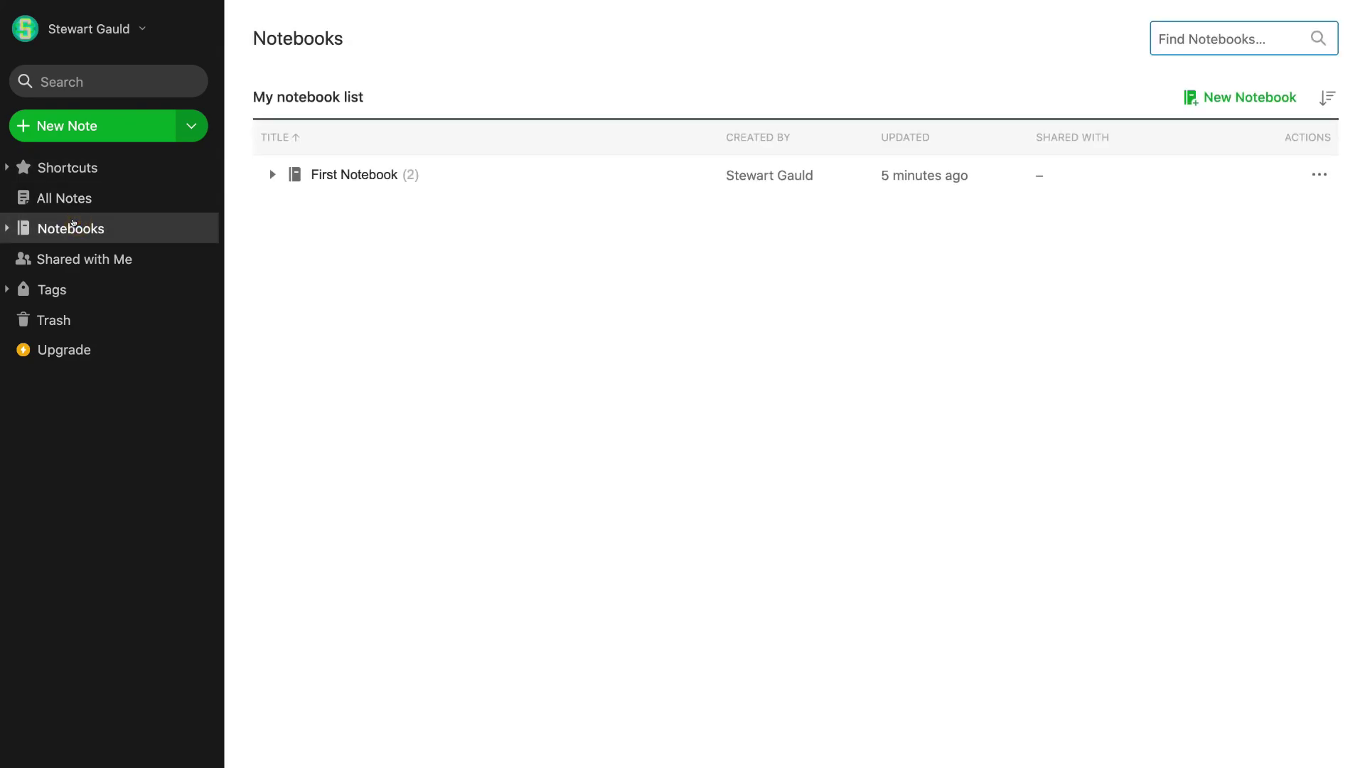
{"action": "left_click", "coordinate": [342, 172]}
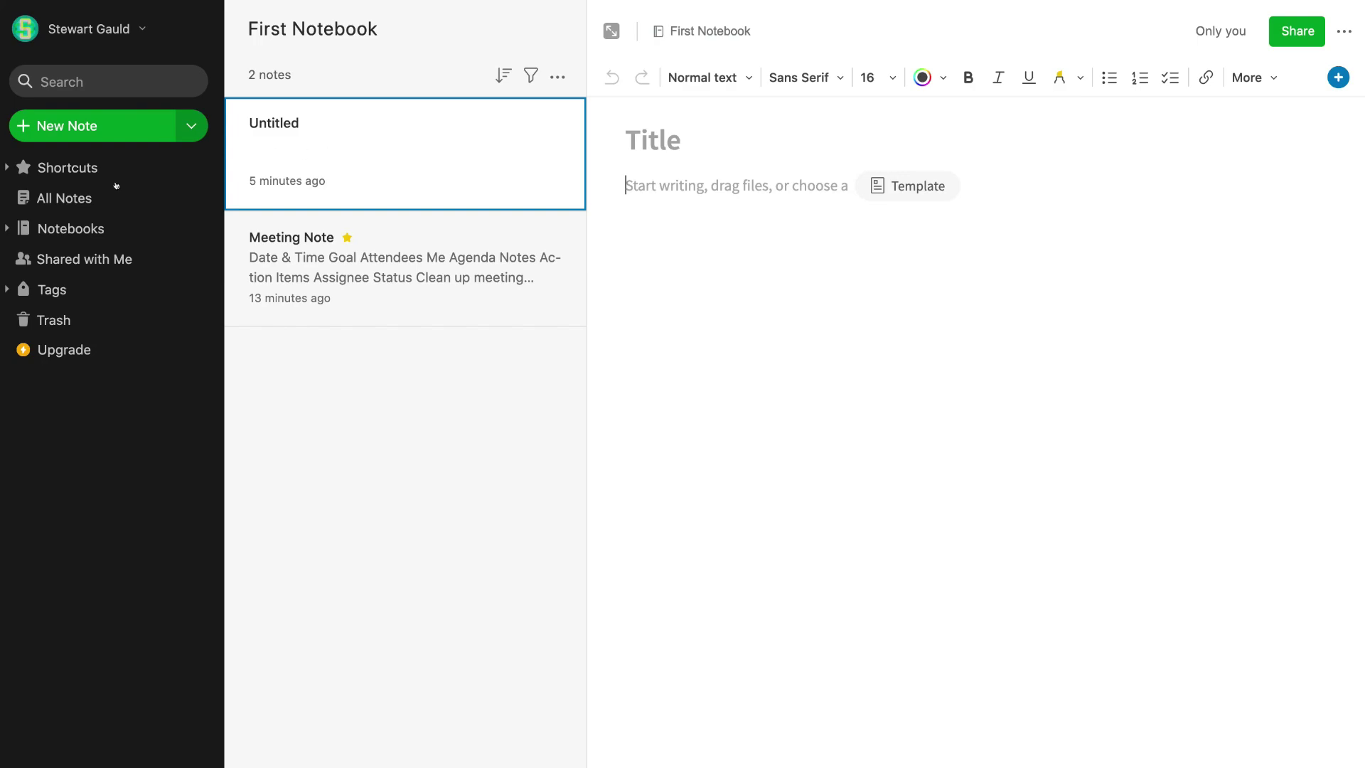
{"action": "left_click", "coordinate": [8, 228]}
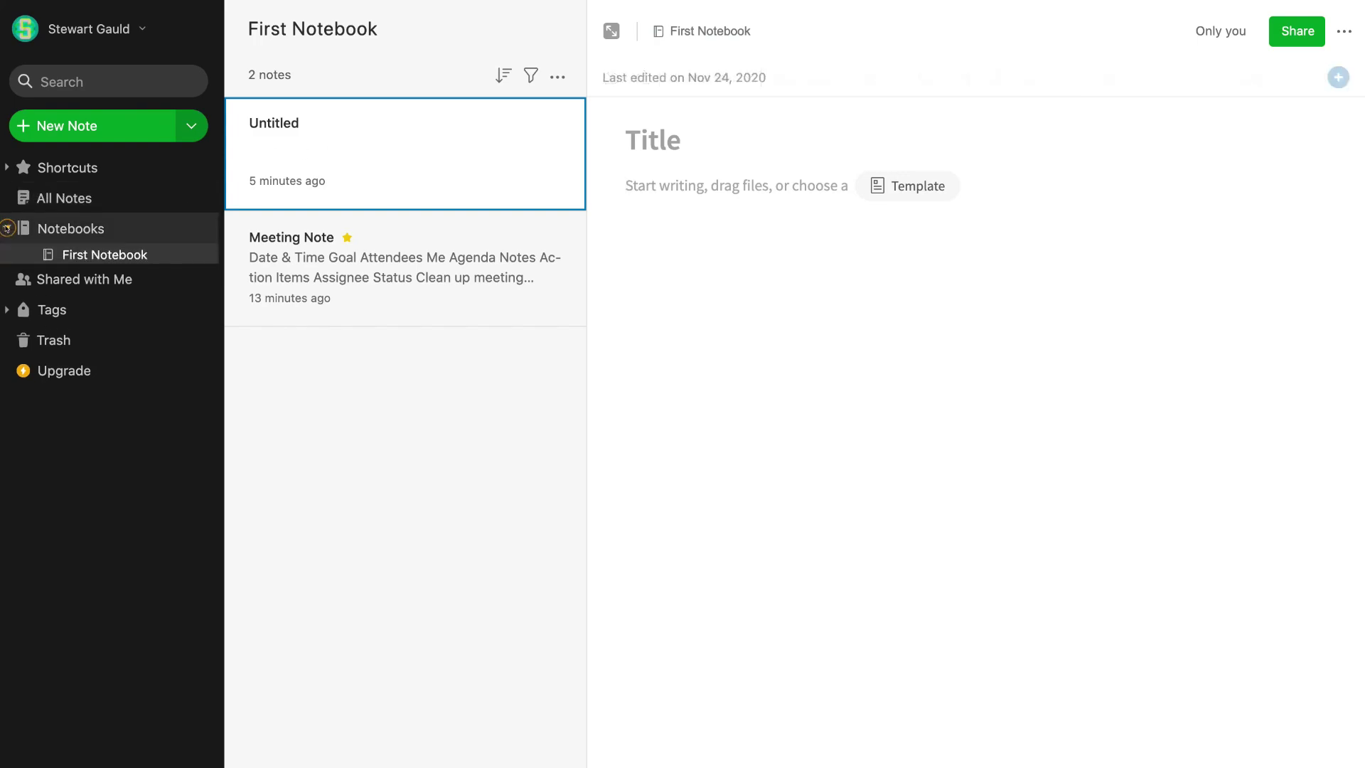
{"action": "left_click", "coordinate": [91, 249]}
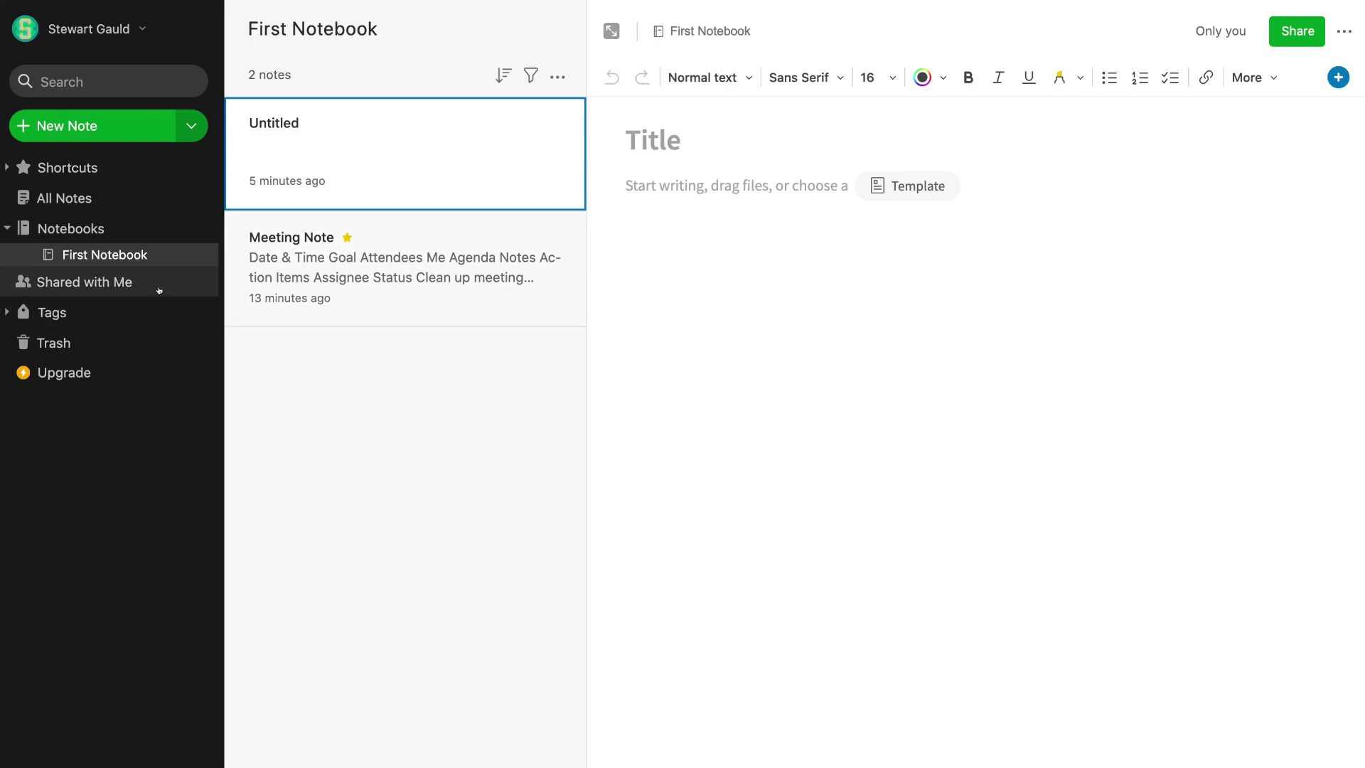
Step: View the existing tags and the notes in the trash
{"action": "left_click", "coordinate": [69, 309]}
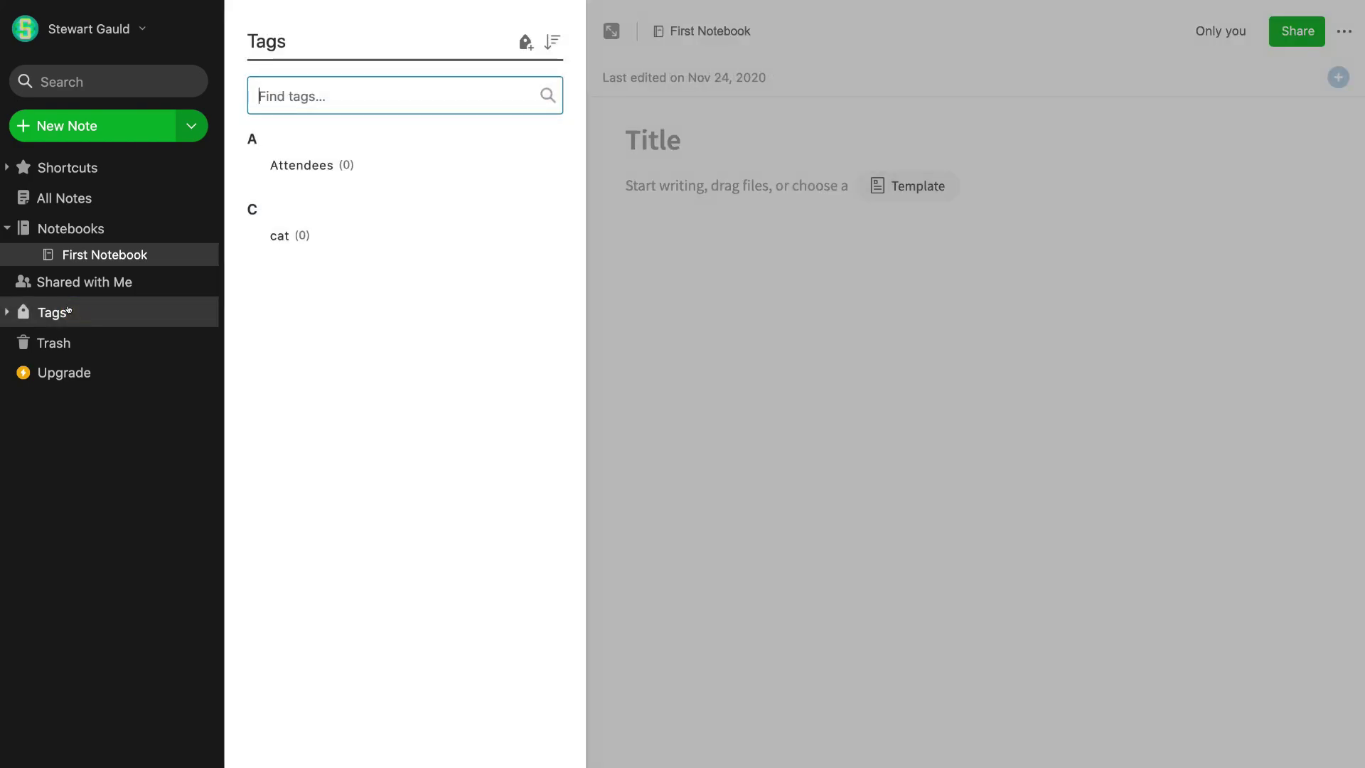
{"action": "left_click", "coordinate": [71, 342]}
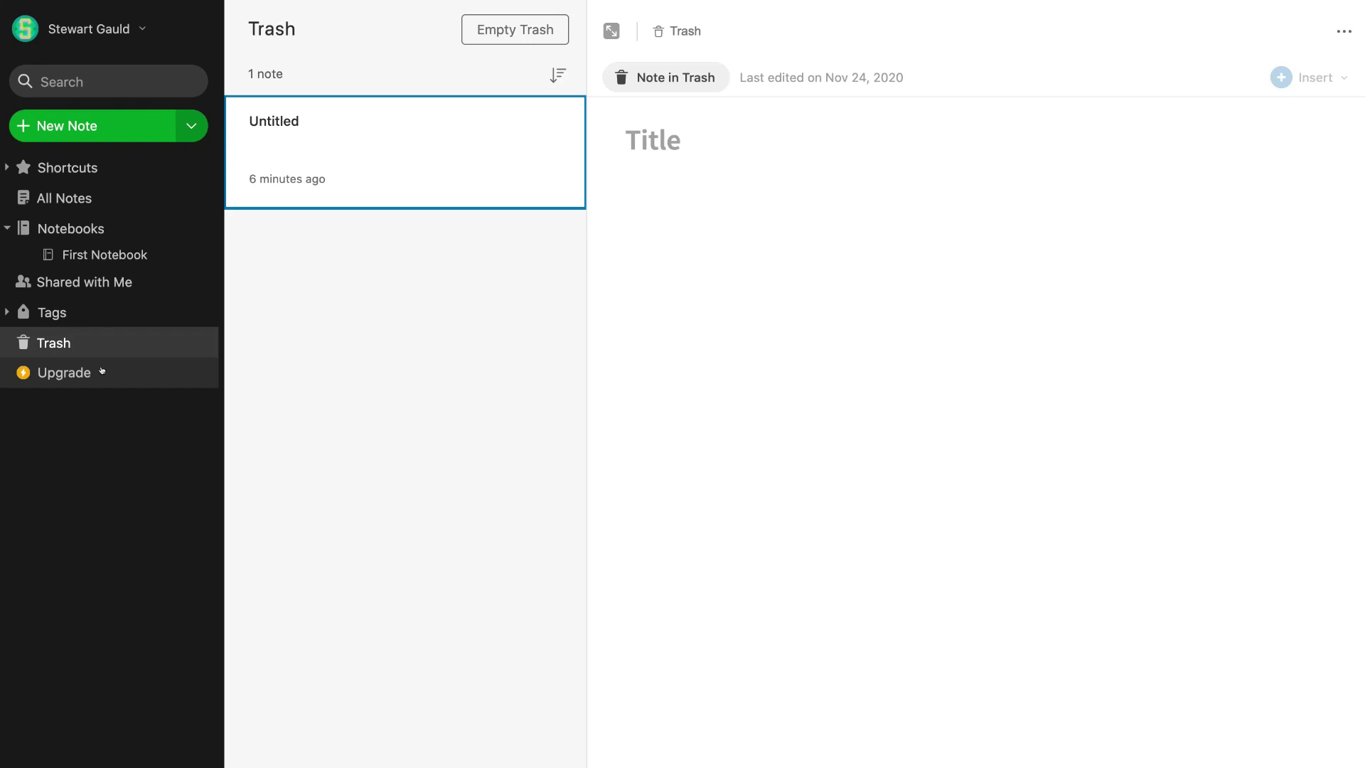
Step: Open the Meeting Note in First Notebook and enable its shareable link
{"action": "left_click", "coordinate": [93, 256]}
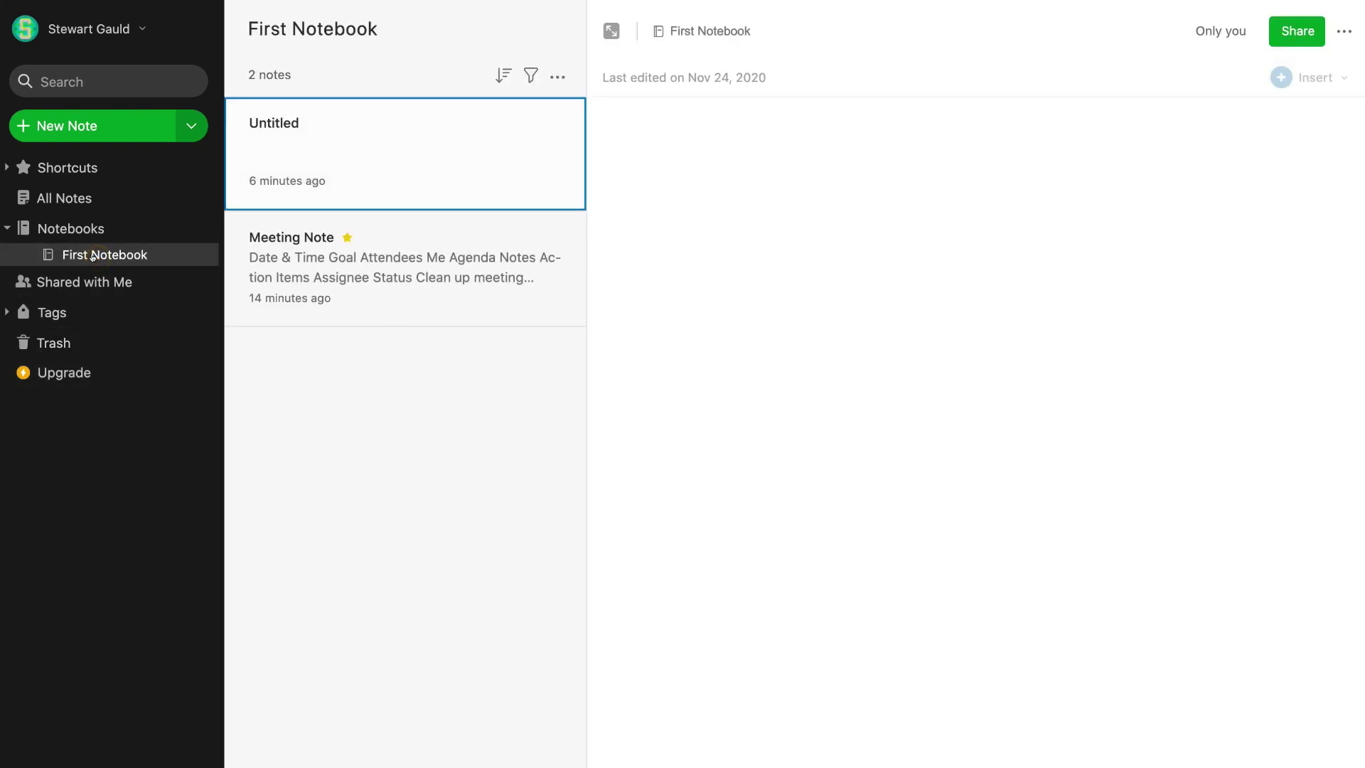
{"action": "left_click", "coordinate": [436, 256]}
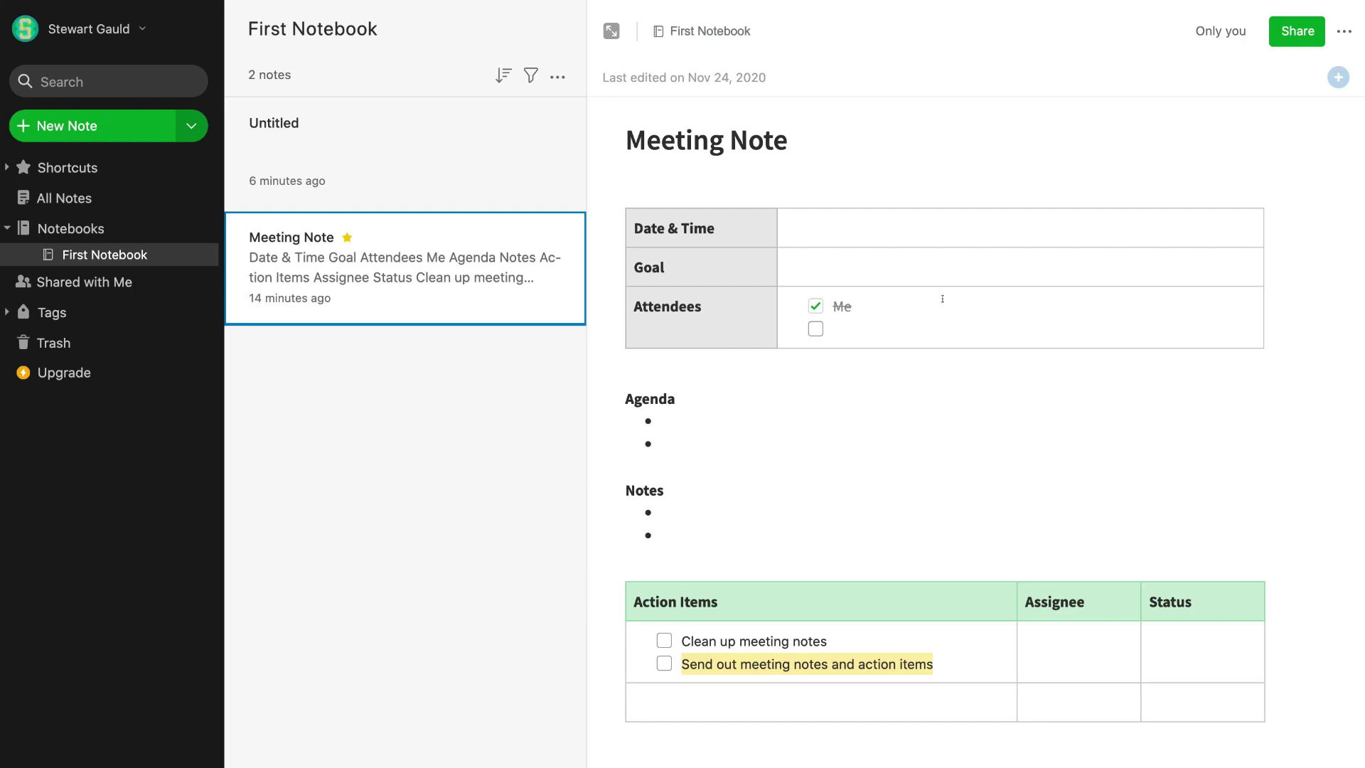
{"action": "left_click", "coordinate": [1295, 35]}
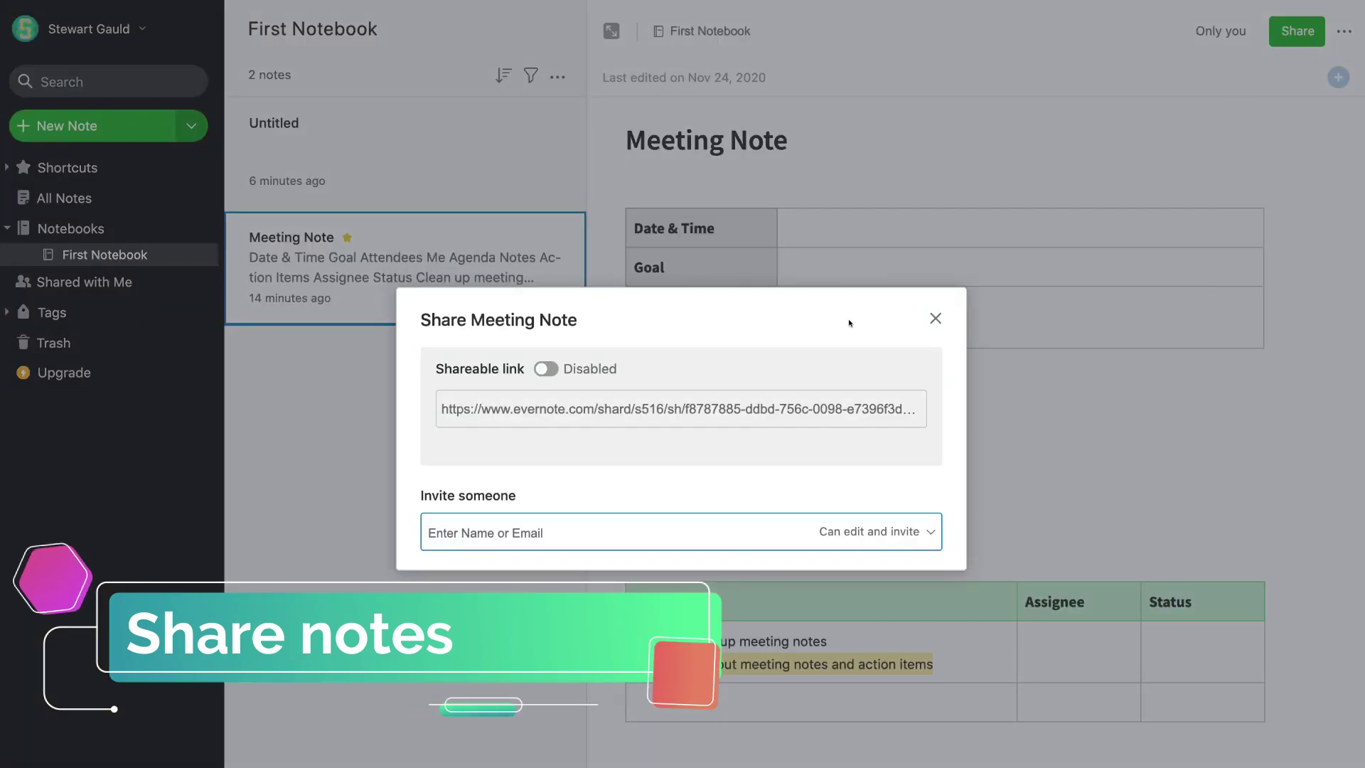
{"action": "left_click", "coordinate": [548, 368]}
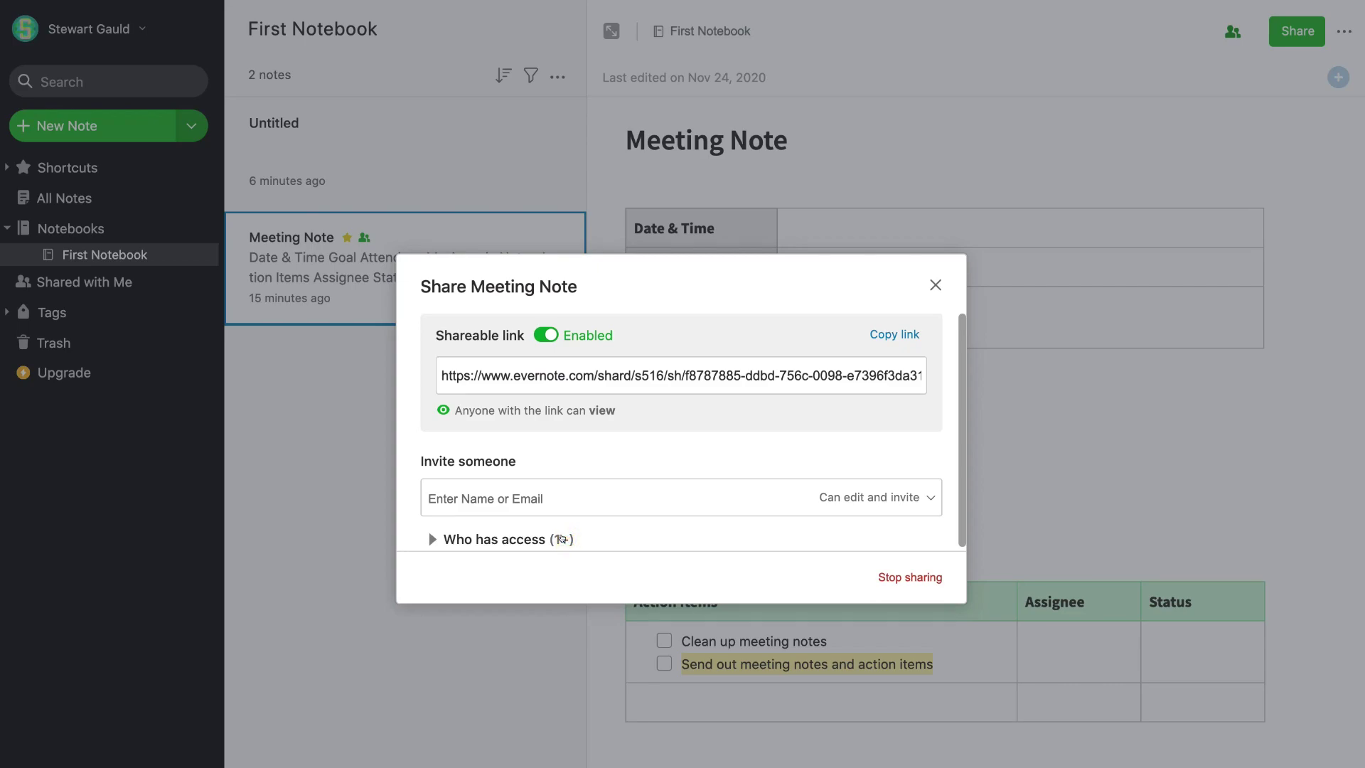
Step: Review the permission options for inviting someone to the note and keep Can edit and invite
{"action": "left_click", "coordinate": [542, 494]}
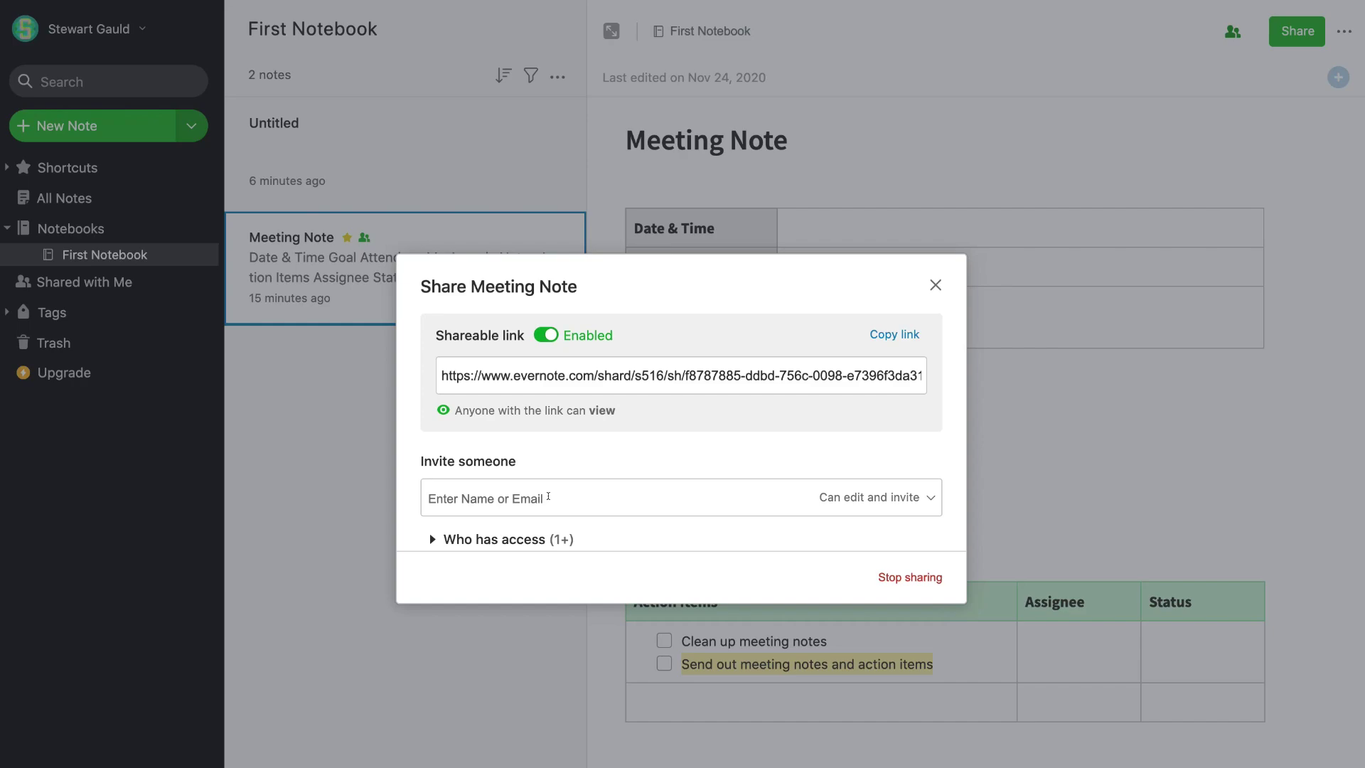
{"action": "left_click", "coordinate": [923, 498]}
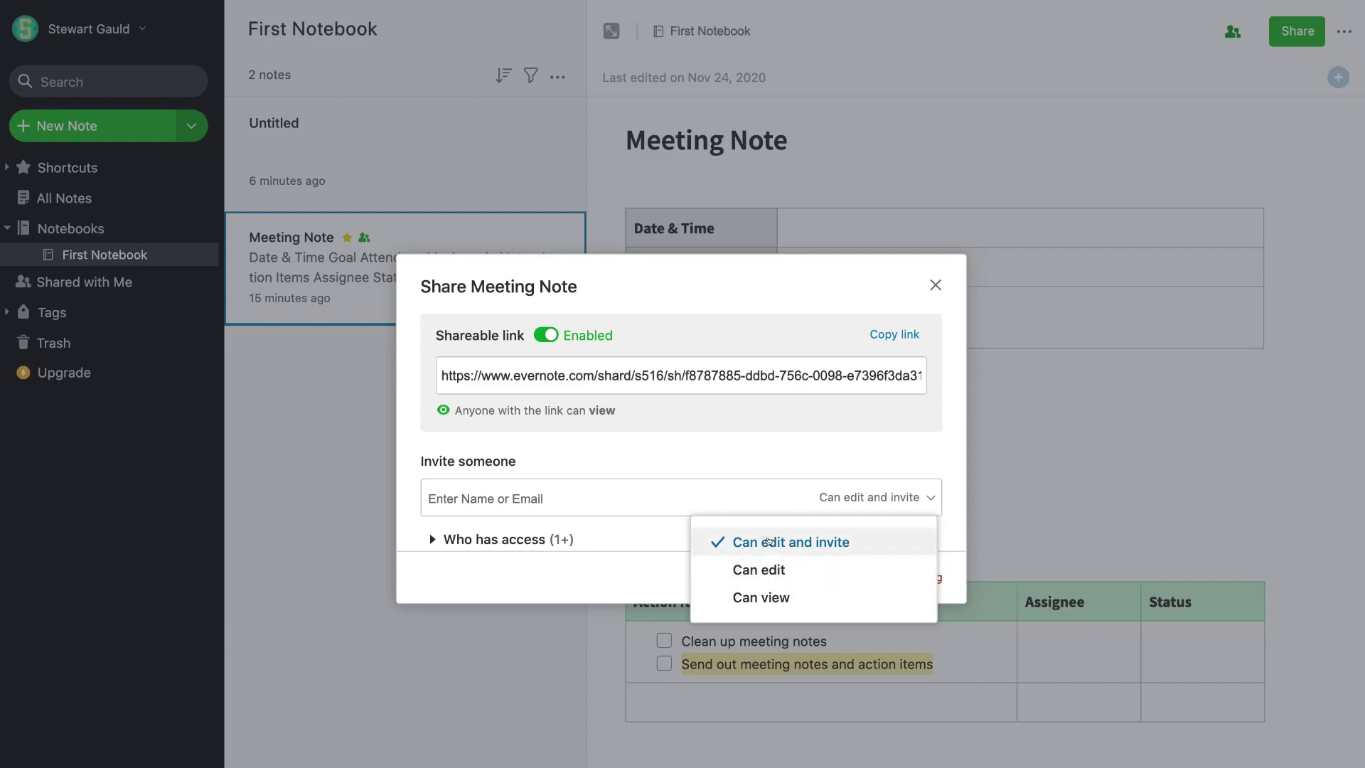
{"action": "left_click", "coordinate": [841, 540]}
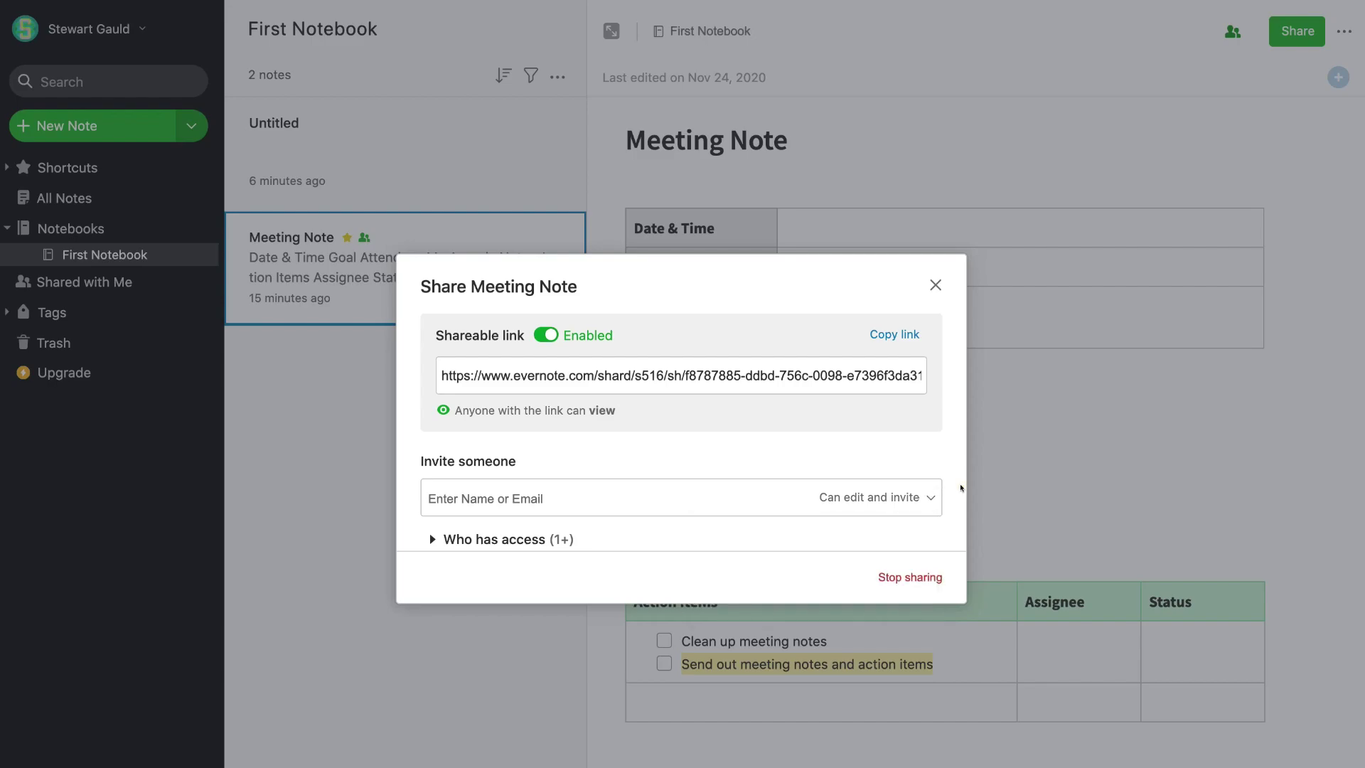
Step: Copy the Meeting Note's shareable link and check who has access to the note
{"action": "left_click", "coordinate": [887, 340]}
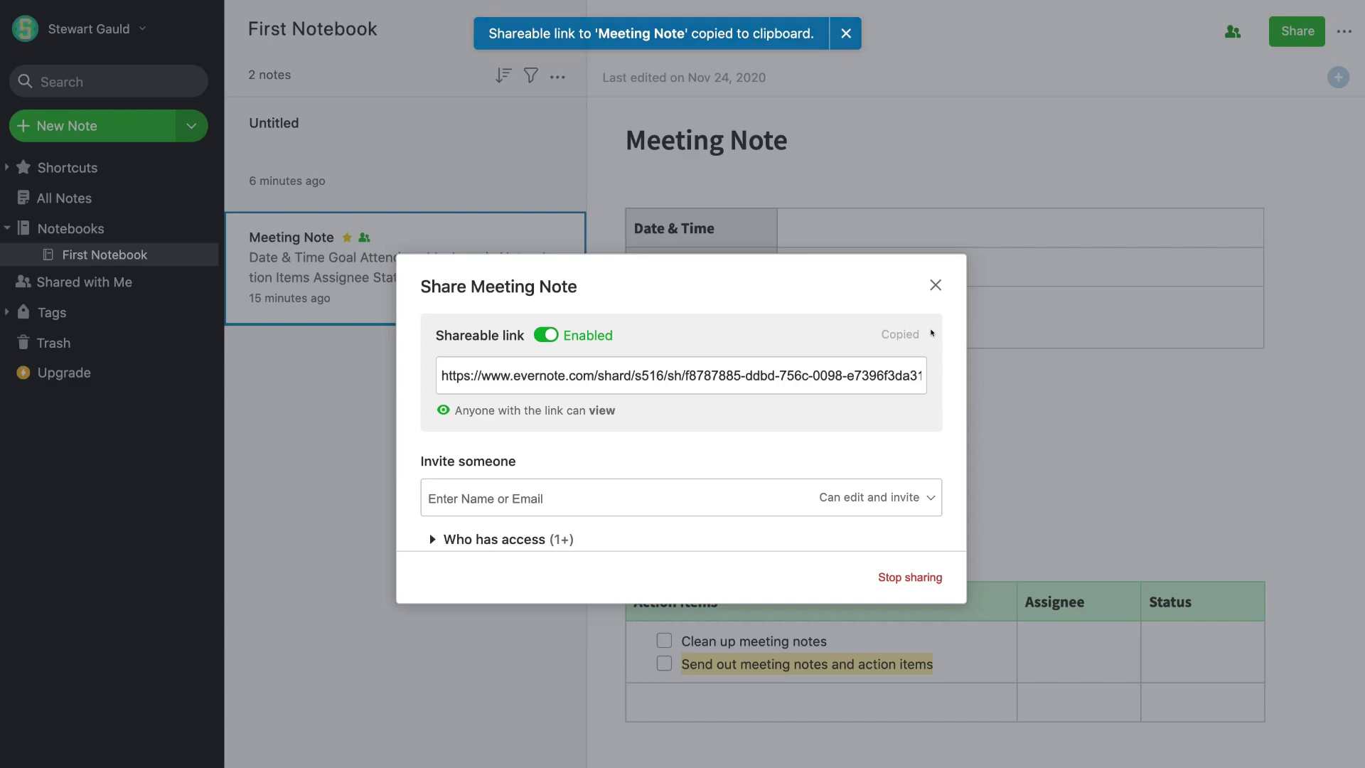
{"action": "left_click", "coordinate": [931, 283]}
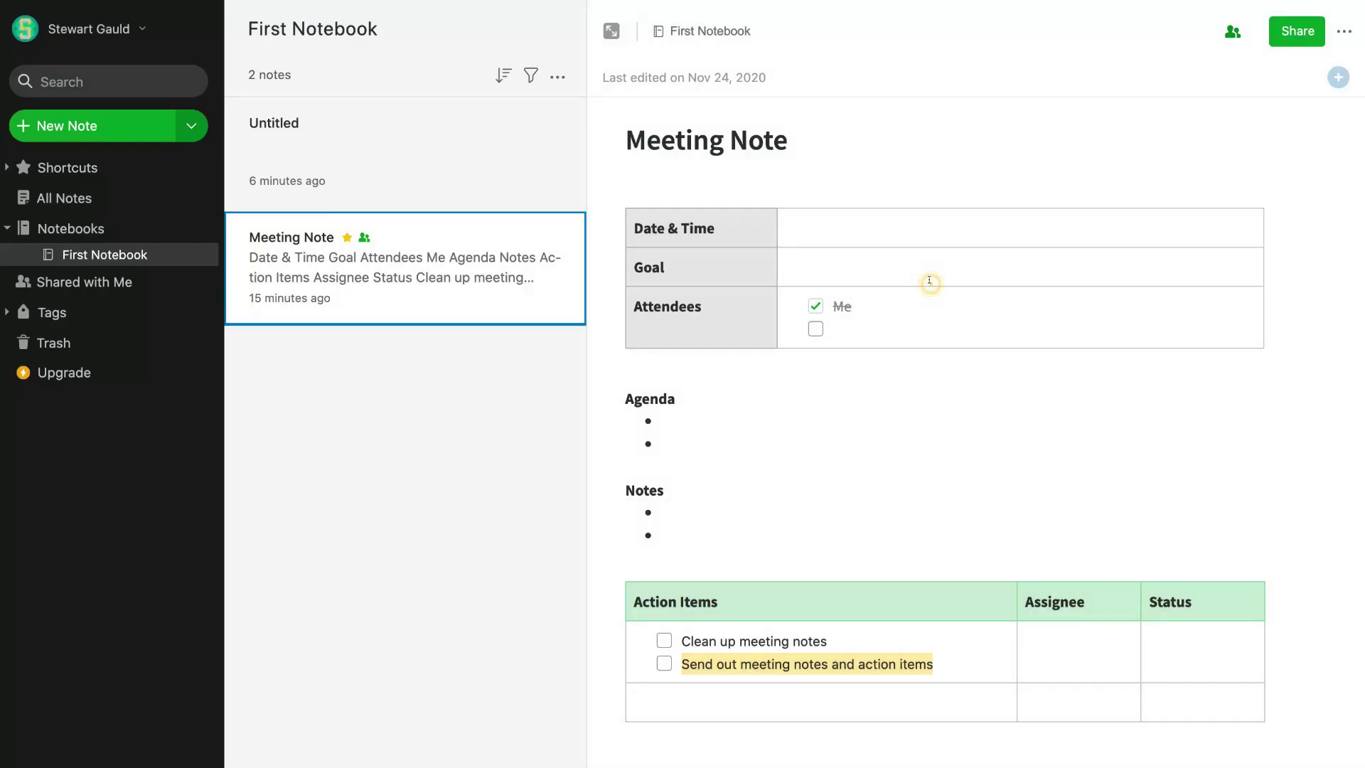
{"action": "left_click", "coordinate": [1235, 36]}
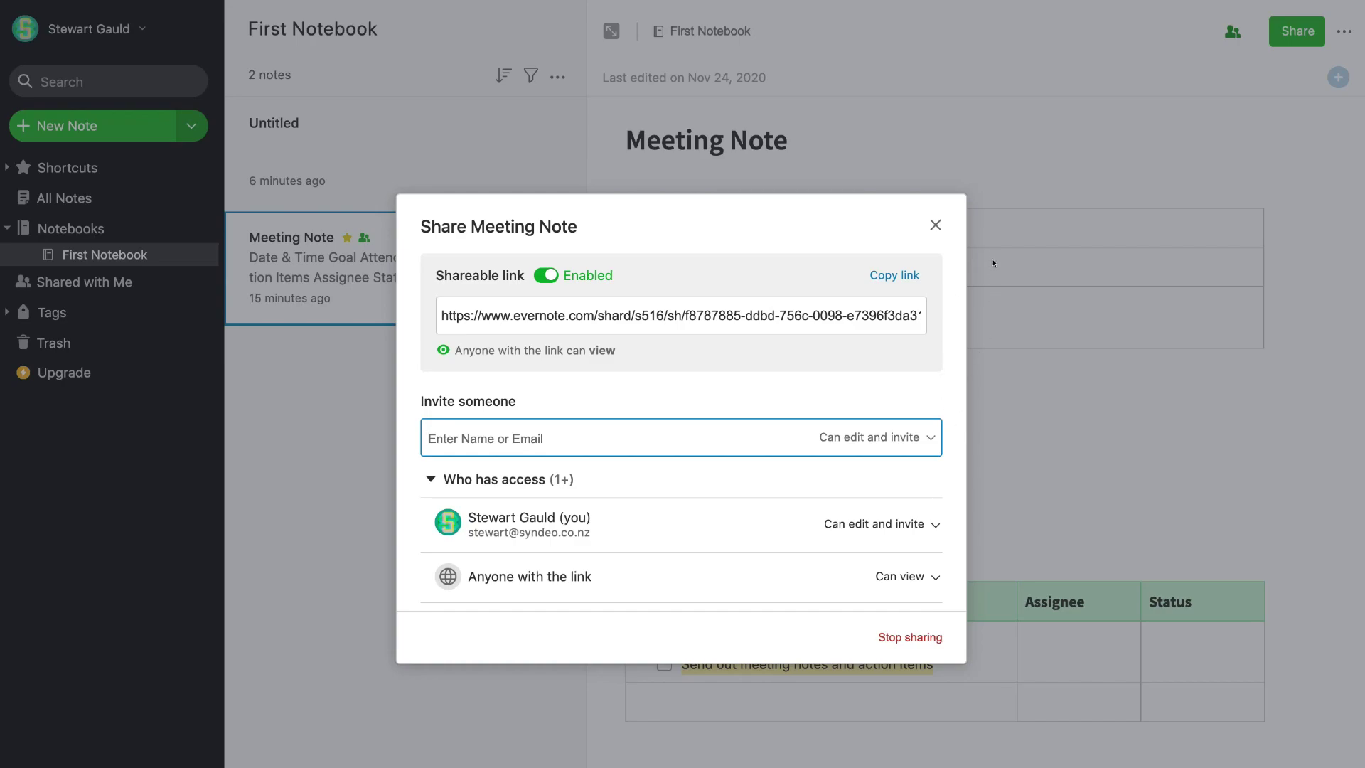
{"action": "left_click", "coordinate": [933, 224]}
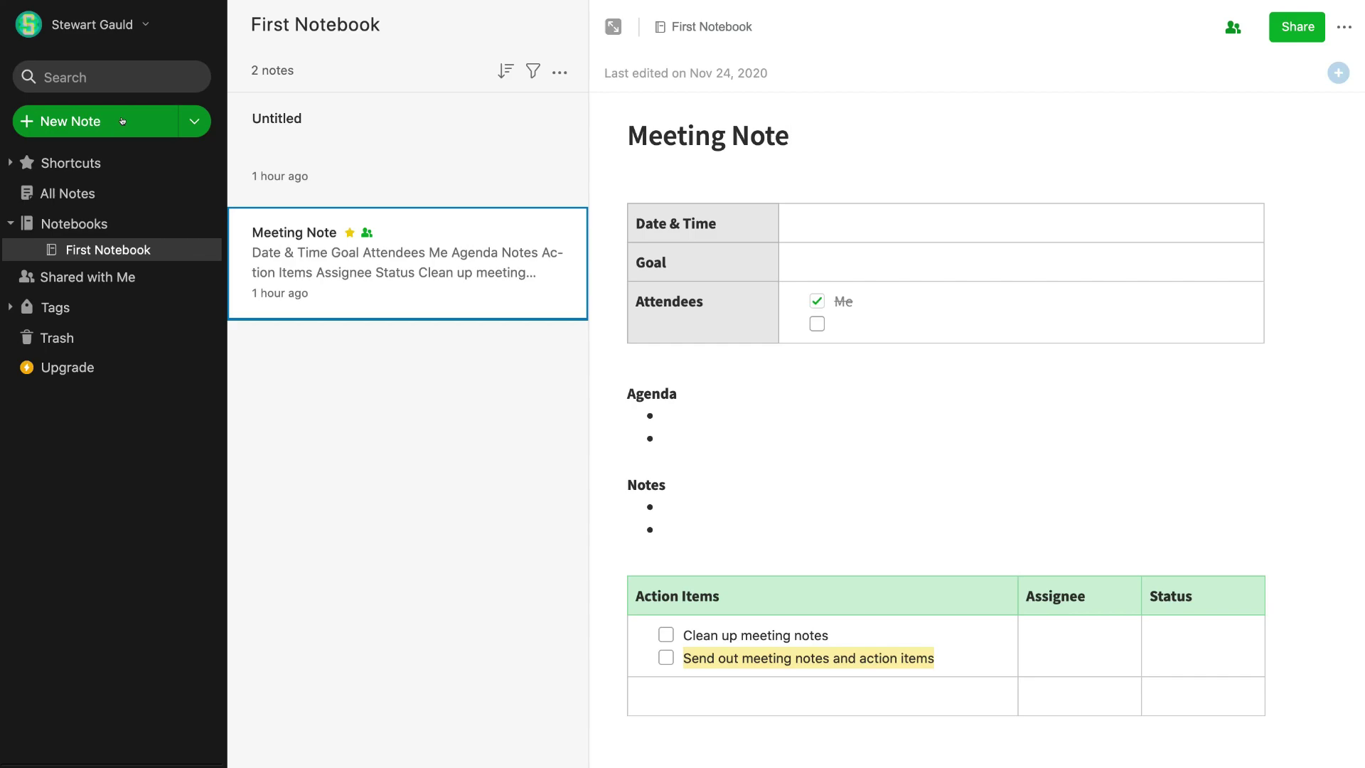
Step: View the two notes in First Notebook and the list of templates available for a new note
{"action": "left_click", "coordinate": [379, 133]}
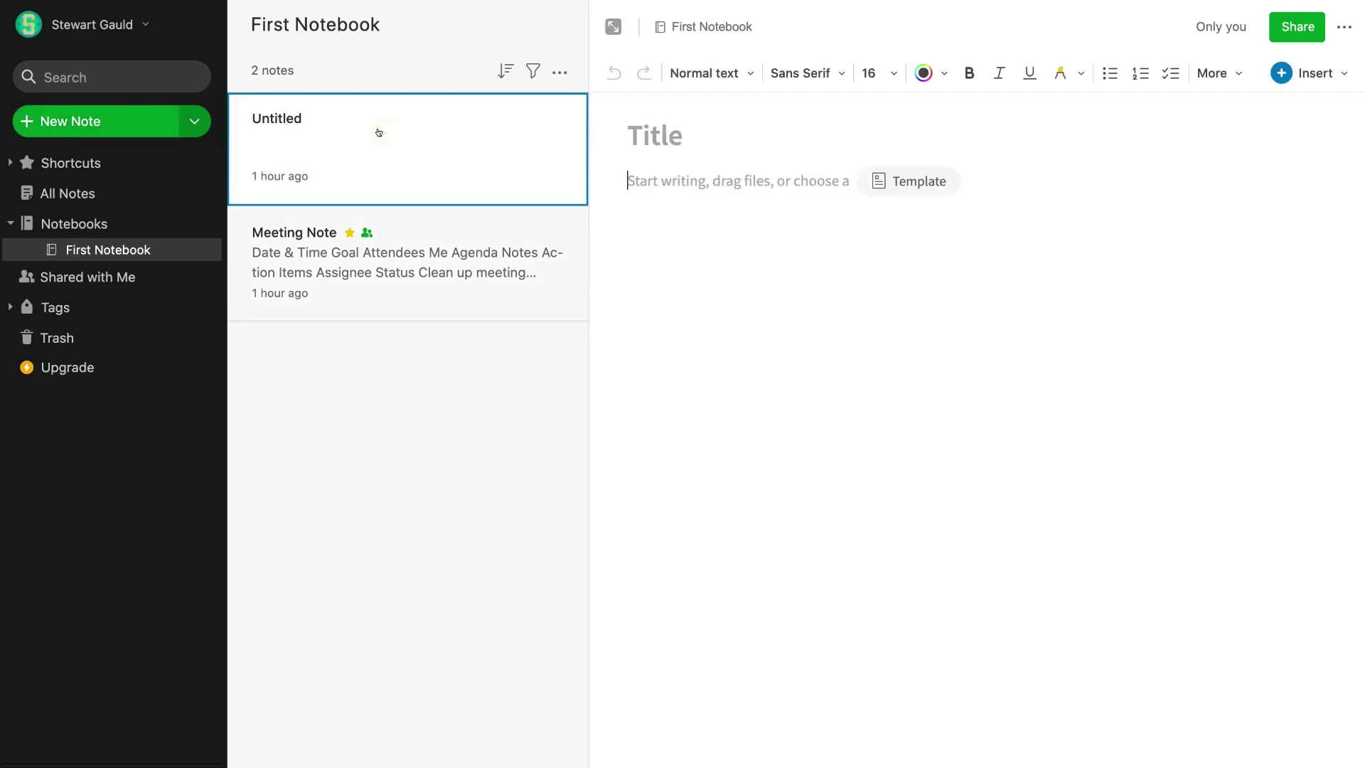
{"action": "left_click", "coordinate": [398, 231]}
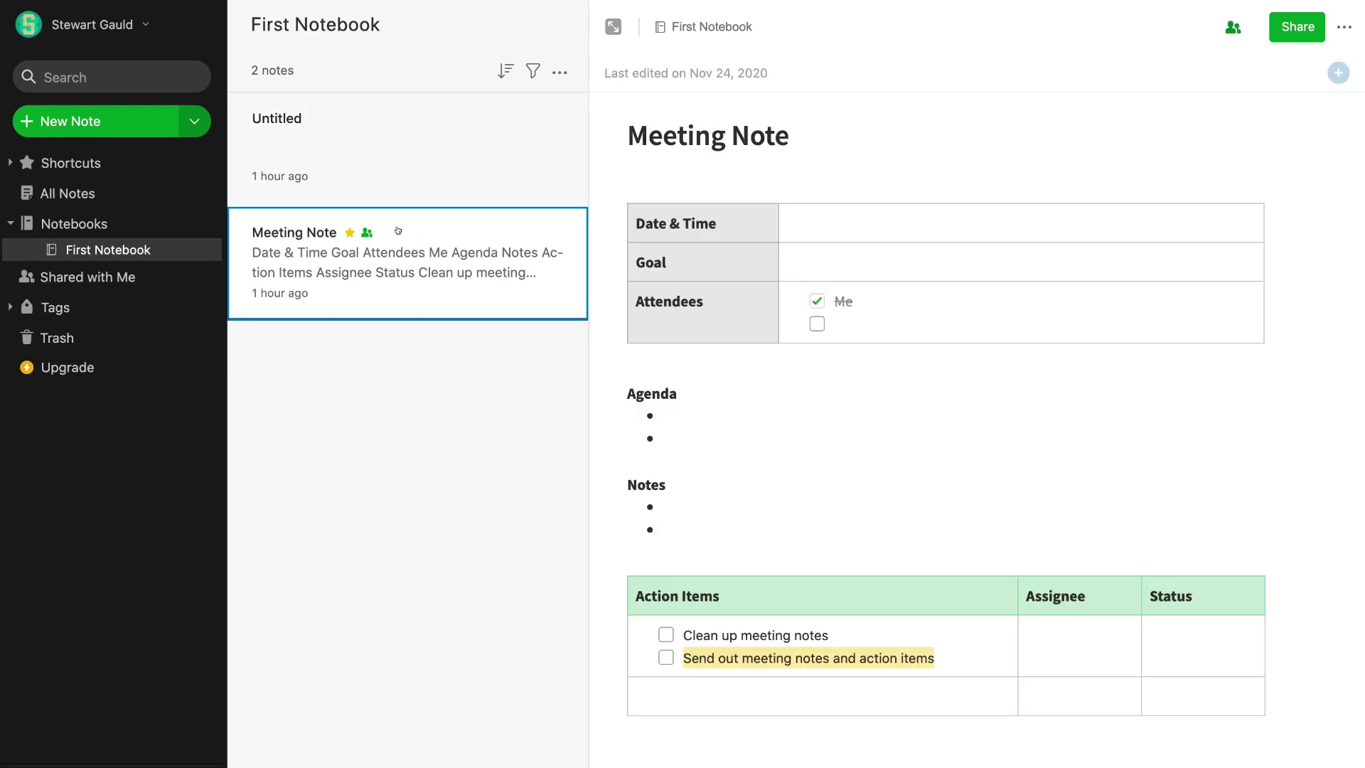
{"action": "left_click", "coordinate": [194, 127]}
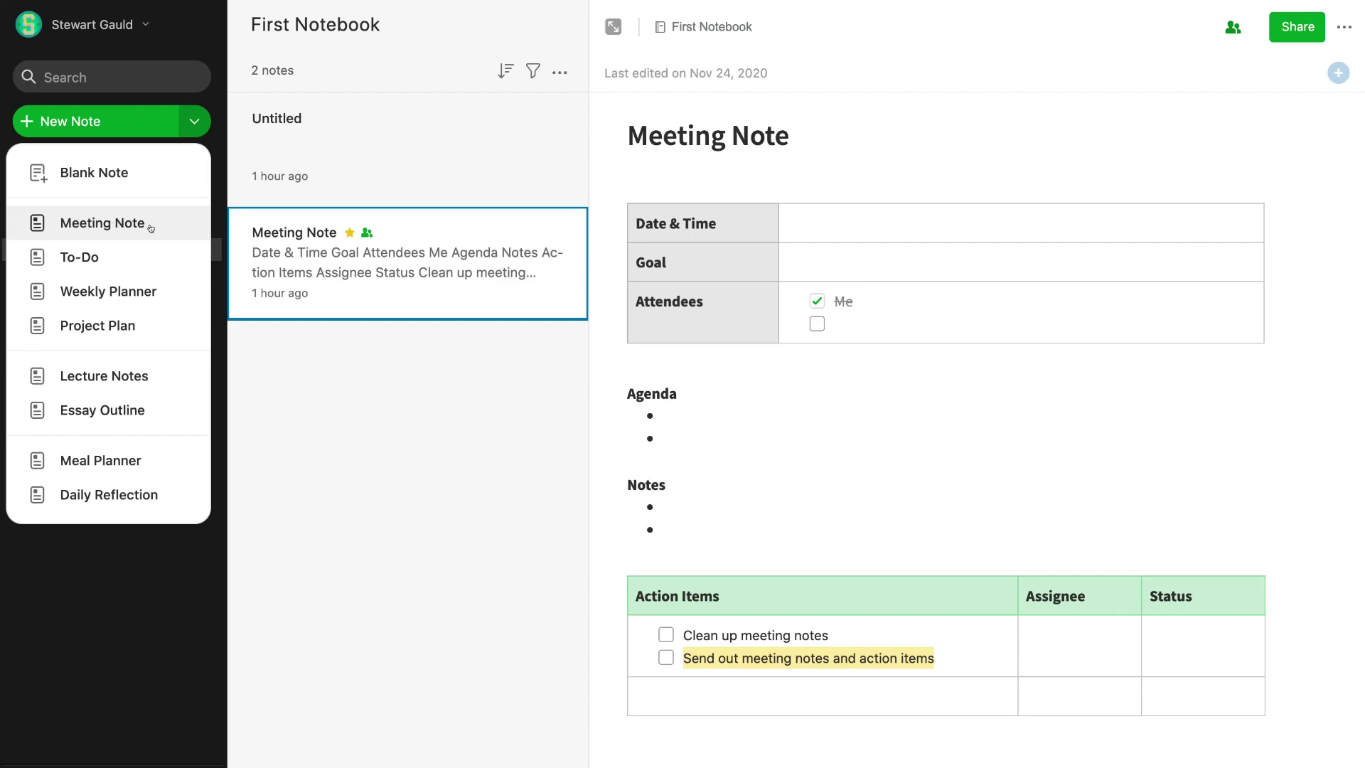
{"action": "left_click", "coordinate": [360, 355]}
{"action": "left_click", "coordinate": [384, 127]}
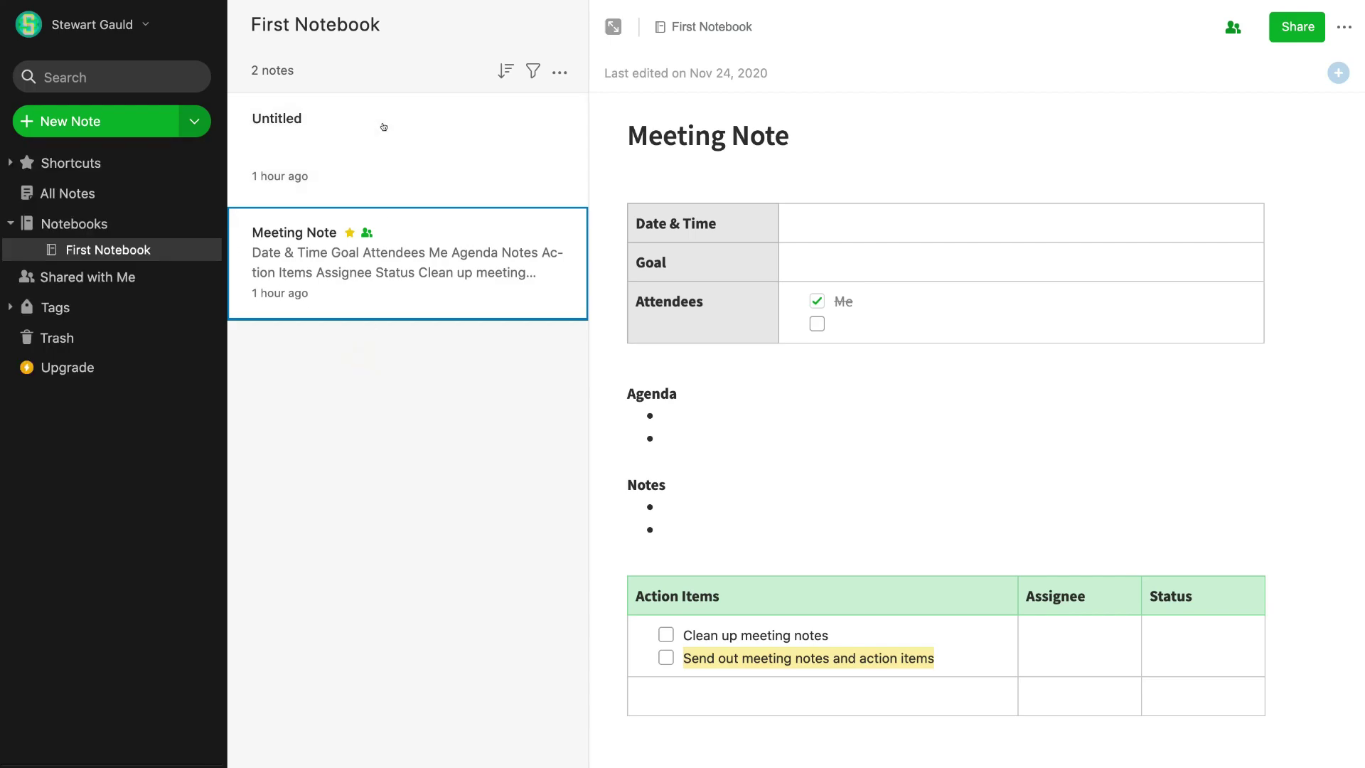
Step: Retitle the Meeting Note as First Meeting
{"action": "left_click", "coordinate": [389, 245]}
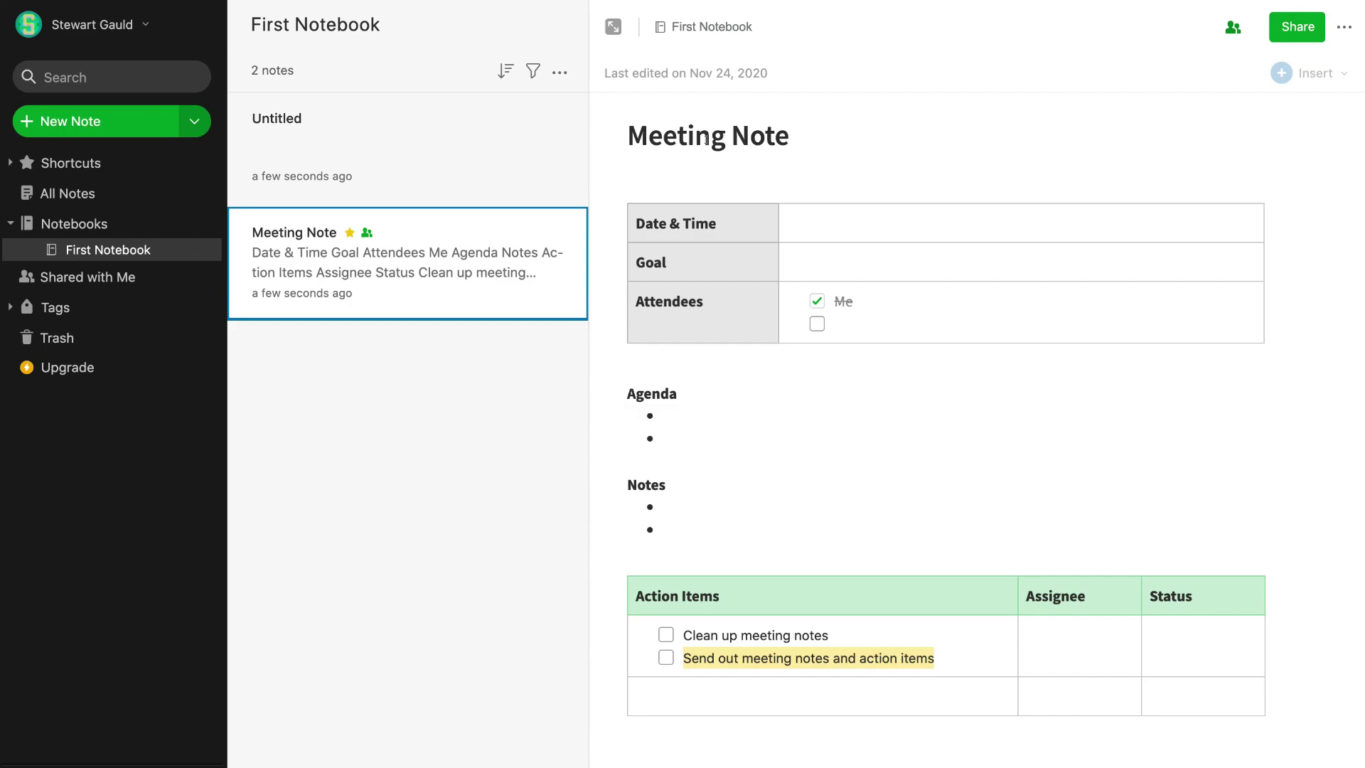
{"action": "triple_click", "coordinate": [787, 133]}
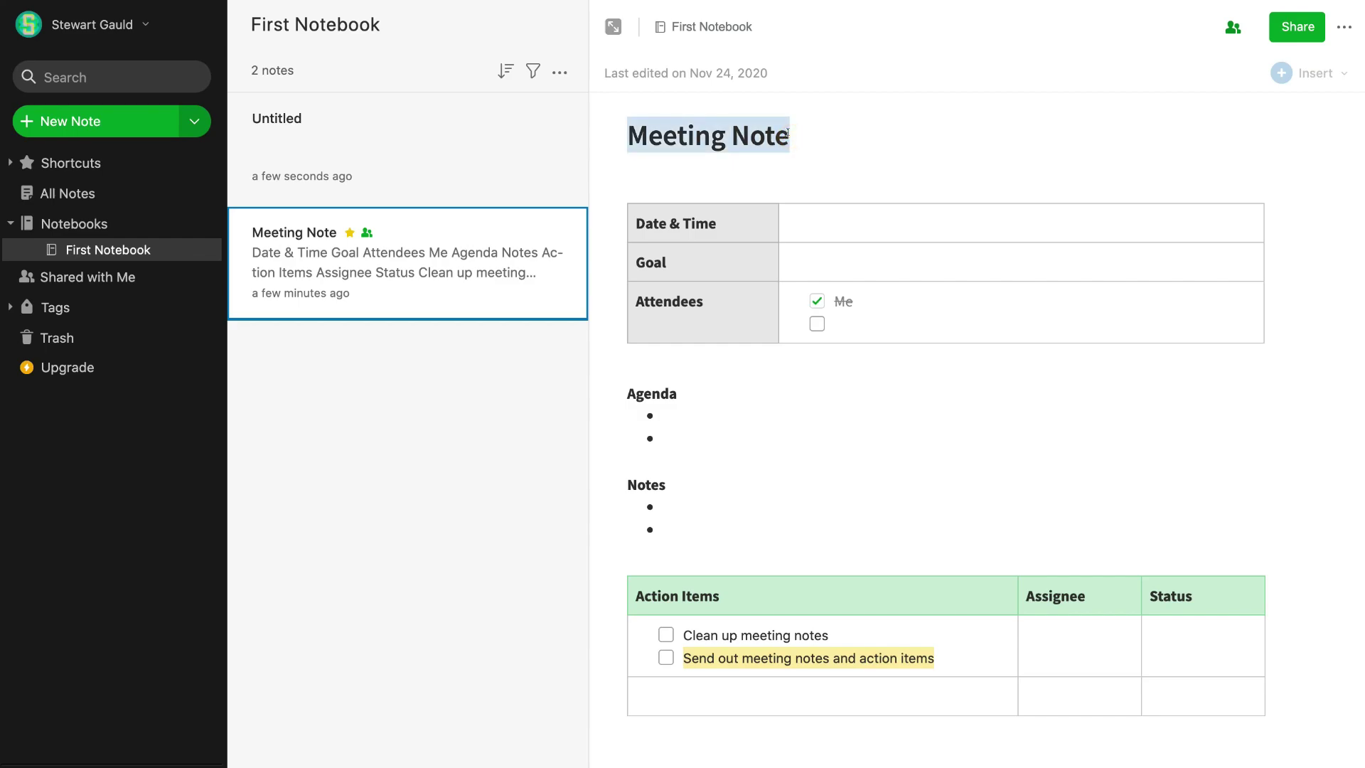
{"action": "type", "text": "Firs"}
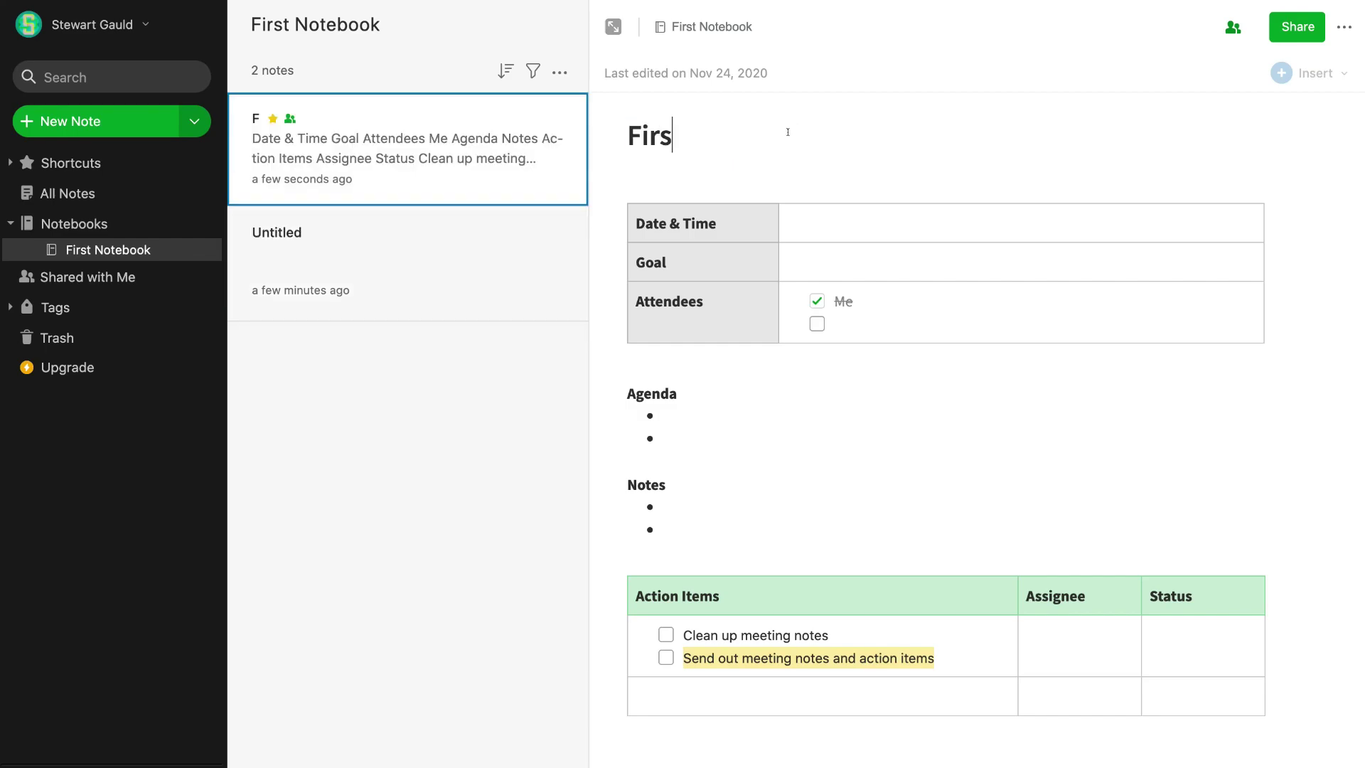
{"action": "type", "text": "t Meeting"}
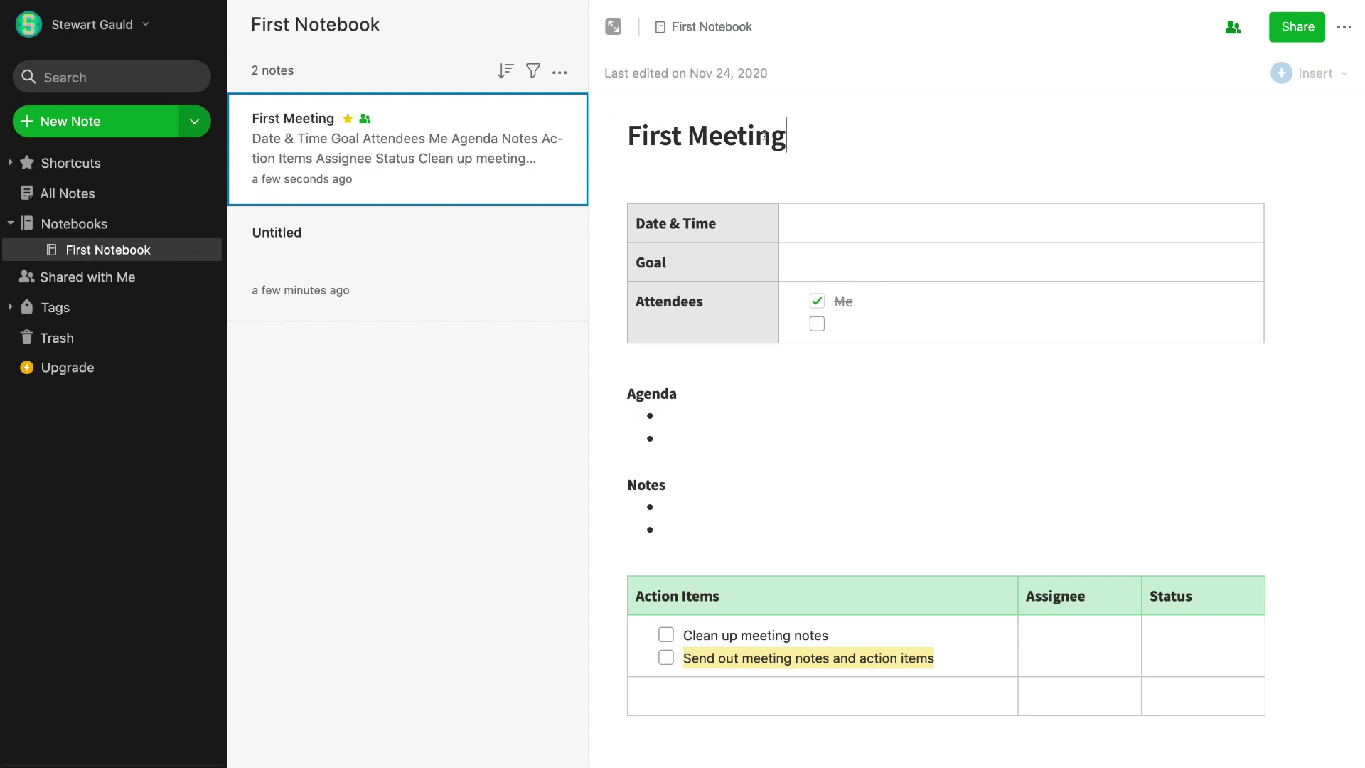
Step: Uncheck and recheck the Me attendee in the First Meeting note, and place the cursor in the first action item
{"action": "left_click", "coordinate": [684, 171]}
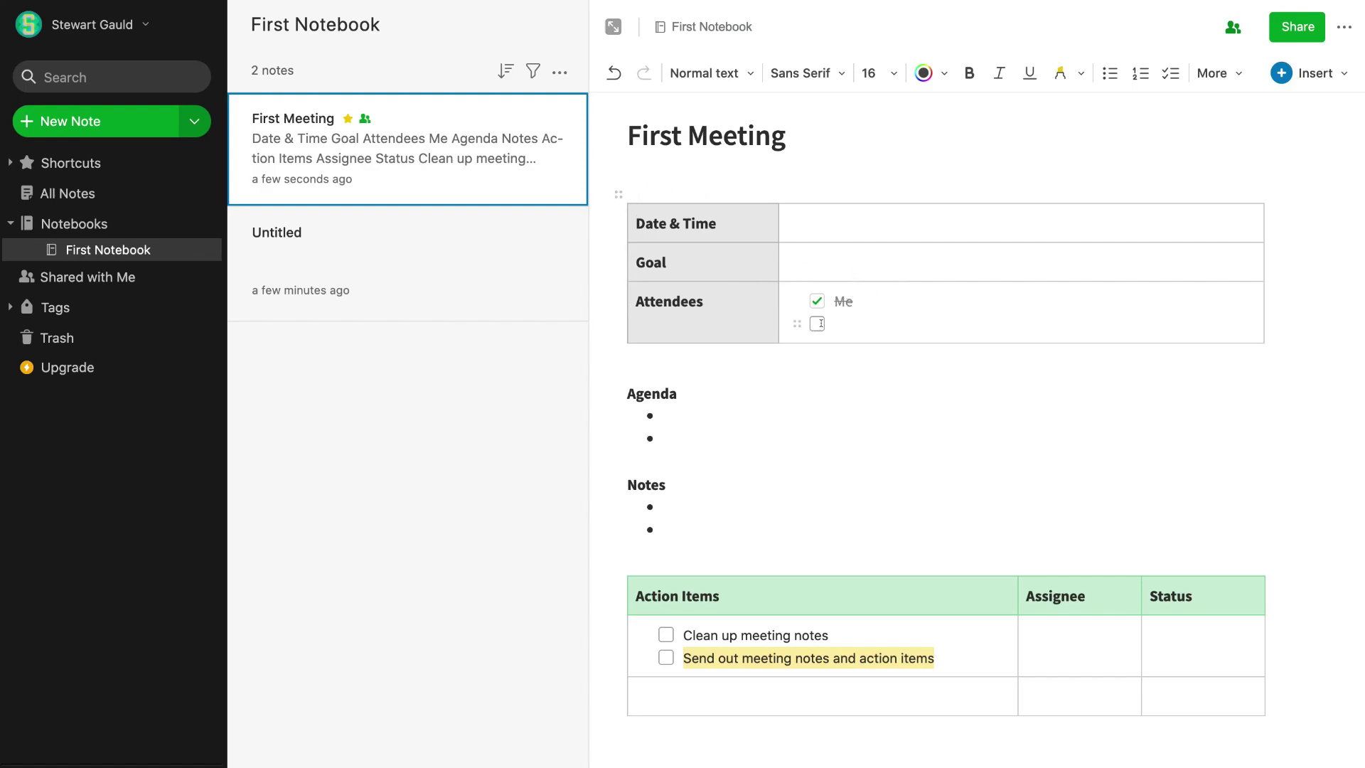
{"action": "left_click", "coordinate": [816, 301]}
{"action": "left_click", "coordinate": [814, 300]}
{"action": "left_click", "coordinate": [867, 634]}
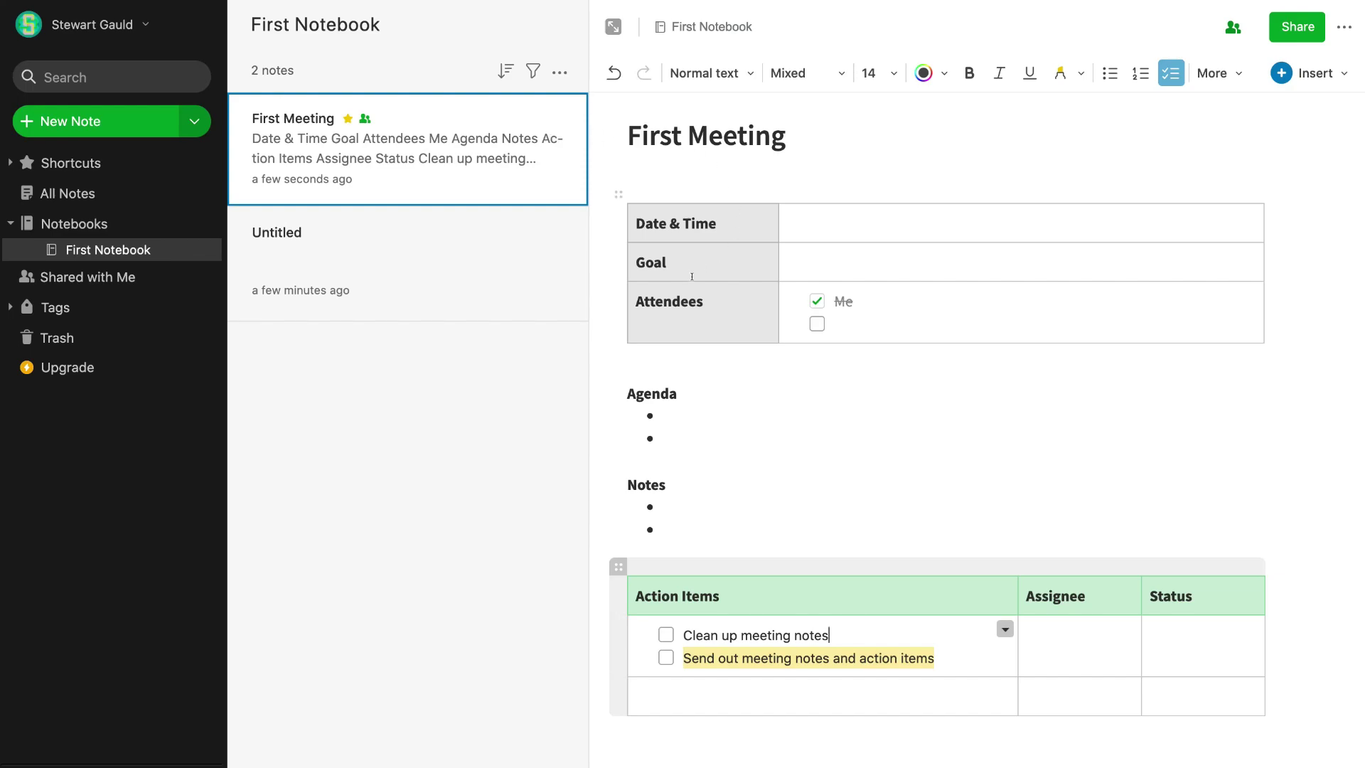
Step: Open the template gallery from the untitled note and browse the For Life, For School and For Work collections
{"action": "left_click", "coordinate": [467, 263]}
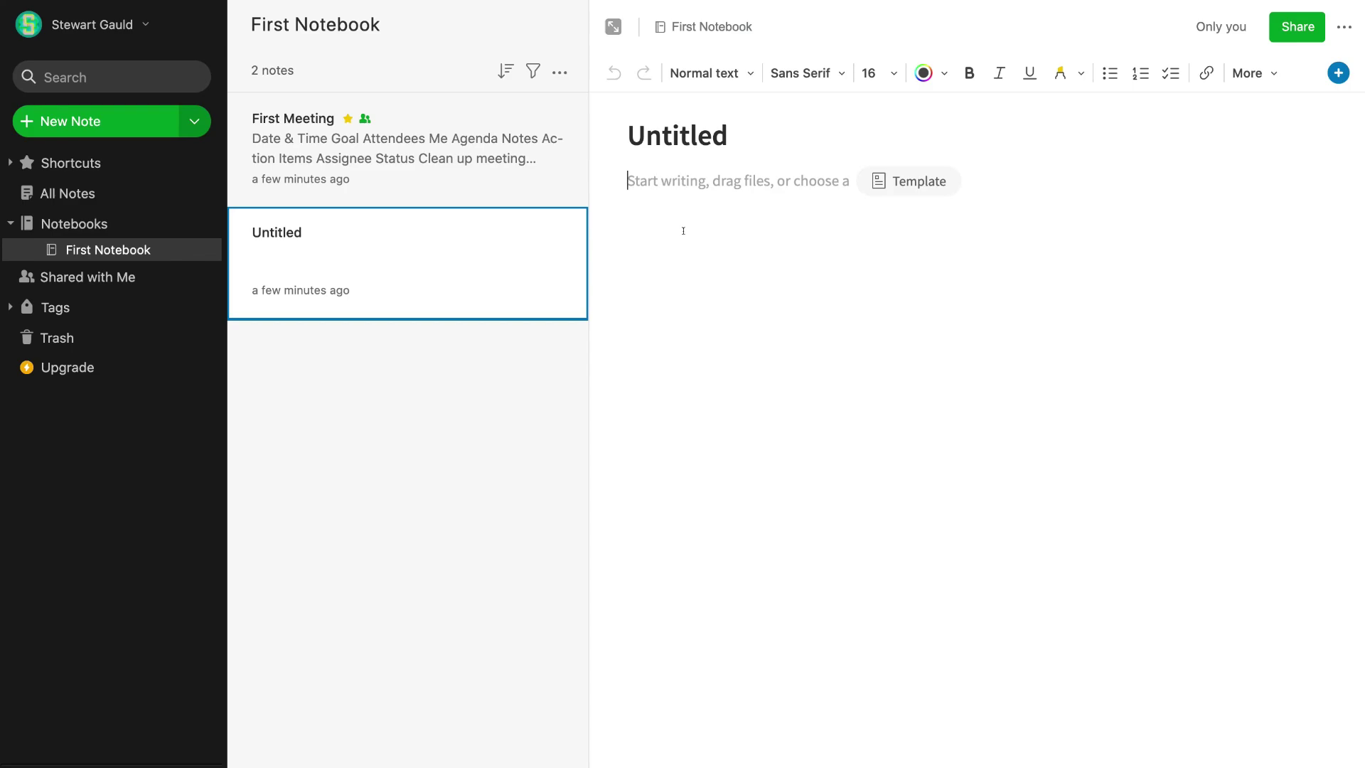
{"action": "left_click", "coordinate": [902, 182]}
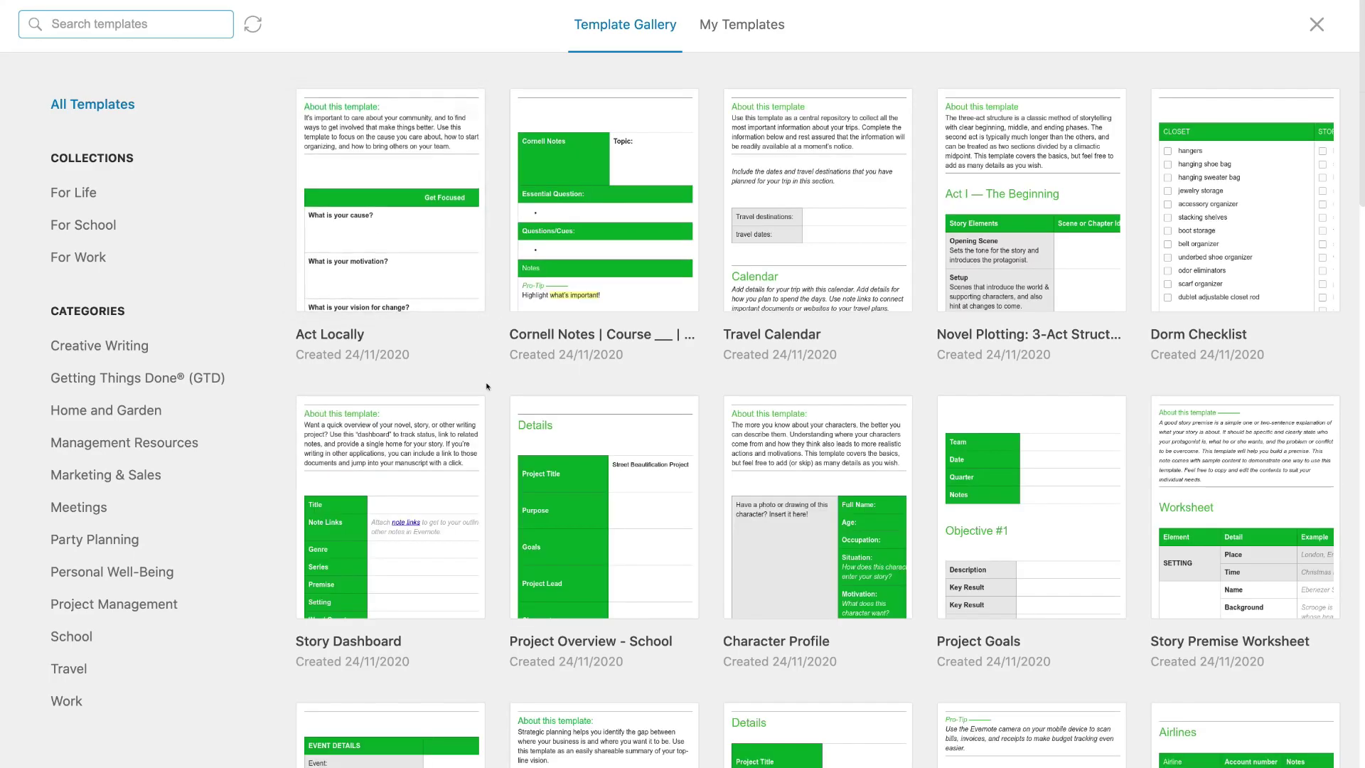
{"action": "scroll", "coordinate": [613, 460], "scroll_direction": "down", "scroll_amount": 4}
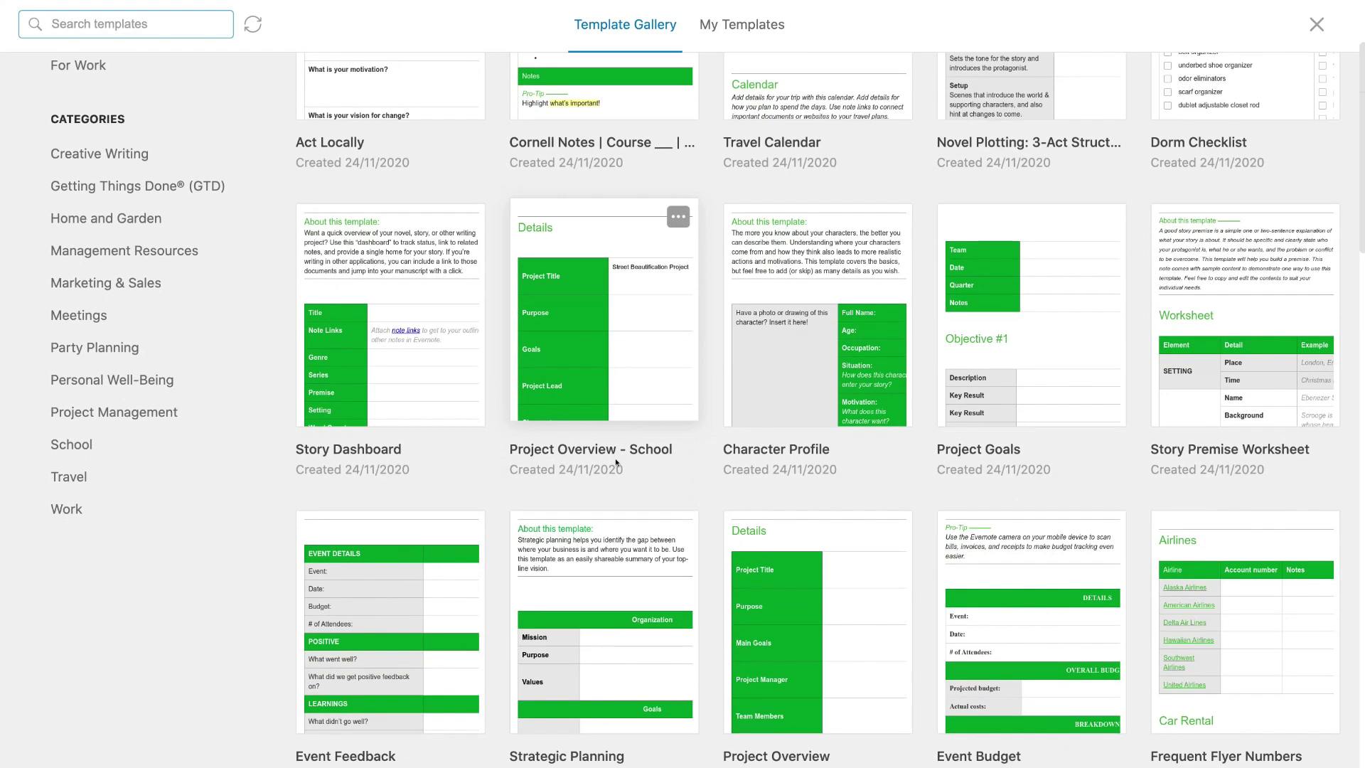
{"action": "scroll", "coordinate": [613, 461], "scroll_direction": "up", "scroll_amount": 4}
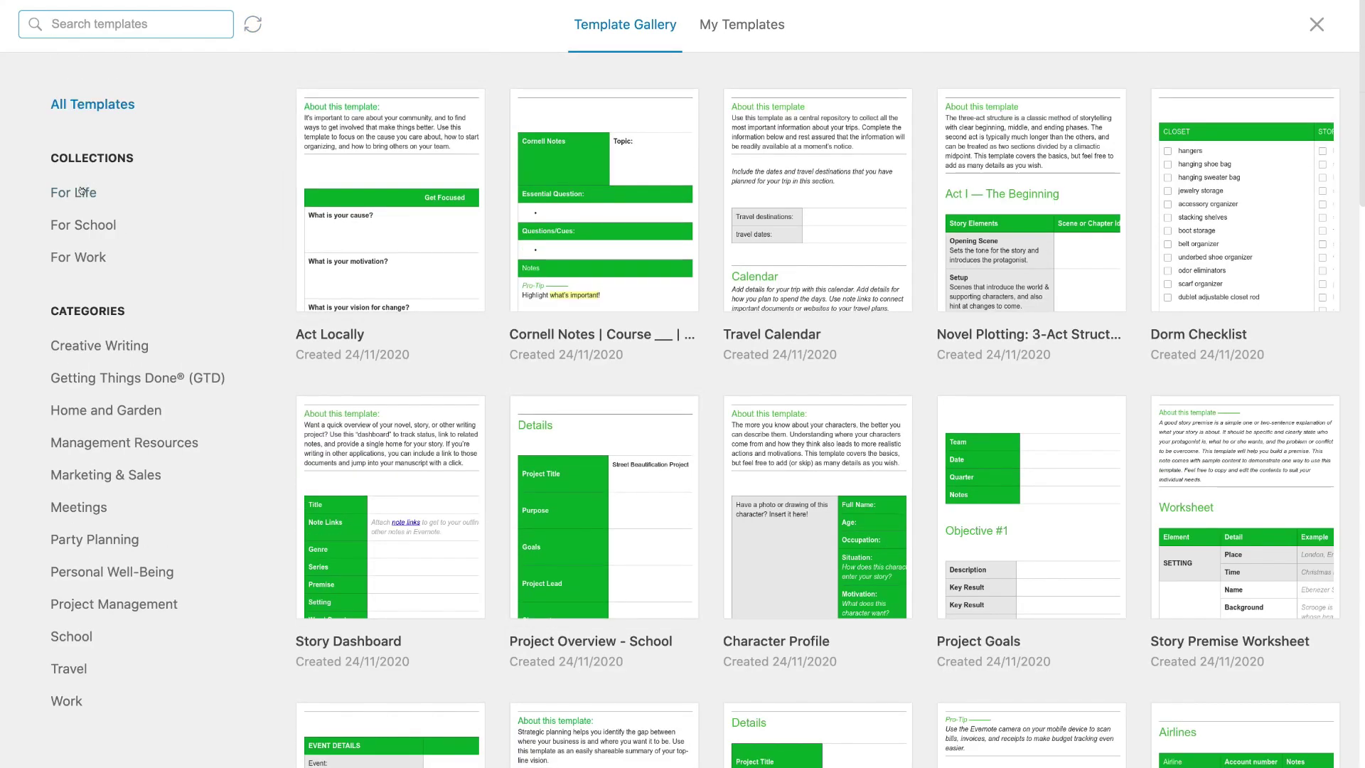
{"action": "left_click", "coordinate": [75, 192]}
{"action": "left_click", "coordinate": [77, 225]}
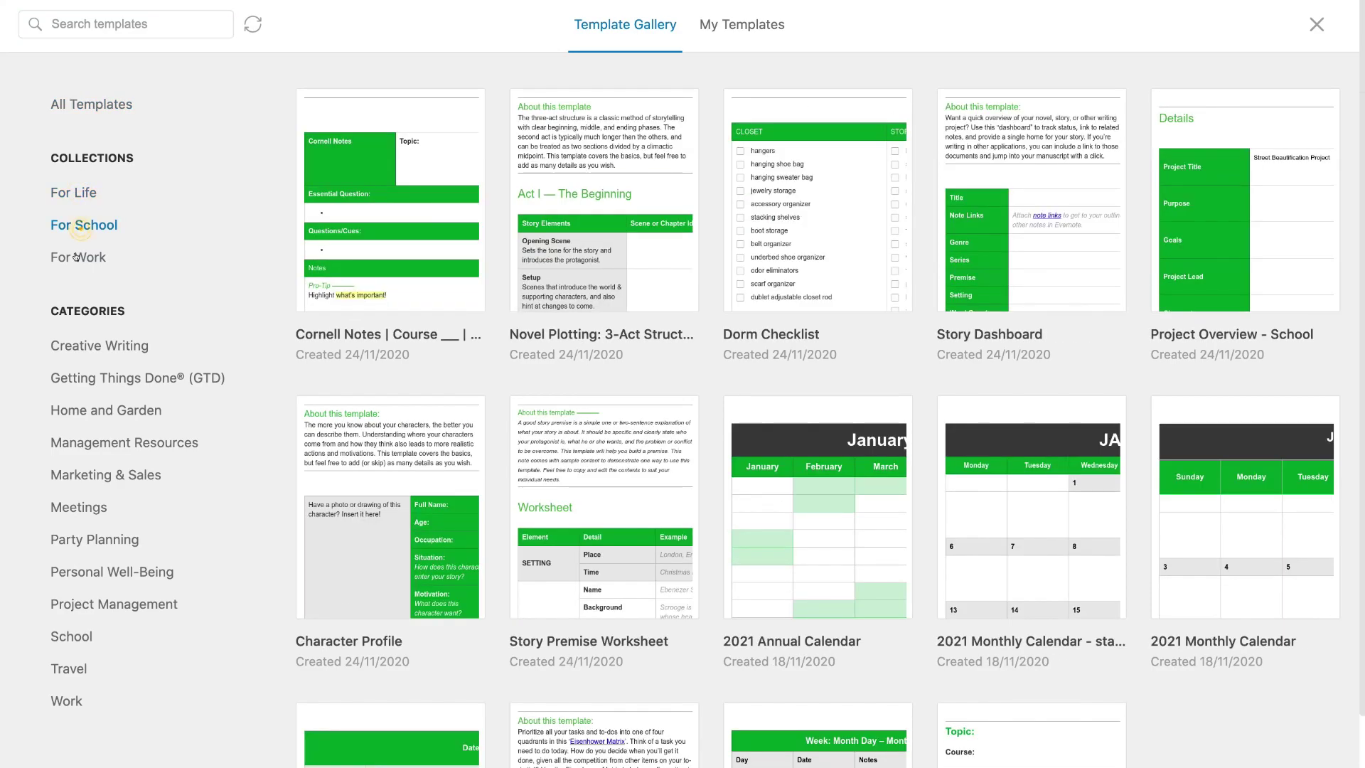
{"action": "left_click", "coordinate": [77, 257]}
Step: Browse the template categories from Getting Things Done (GTD) through Party Planning, and close the gallery without choosing a template
{"action": "left_click", "coordinate": [99, 378]}
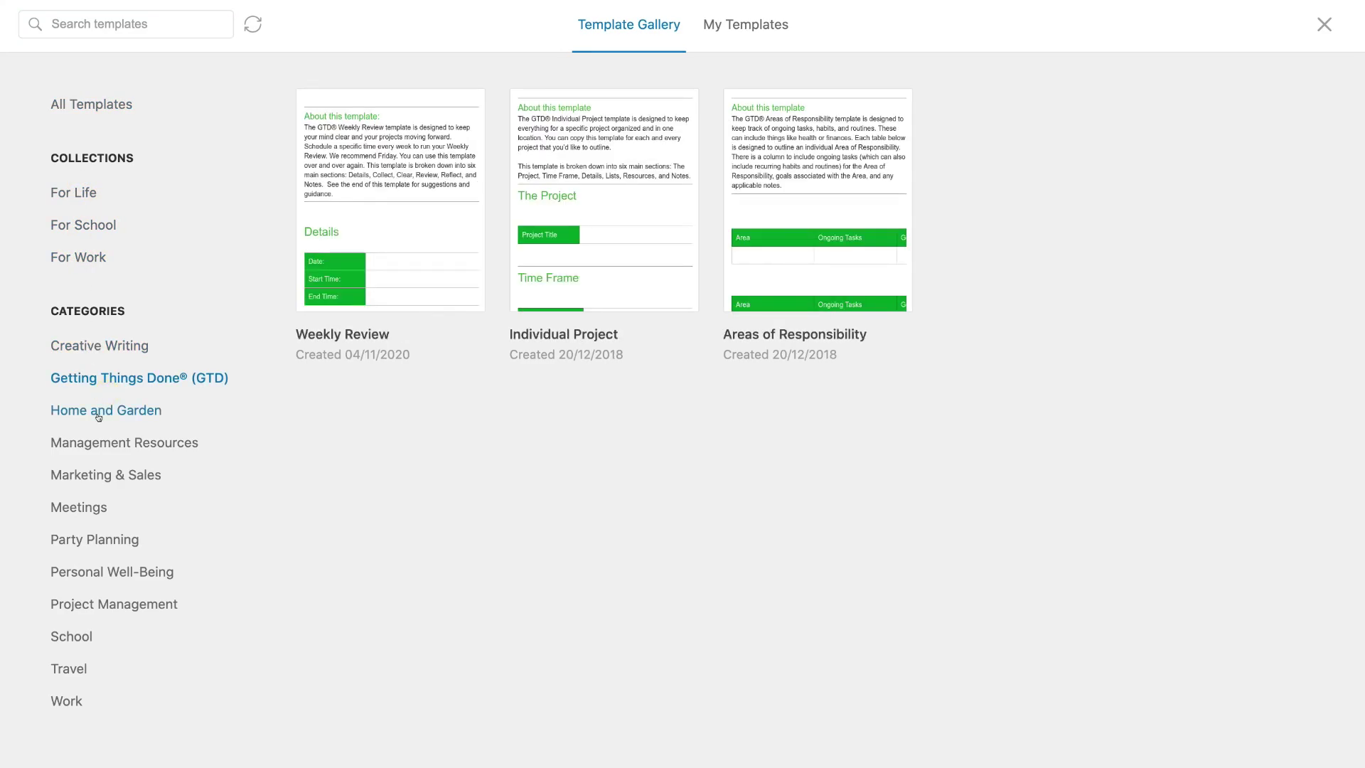
{"action": "left_click", "coordinate": [100, 411]}
{"action": "left_click", "coordinate": [97, 441]}
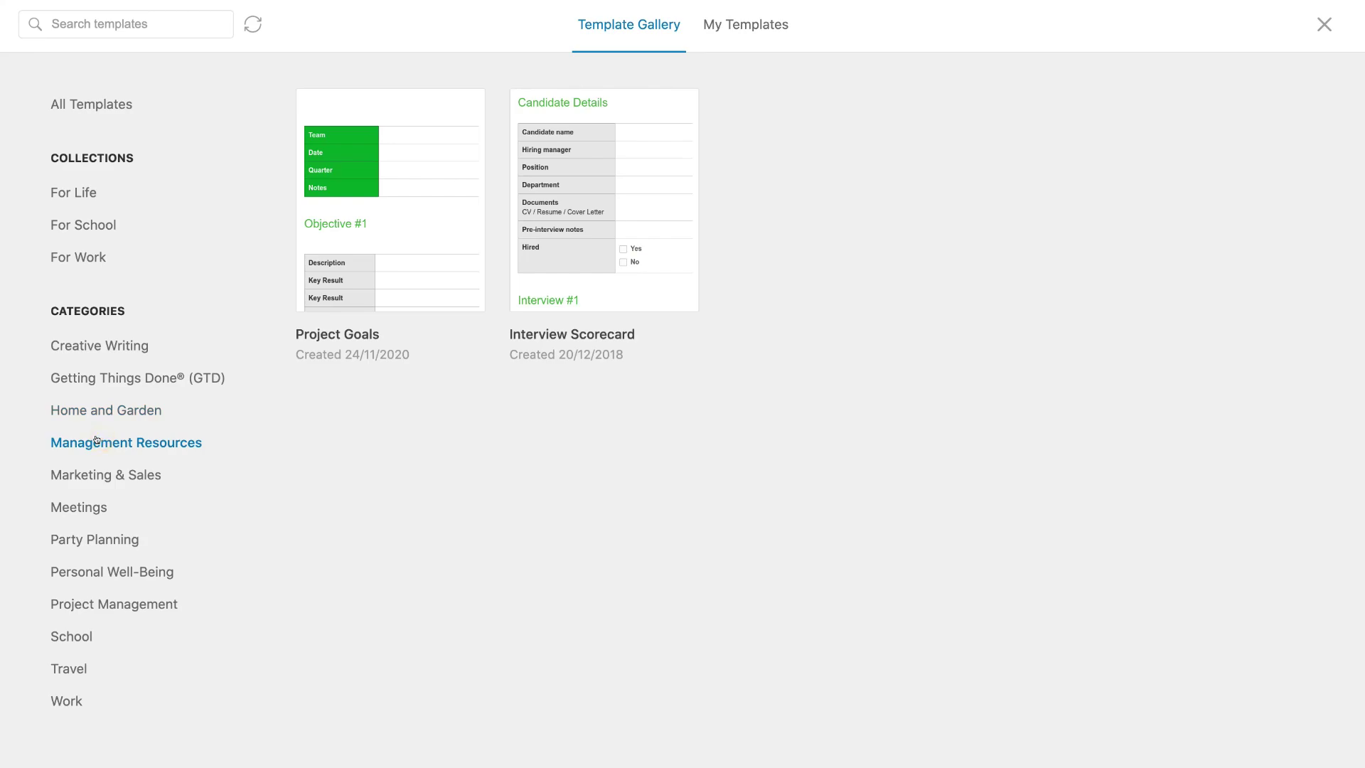
{"action": "left_click", "coordinate": [100, 473]}
{"action": "left_click", "coordinate": [86, 505]}
{"action": "left_click", "coordinate": [78, 540]}
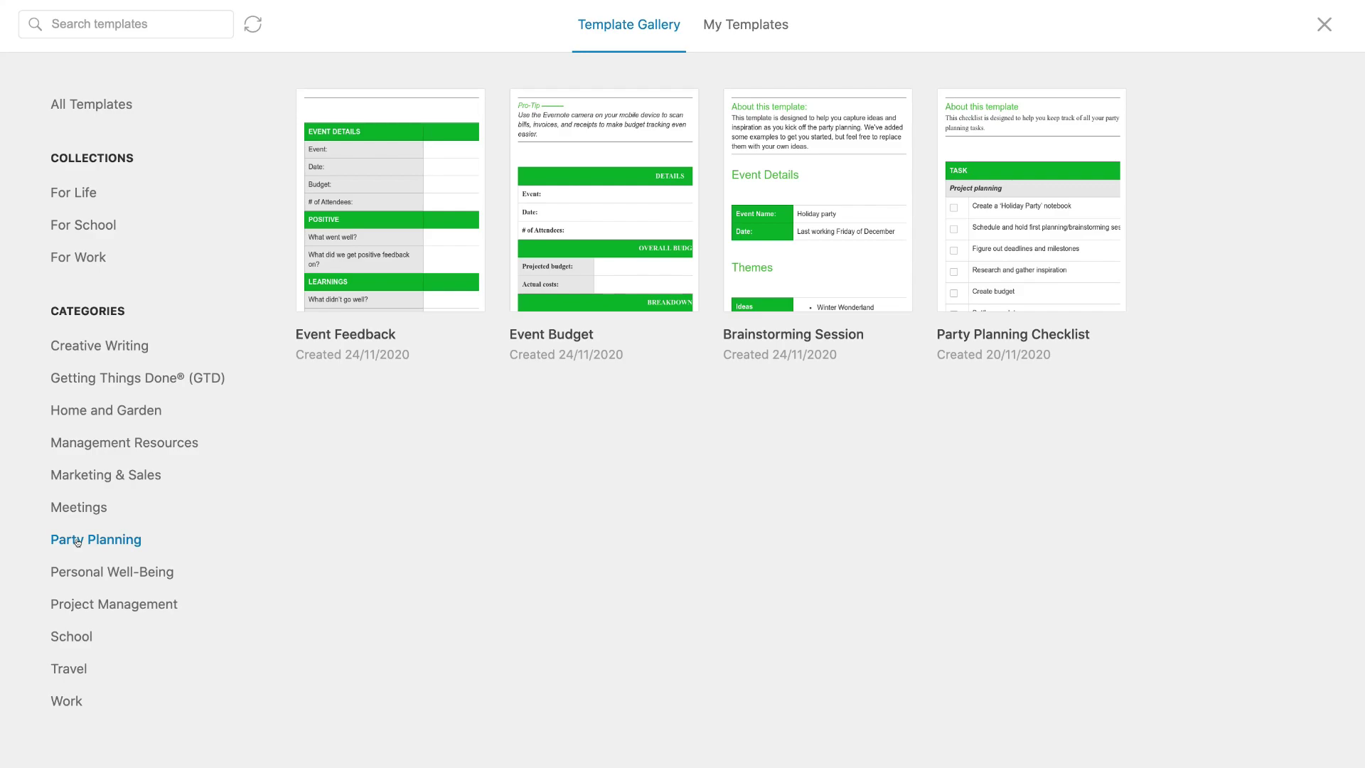
{"action": "left_click", "coordinate": [1323, 26]}
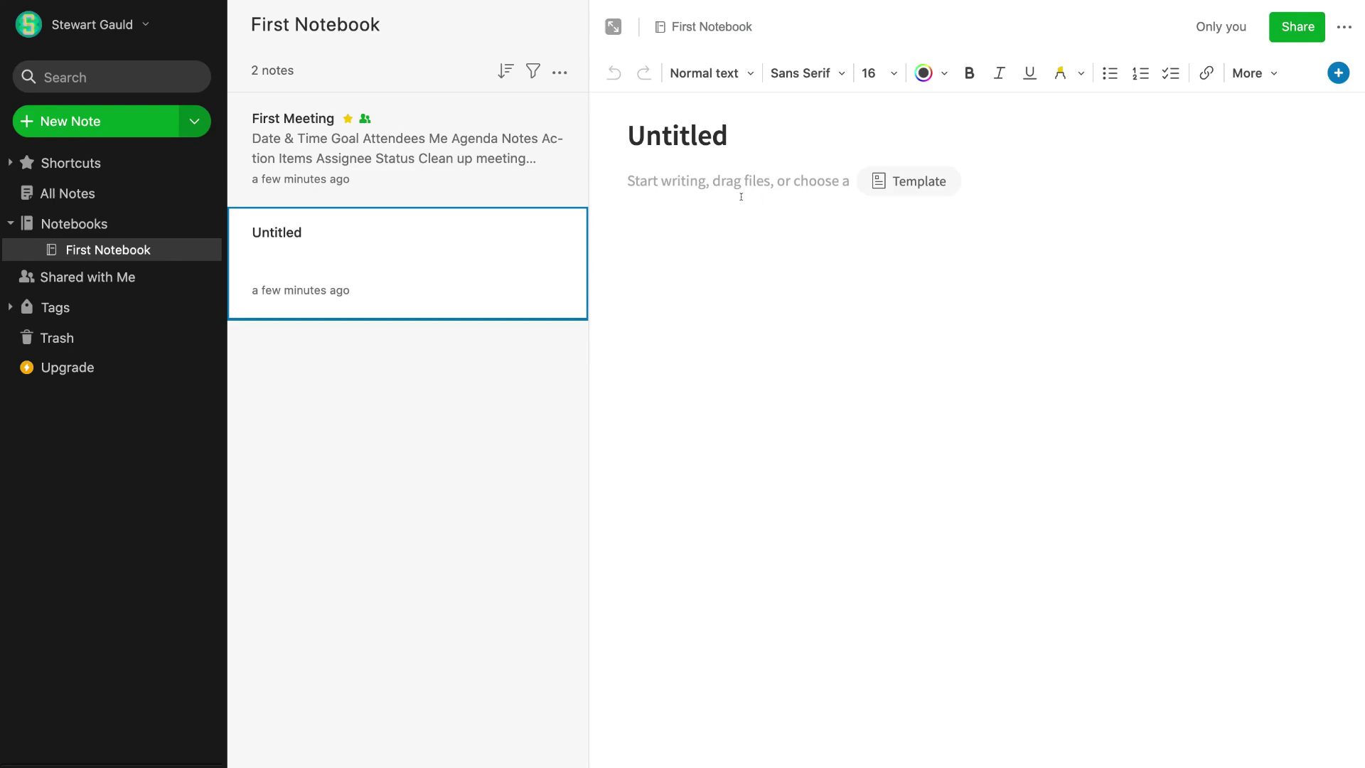
Step: Title the untitled note New Note and write "Hi my name is" followed by the author's first name in its body
{"action": "left_click", "coordinate": [740, 137]}
{"action": "type", "text": "New Note"}
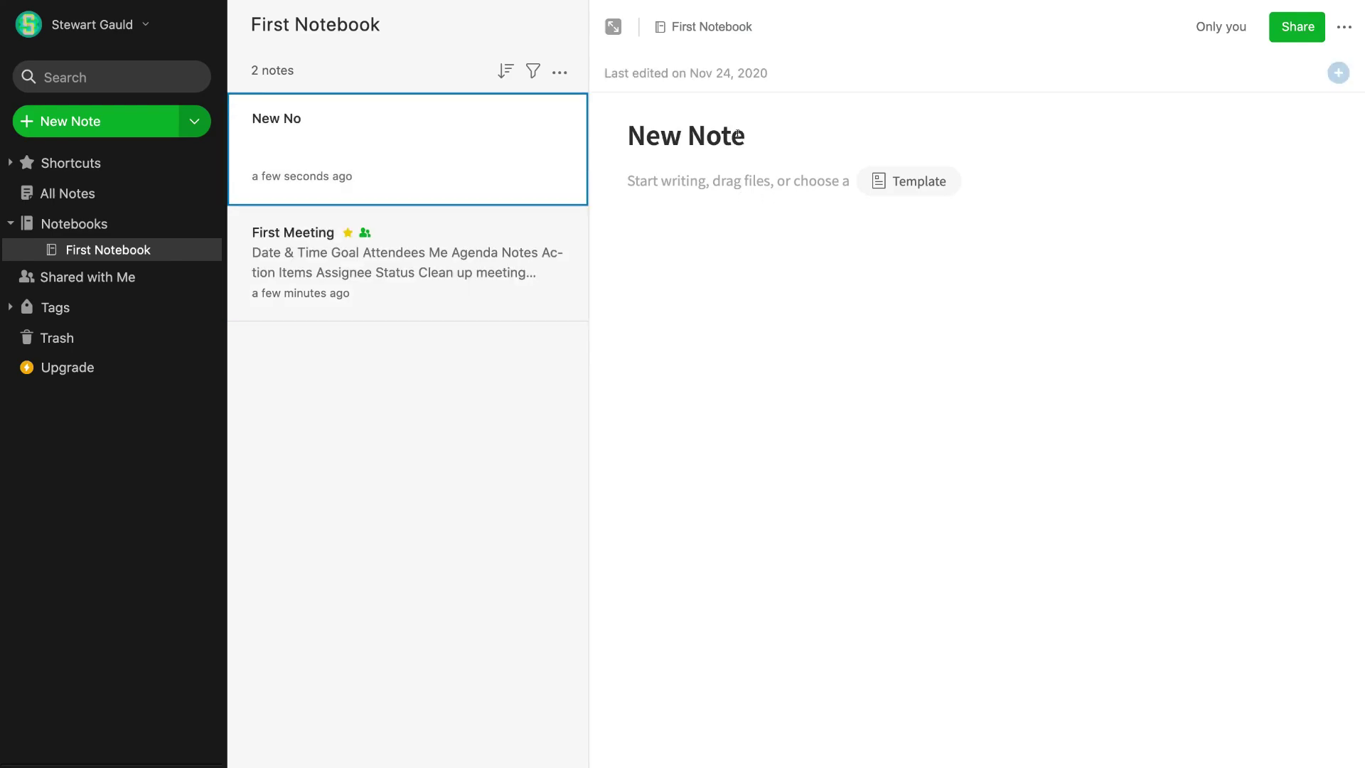
{"action": "left_click", "coordinate": [679, 181]}
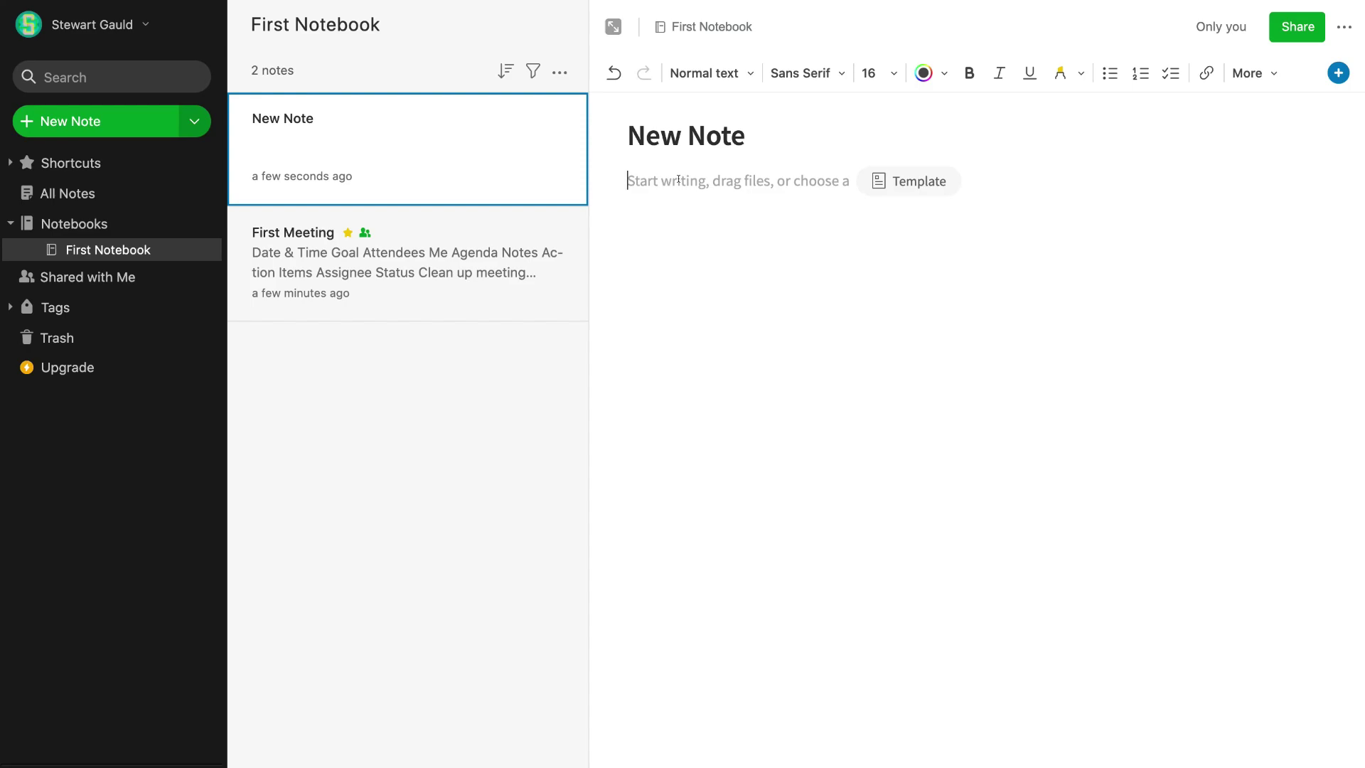
{"action": "type", "text": "Hi my name"}
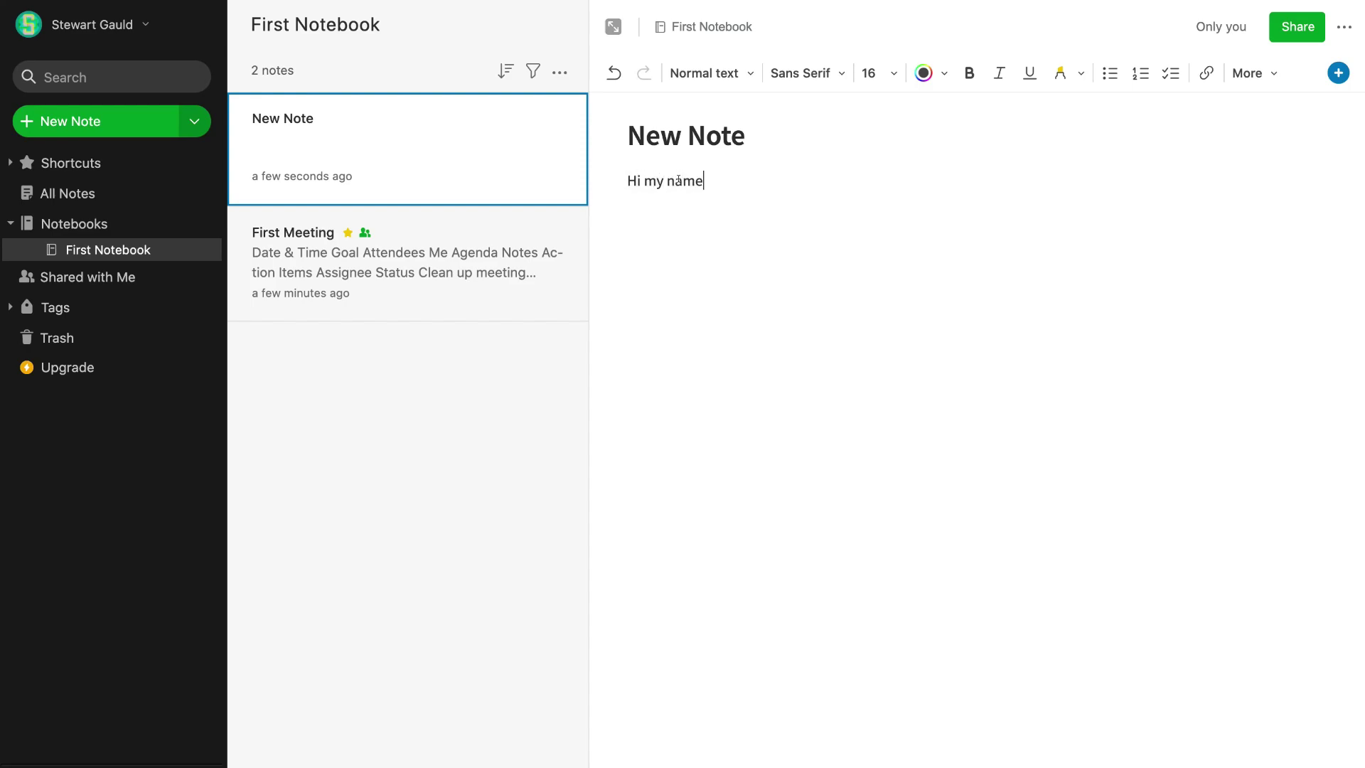
{"action": "type", "text": " is Stewart"}
Step: Look through the text styles and fonts available for the note's introduction line, and set its font size to 20
{"action": "left_click_drag", "start_coordinate": [629, 178], "coordinate": [765, 174]}
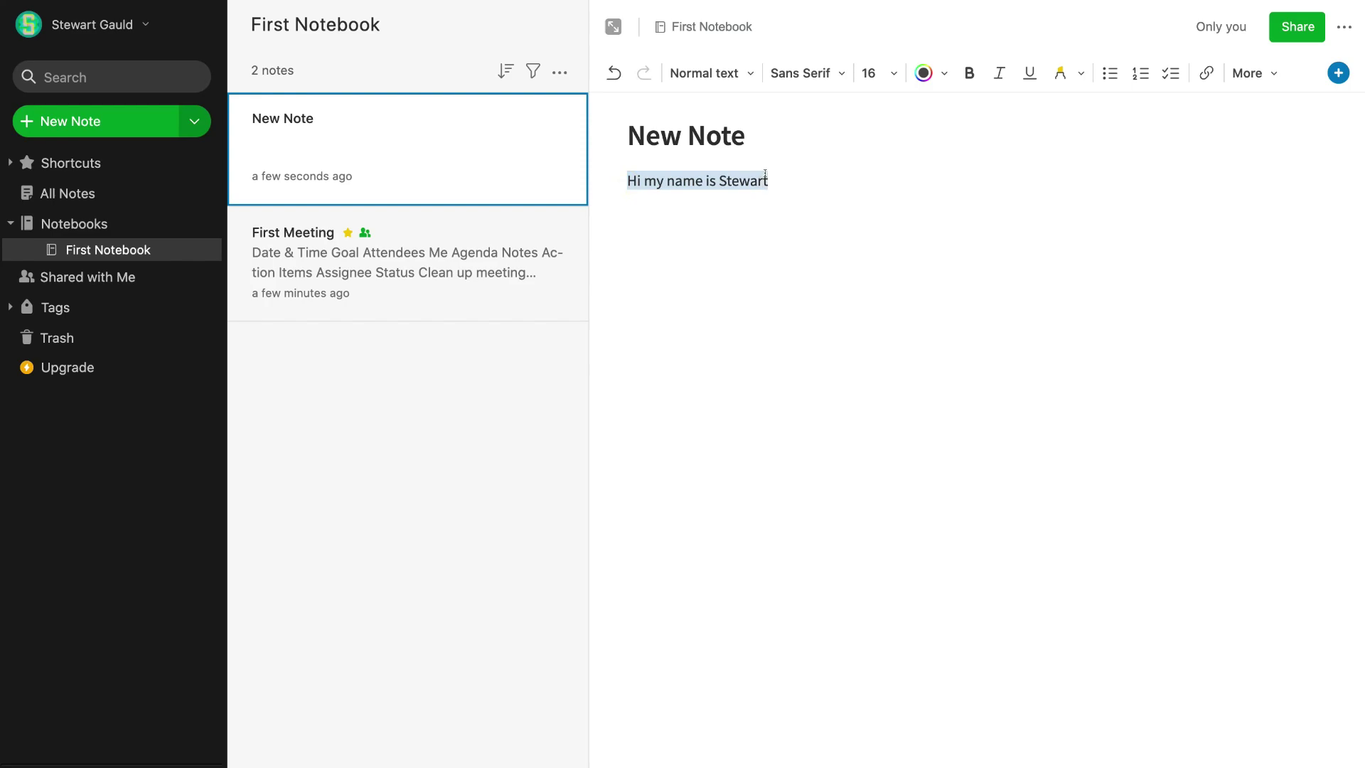
{"action": "left_click", "coordinate": [738, 66]}
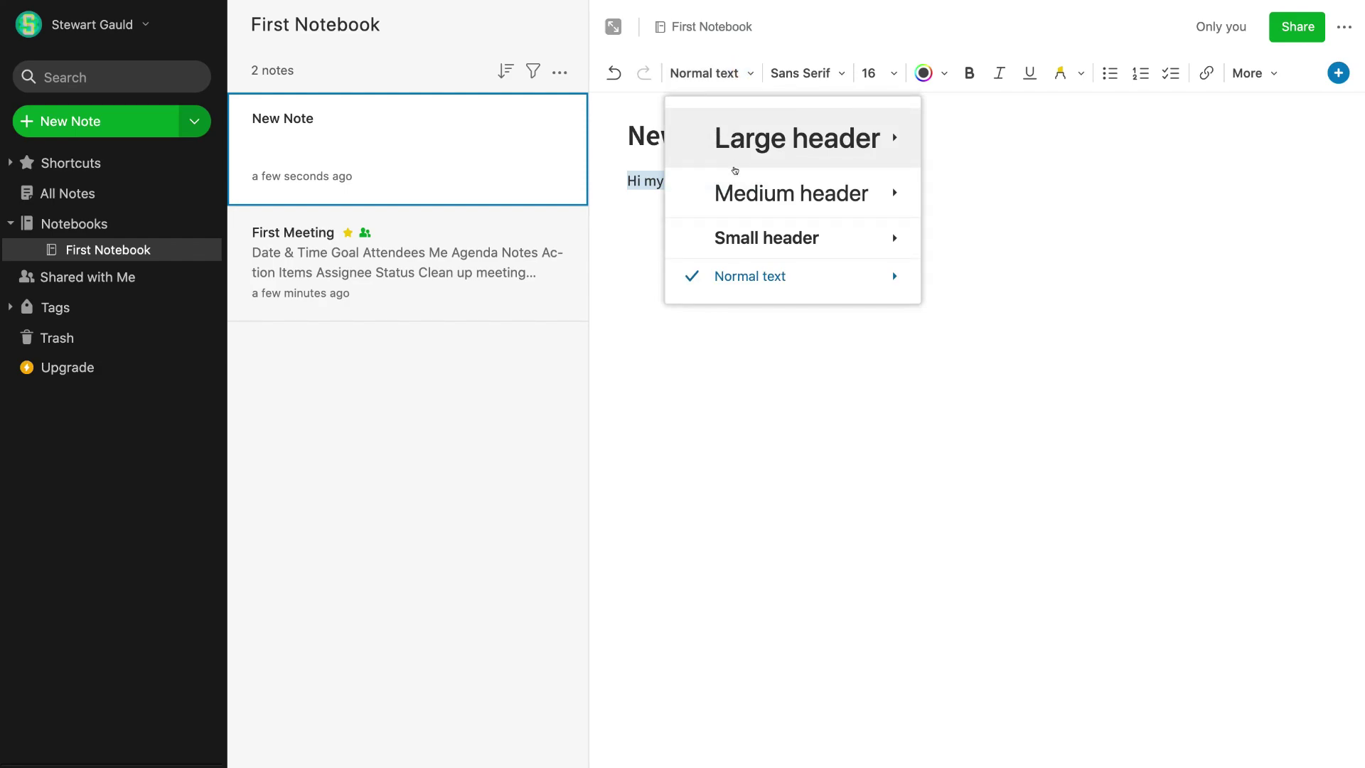
{"action": "left_click", "coordinate": [818, 75]}
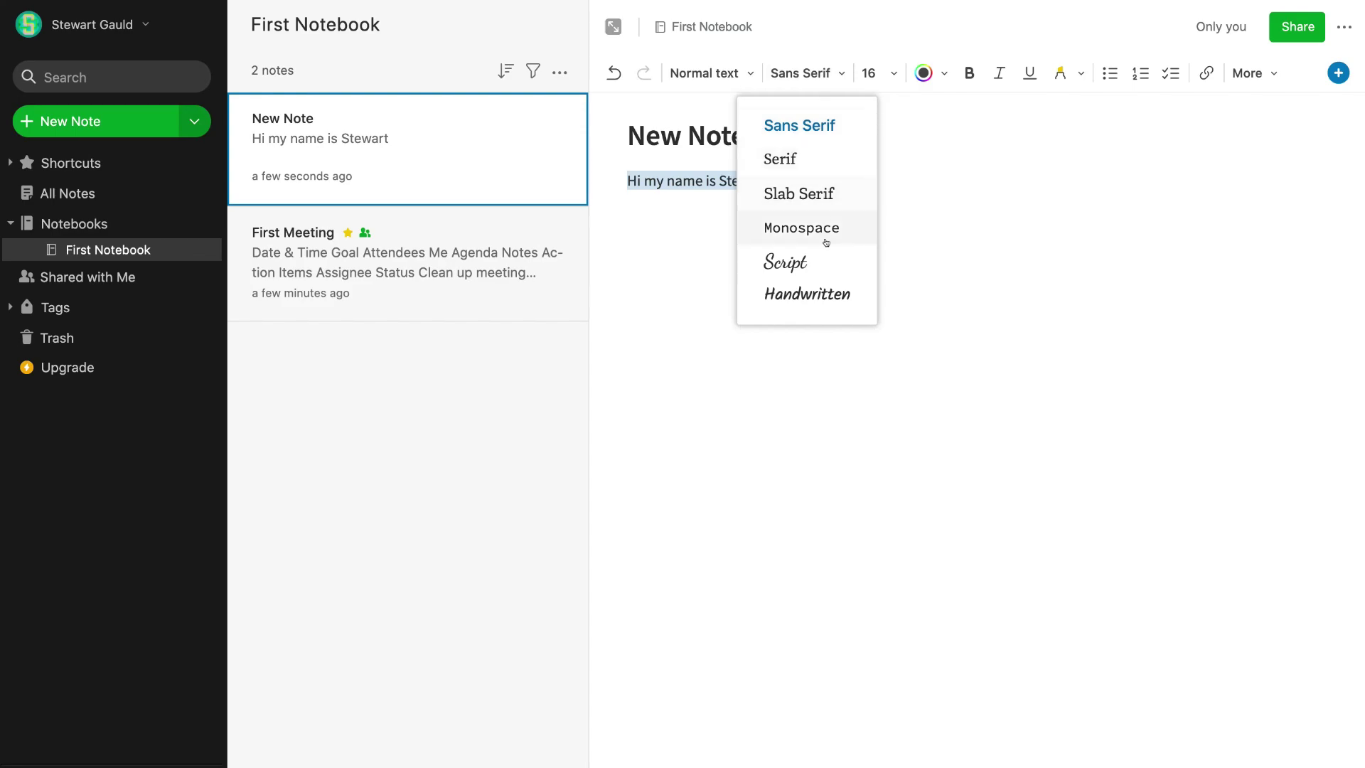
{"action": "left_click", "coordinate": [878, 75]}
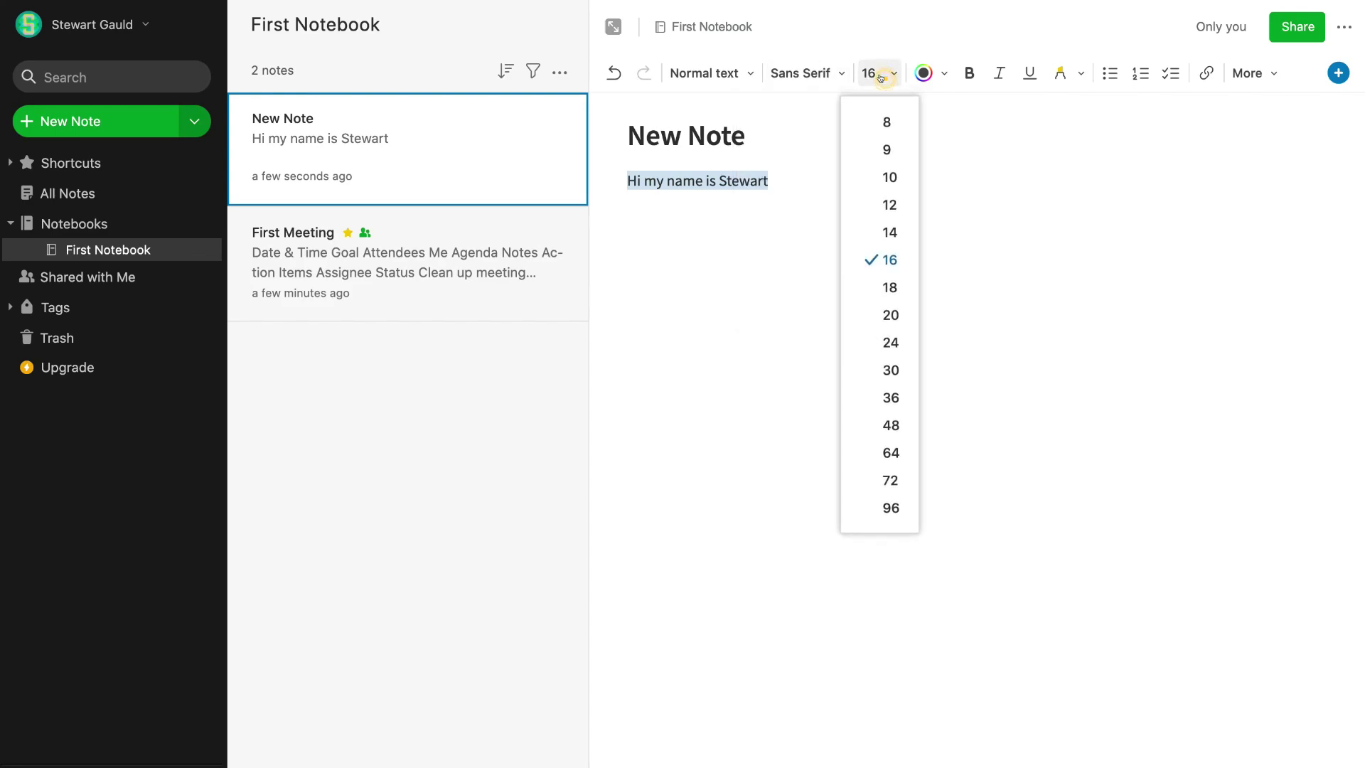
{"action": "left_click", "coordinate": [885, 312]}
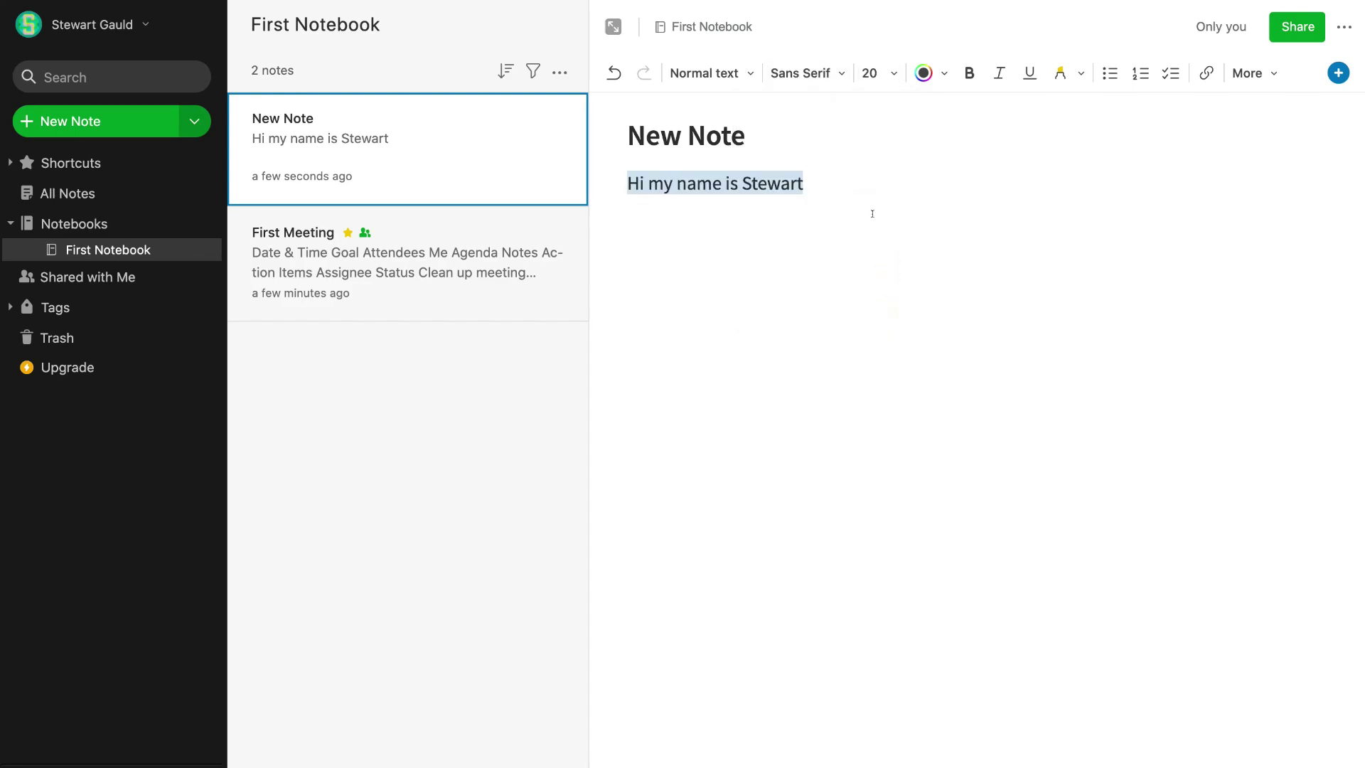
Step: Colour the introduction line red, and change its text colour to green
{"action": "left_click", "coordinate": [928, 73]}
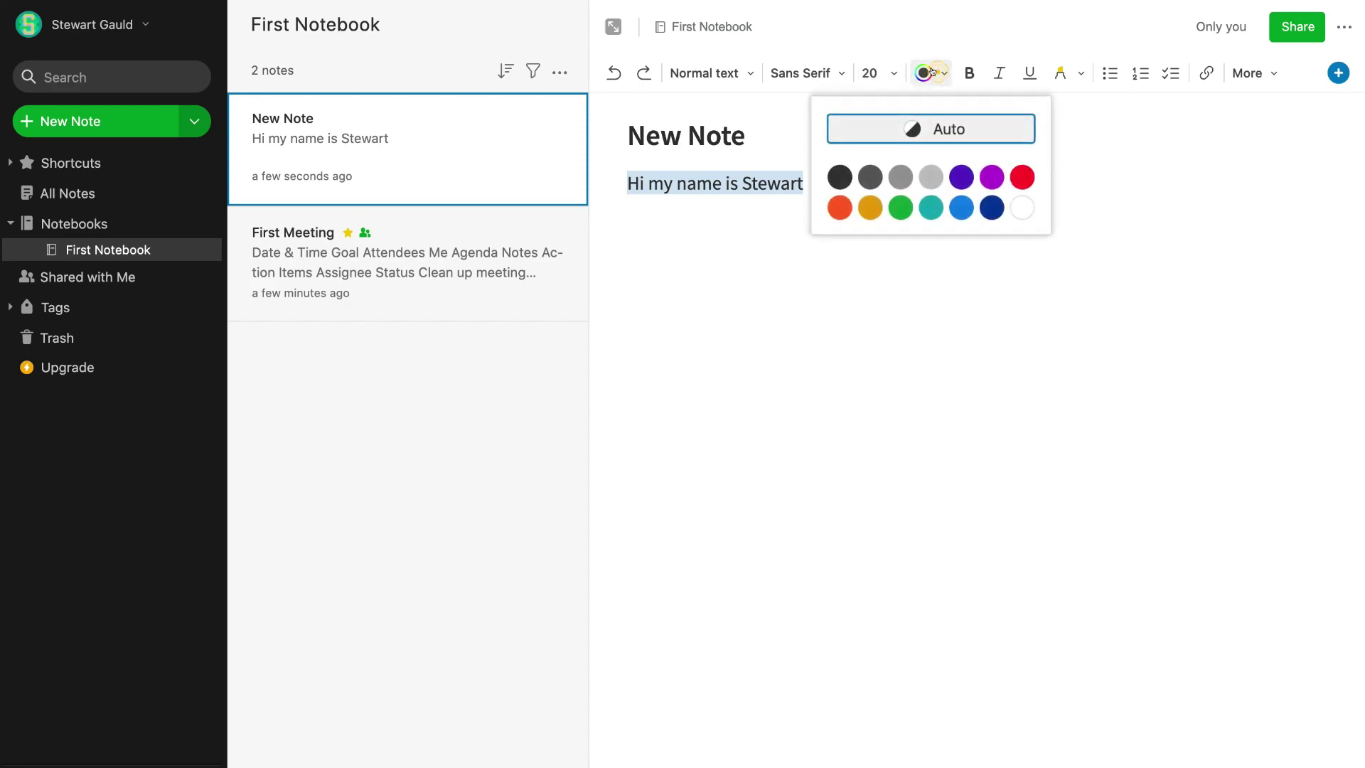
{"action": "left_click", "coordinate": [1022, 177]}
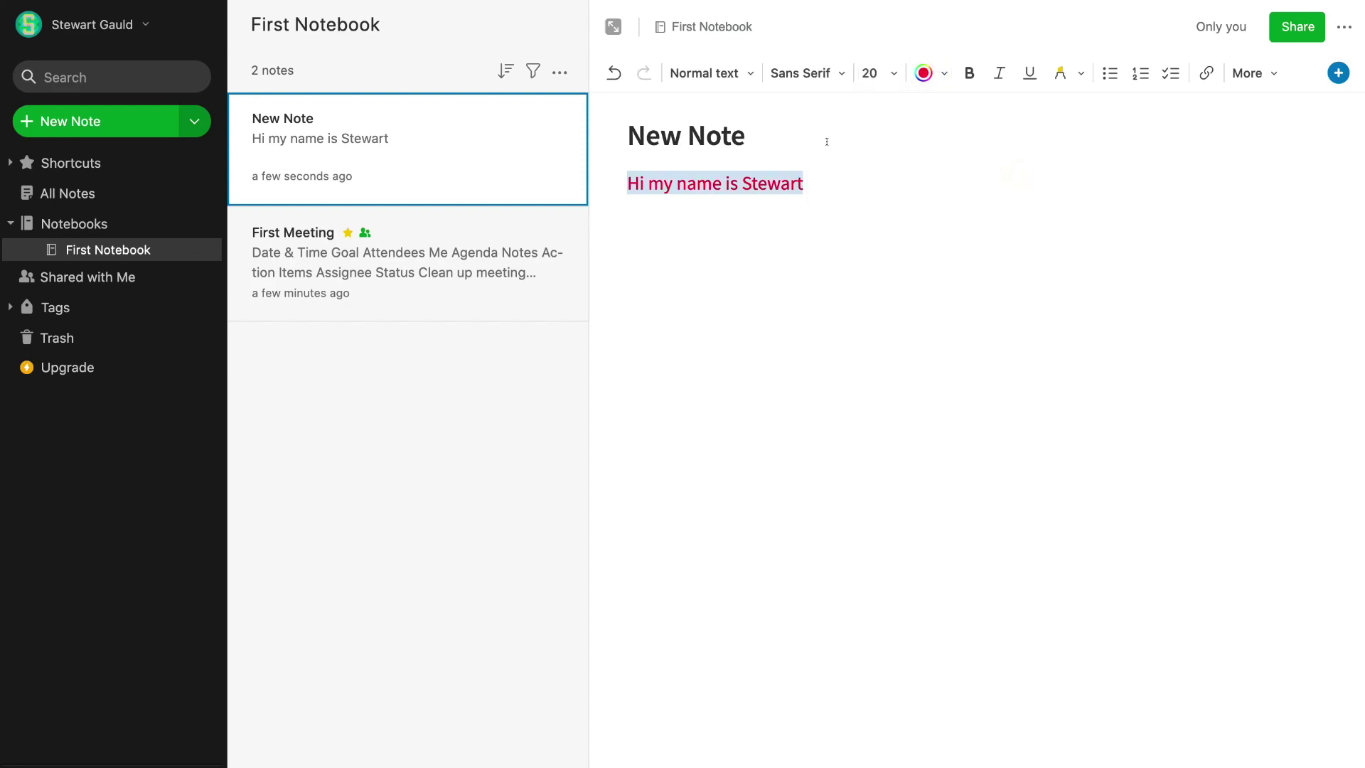
{"action": "left_click", "coordinate": [923, 74]}
{"action": "left_click", "coordinate": [895, 206]}
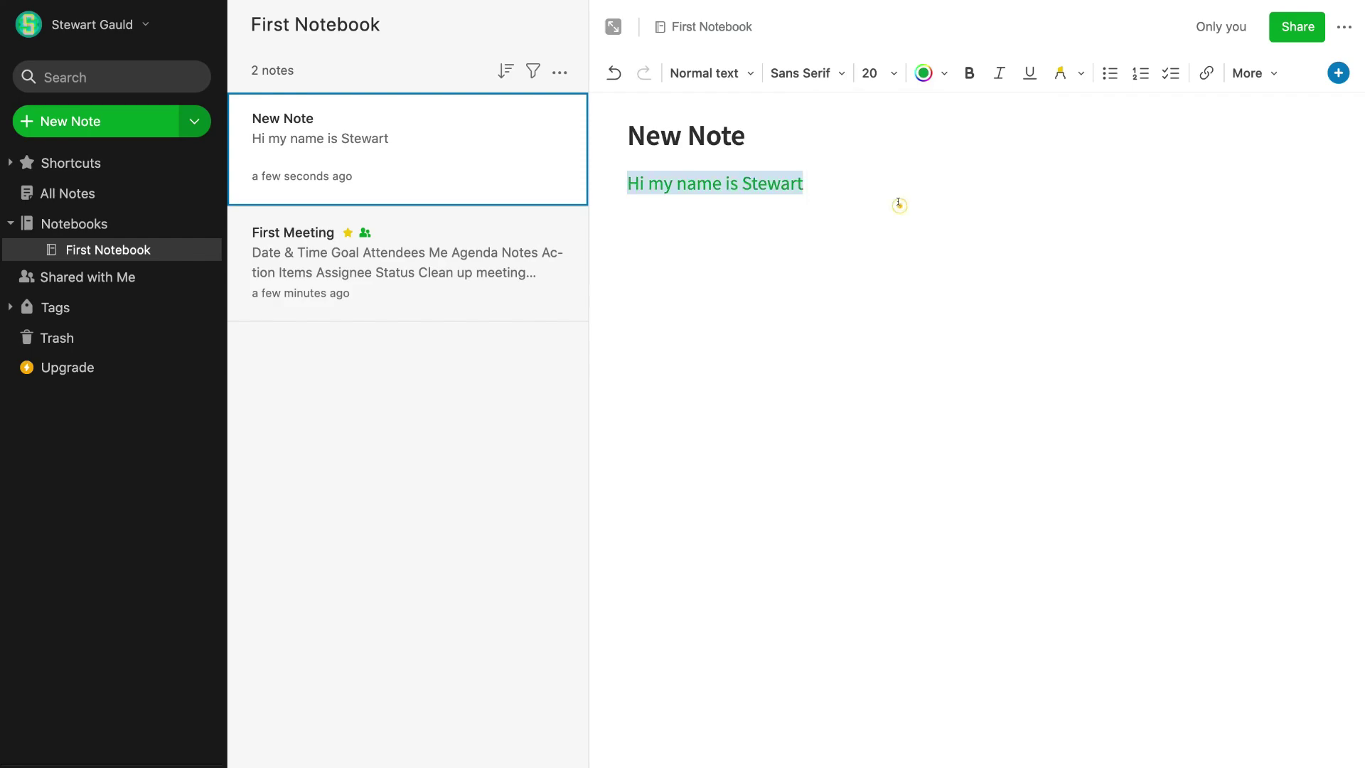
{"action": "left_click", "coordinate": [775, 219]}
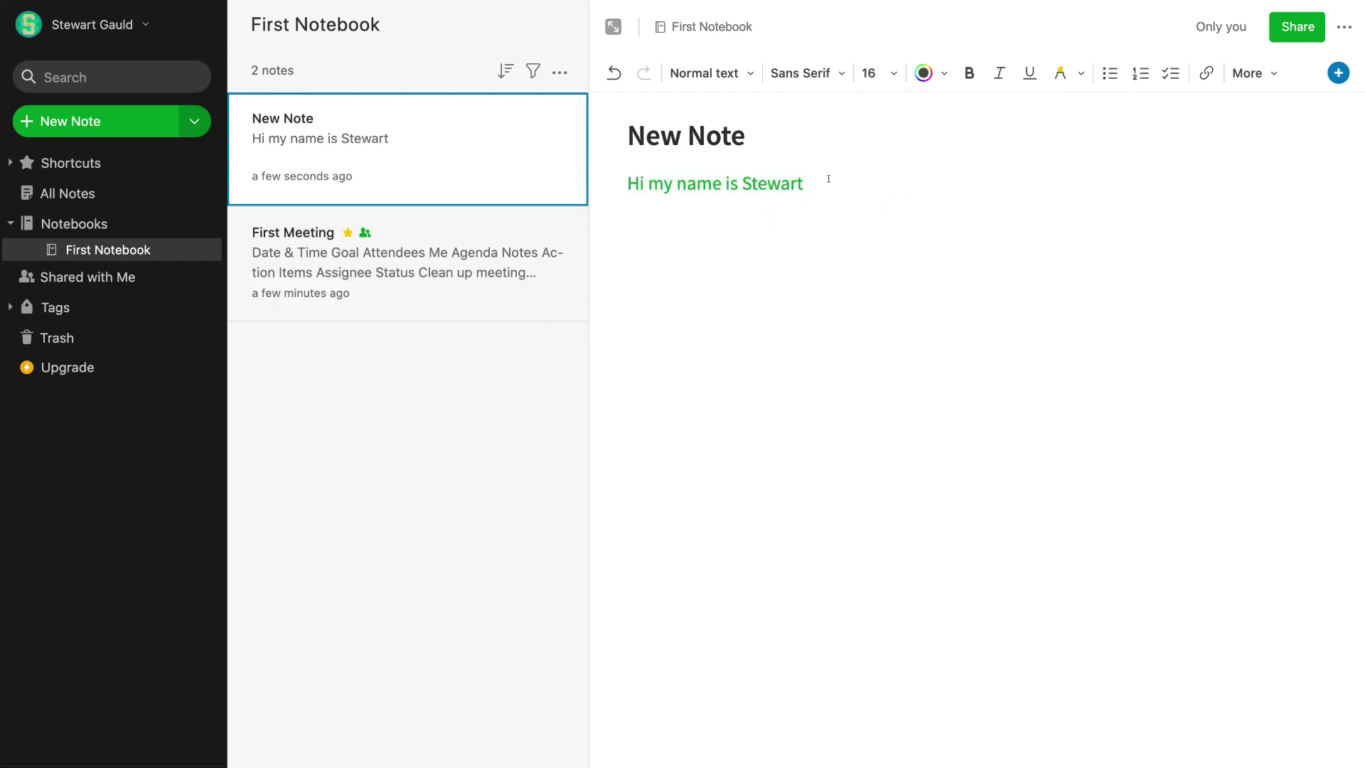
Step: Try bold and underline on the green introduction line, and remove both formats again
{"action": "left_click", "coordinate": [828, 179]}
{"action": "triple_click", "coordinate": [777, 180]}
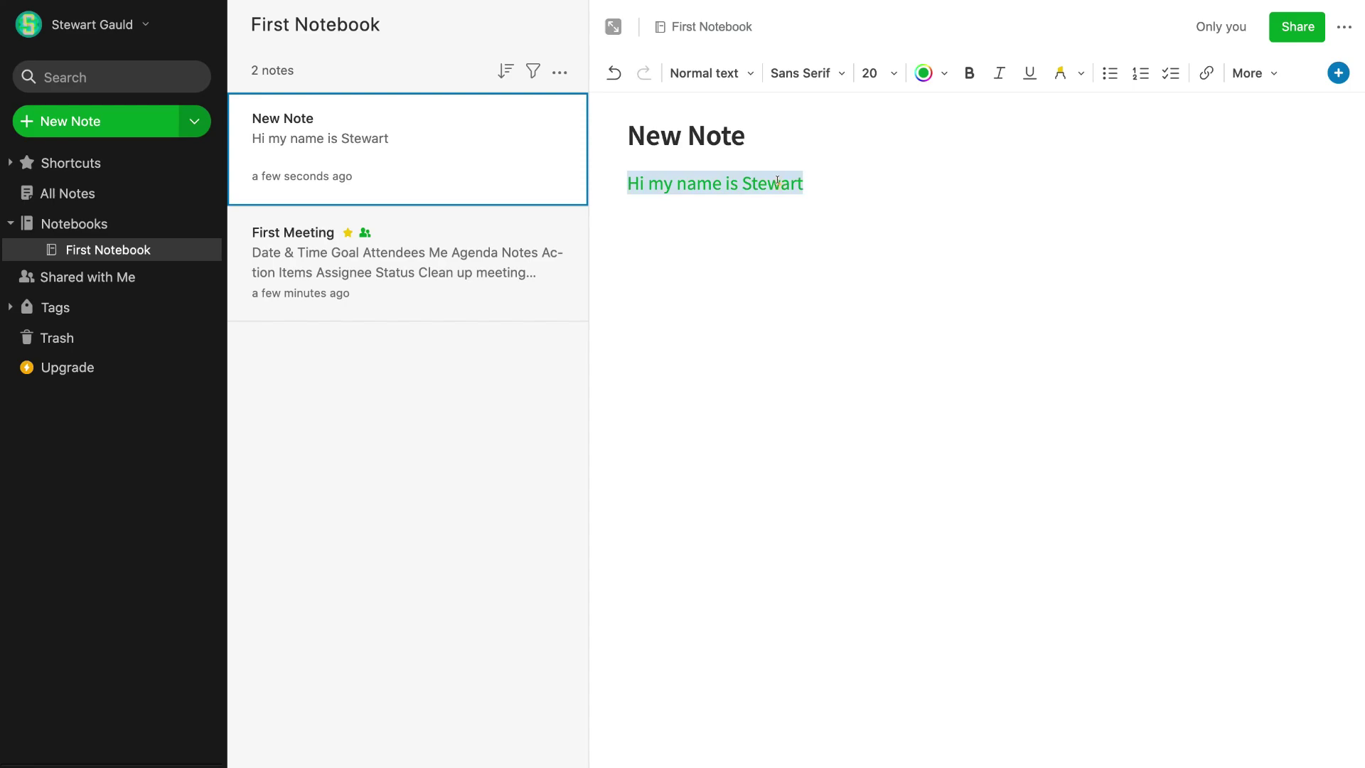
{"action": "left_click", "coordinate": [961, 70]}
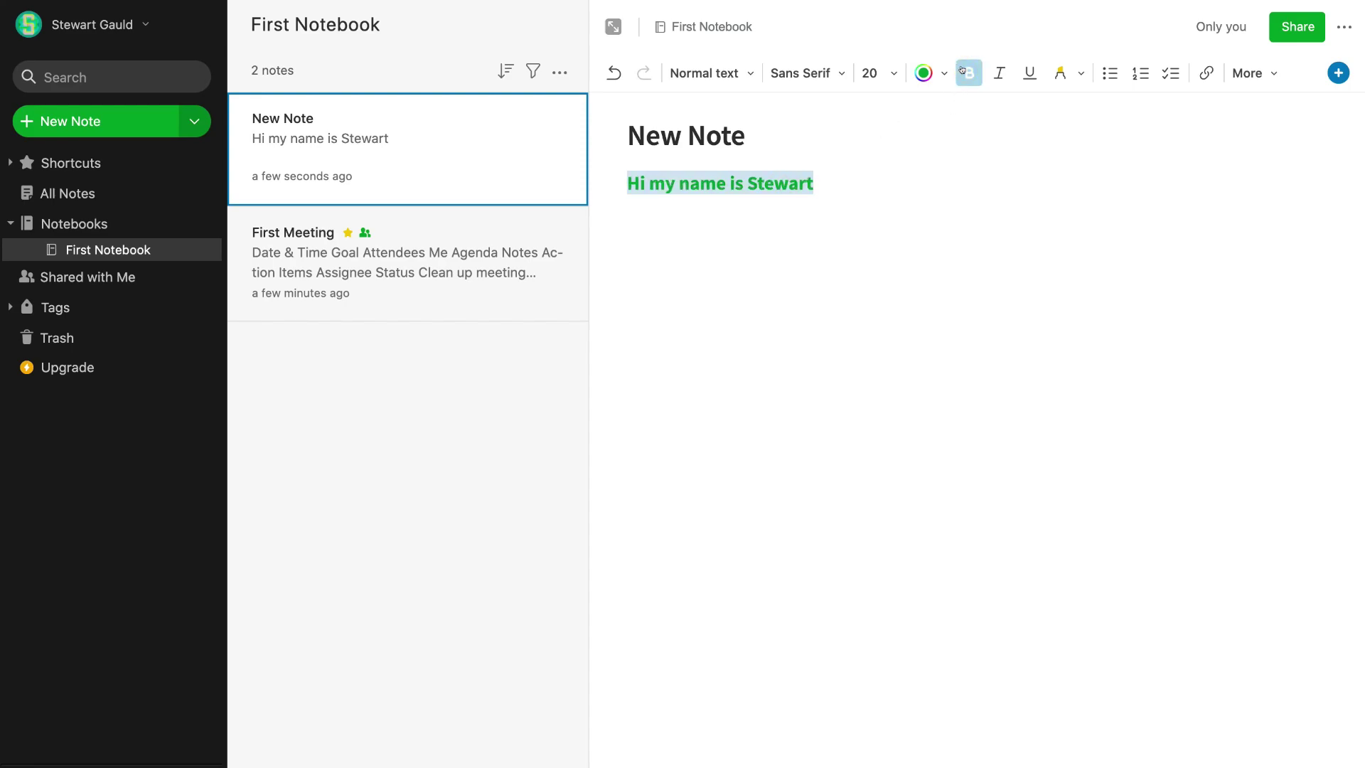
{"action": "left_click", "coordinate": [1019, 73]}
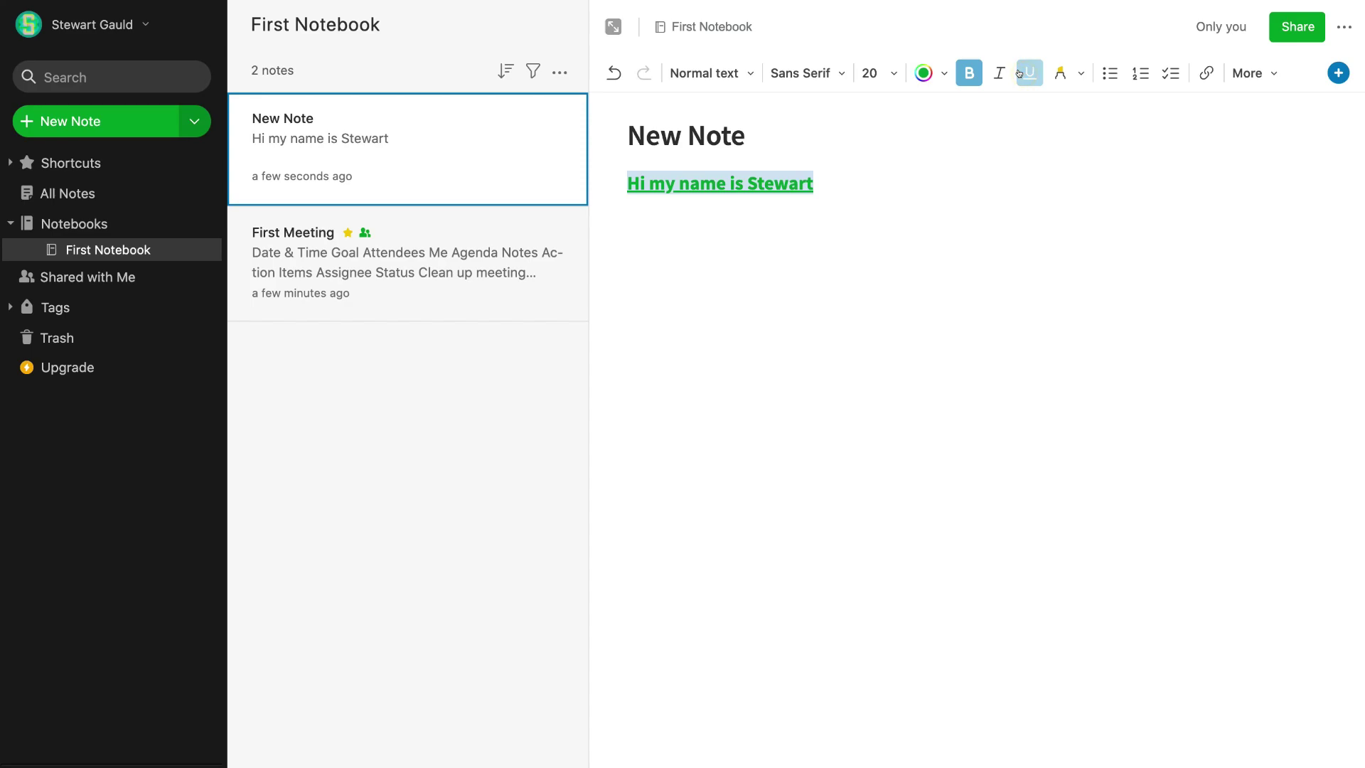
{"action": "left_click", "coordinate": [1019, 73]}
{"action": "left_click", "coordinate": [965, 74]}
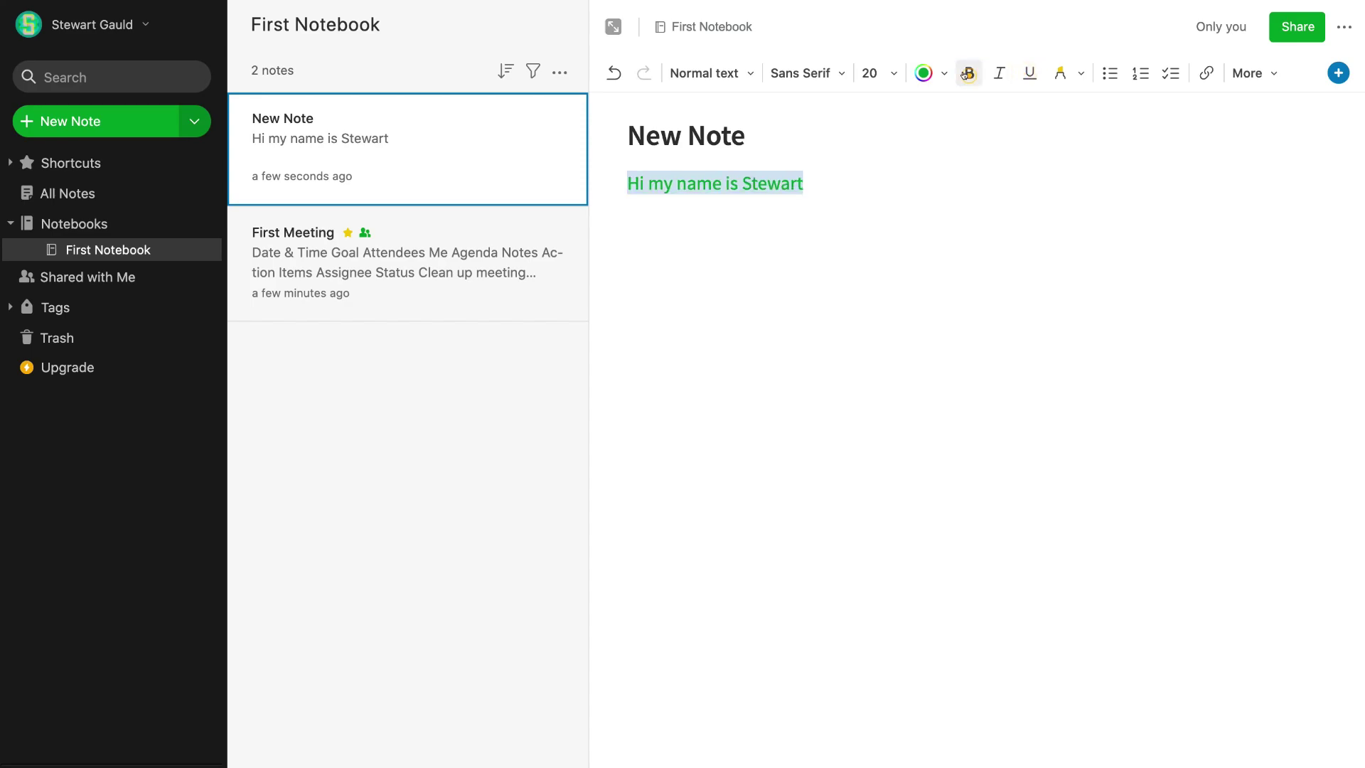
Step: Highlight the introduction line in light green, remove the highlight, and view the highlight colours without choosing one
{"action": "left_click", "coordinate": [1070, 73]}
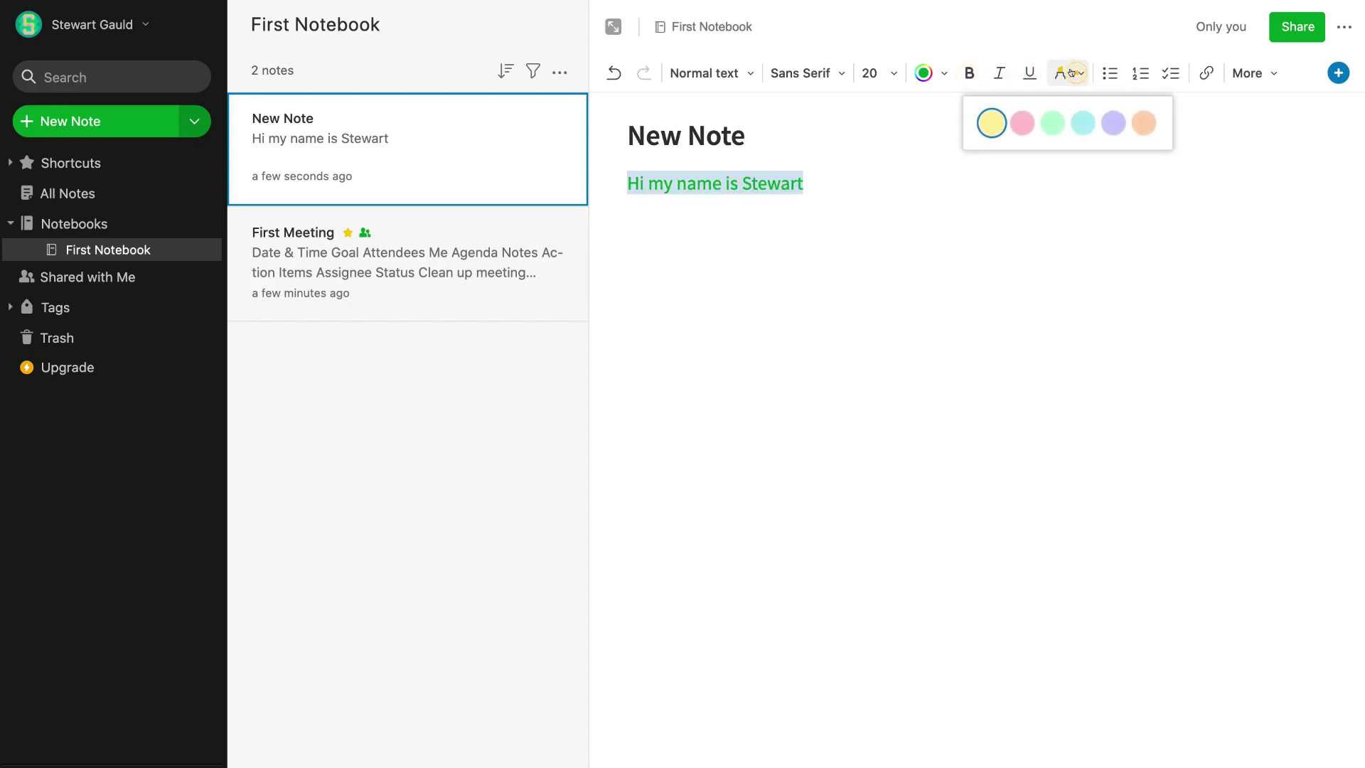
{"action": "left_click", "coordinate": [1052, 122]}
{"action": "left_click", "coordinate": [912, 233]}
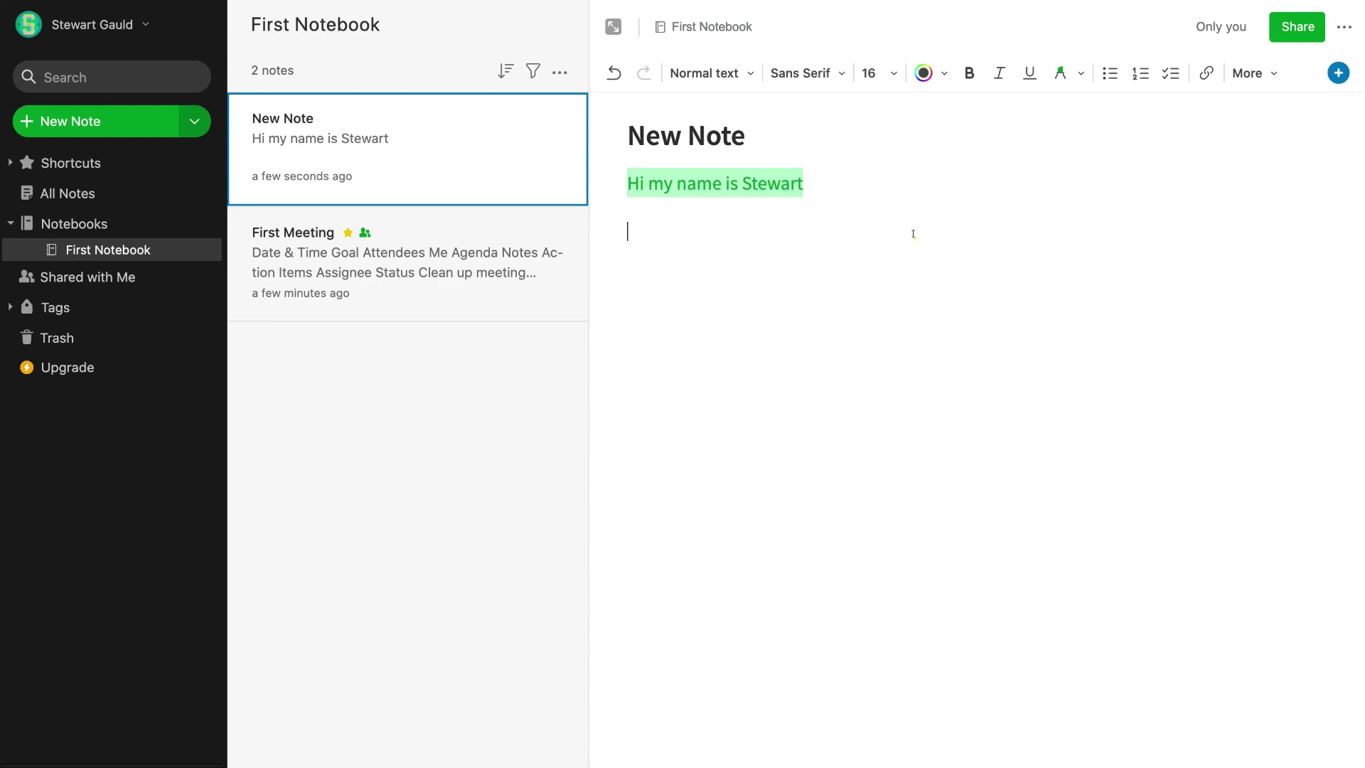
{"action": "triple_click", "coordinate": [791, 178]}
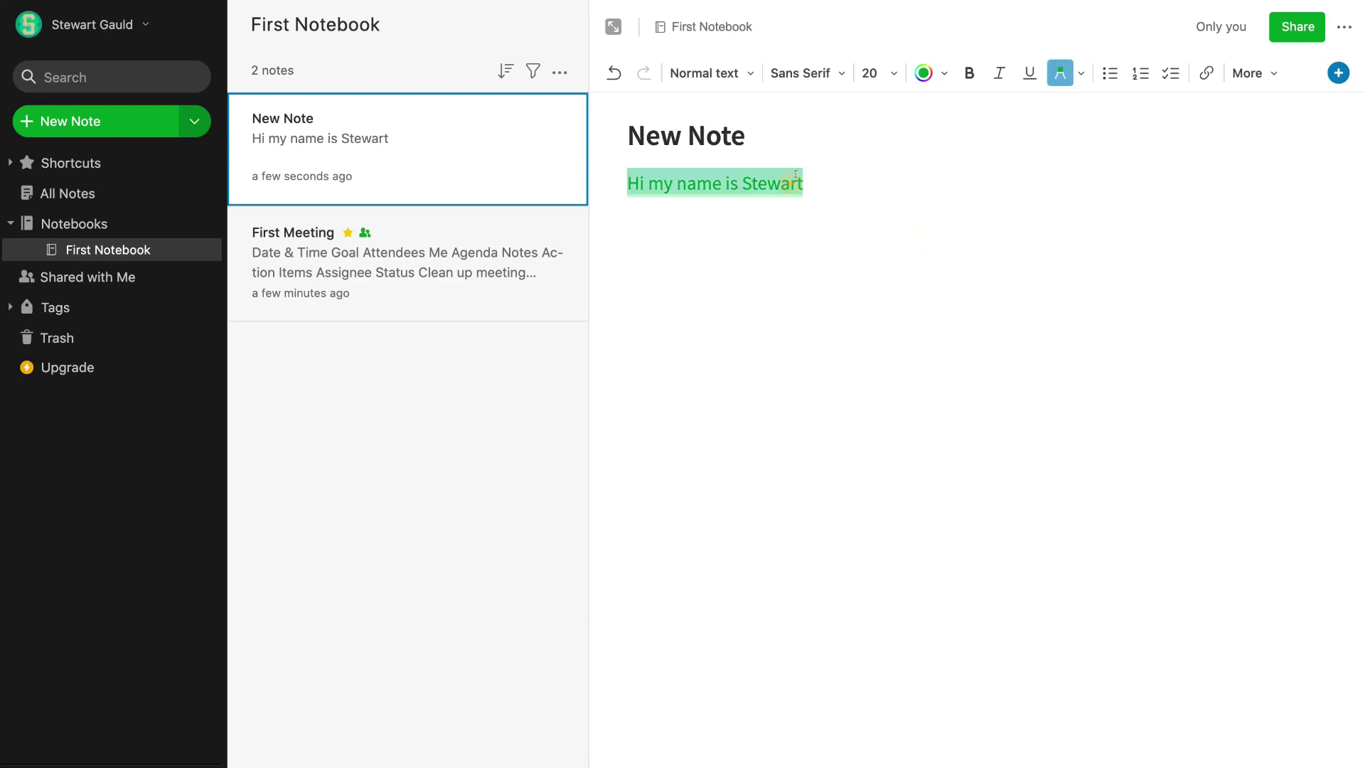
{"action": "left_click", "coordinate": [1060, 72]}
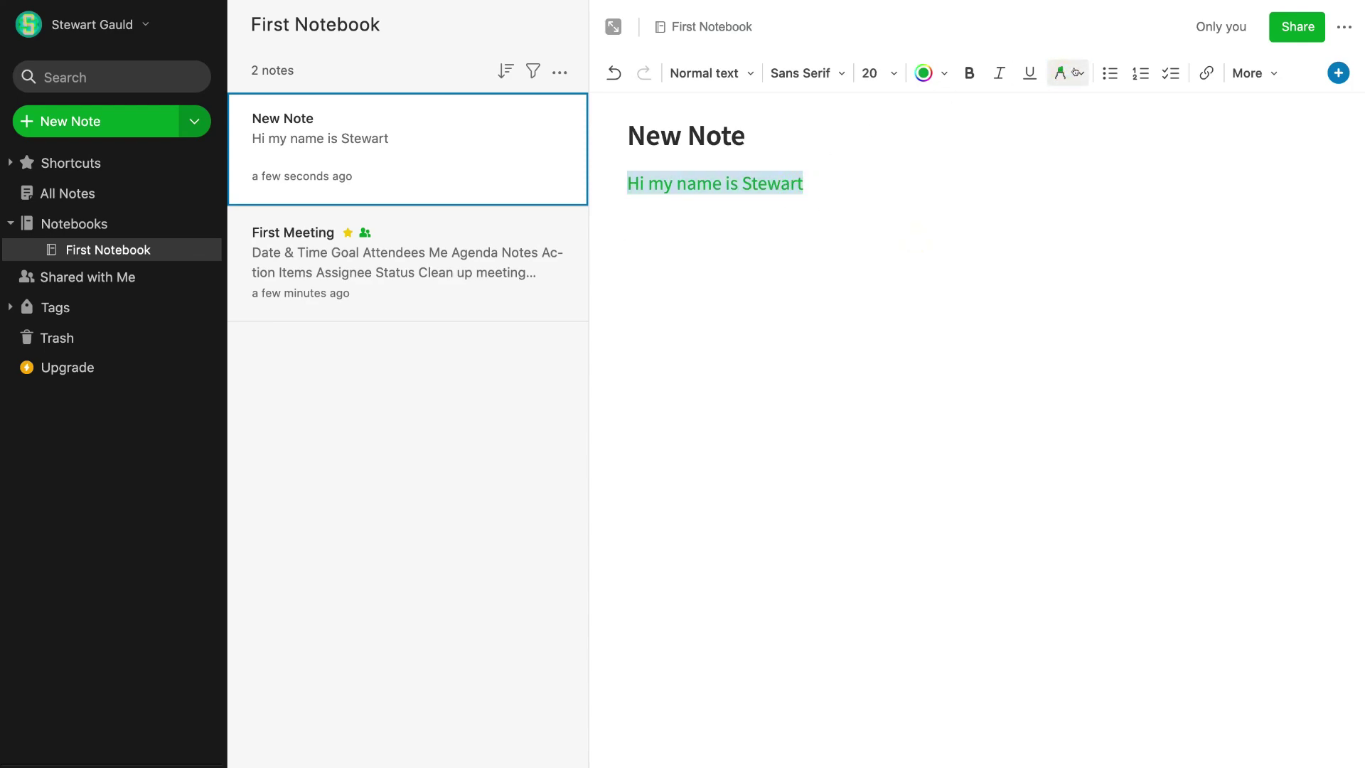
{"action": "left_click", "coordinate": [1076, 72]}
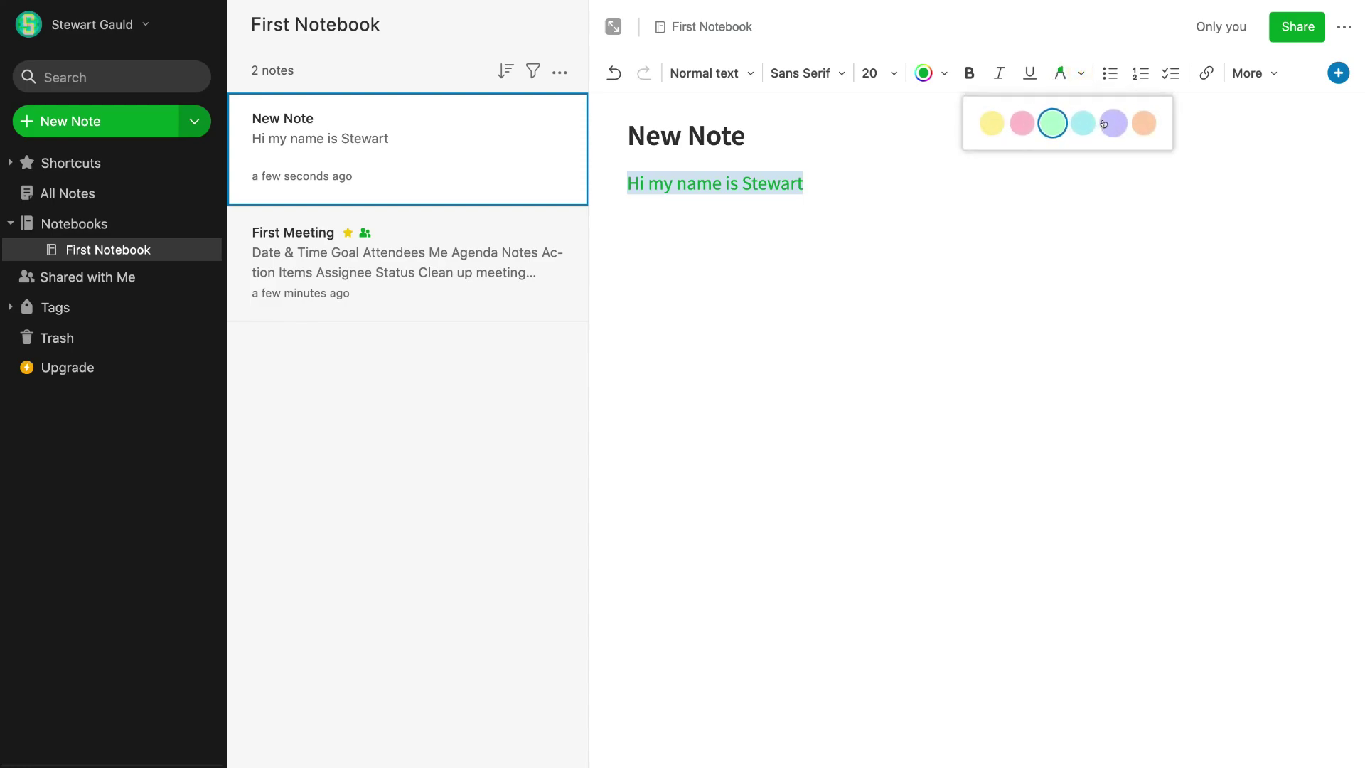
{"action": "left_click", "coordinate": [1027, 201]}
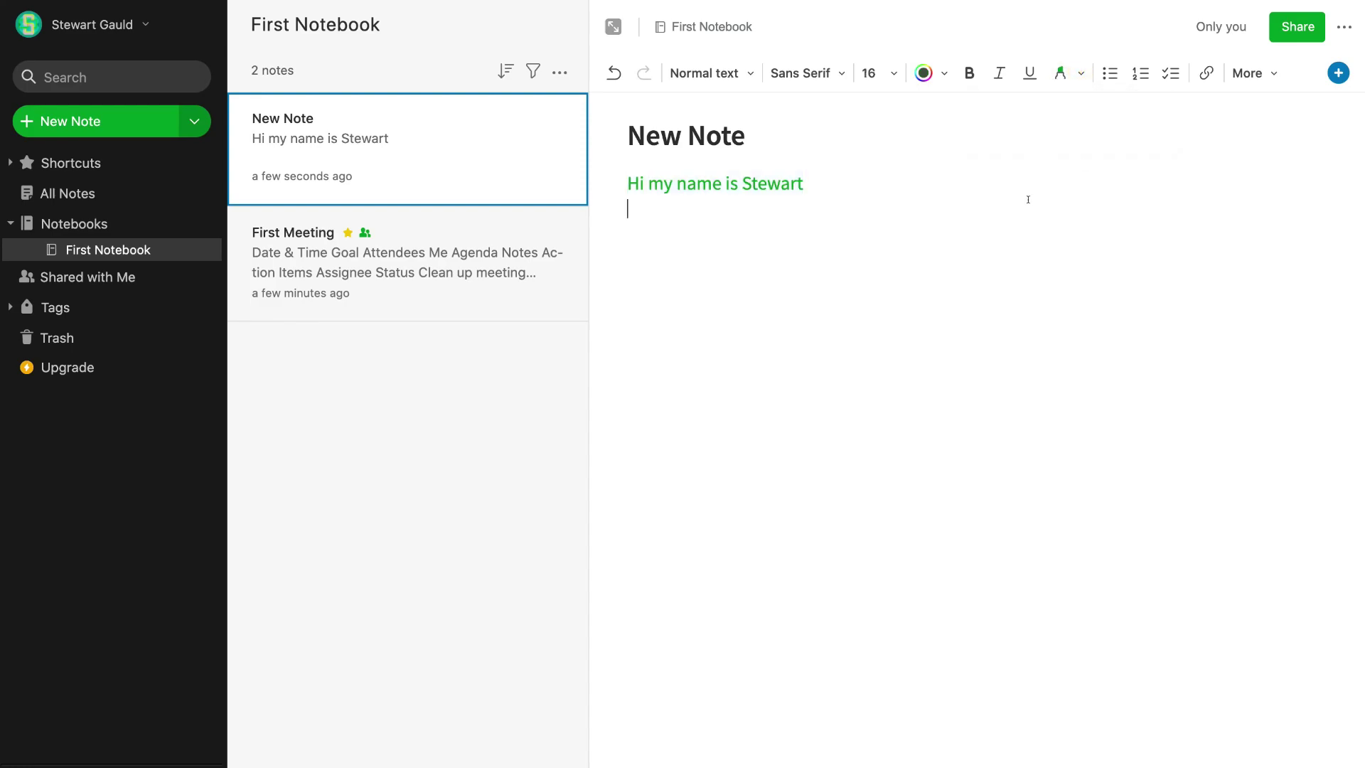
Step: Try the bulleted and numbered list formats on the introduction line, make it a checklist item, and tick and untick its checkbox
{"action": "triple_click", "coordinate": [757, 183]}
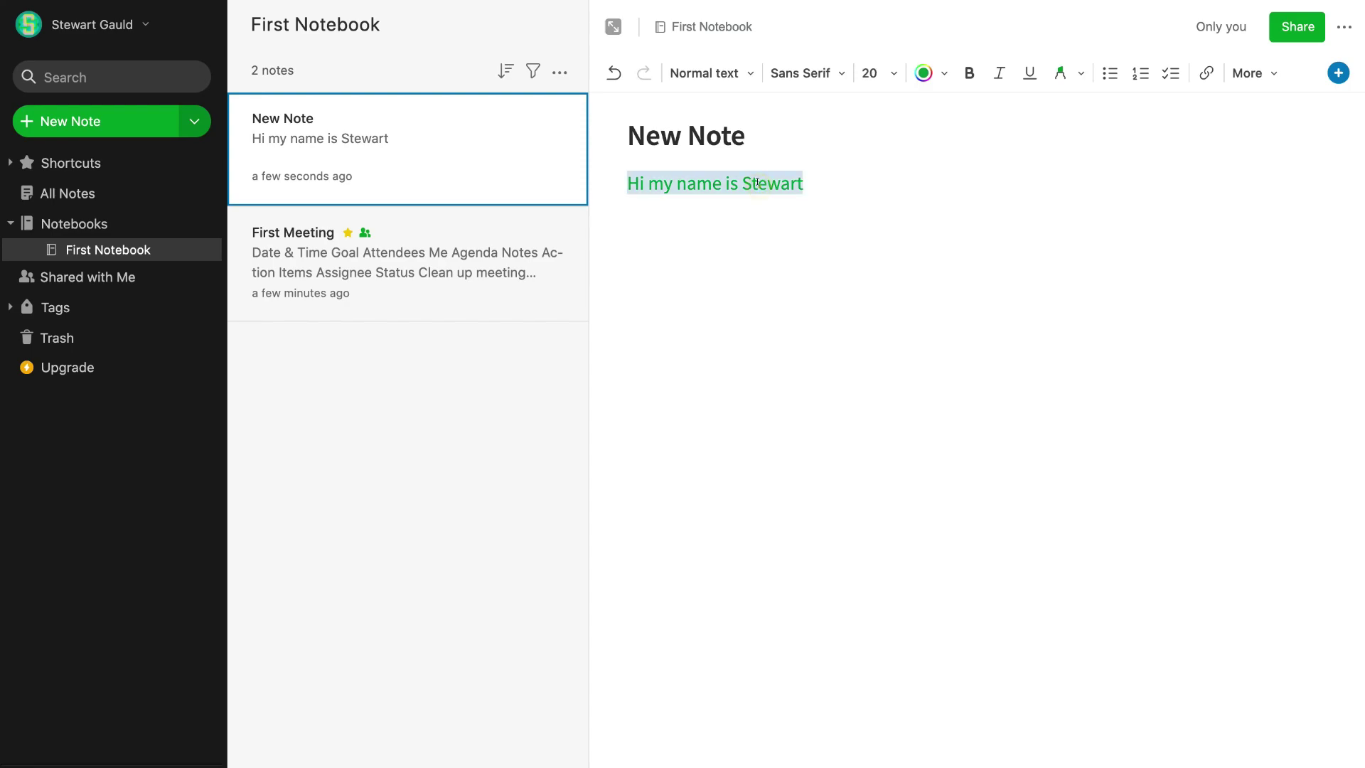
{"action": "left_click", "coordinate": [1105, 74]}
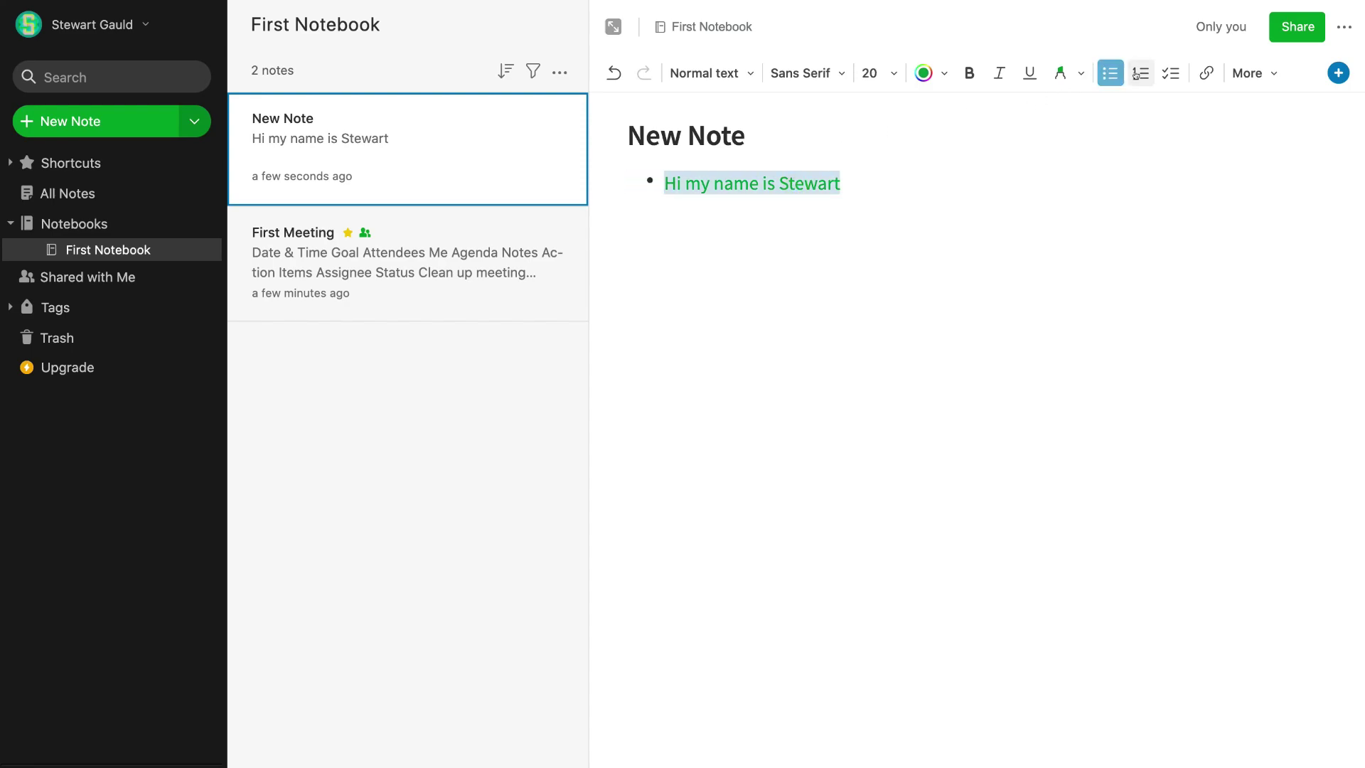
{"action": "left_click", "coordinate": [1136, 74]}
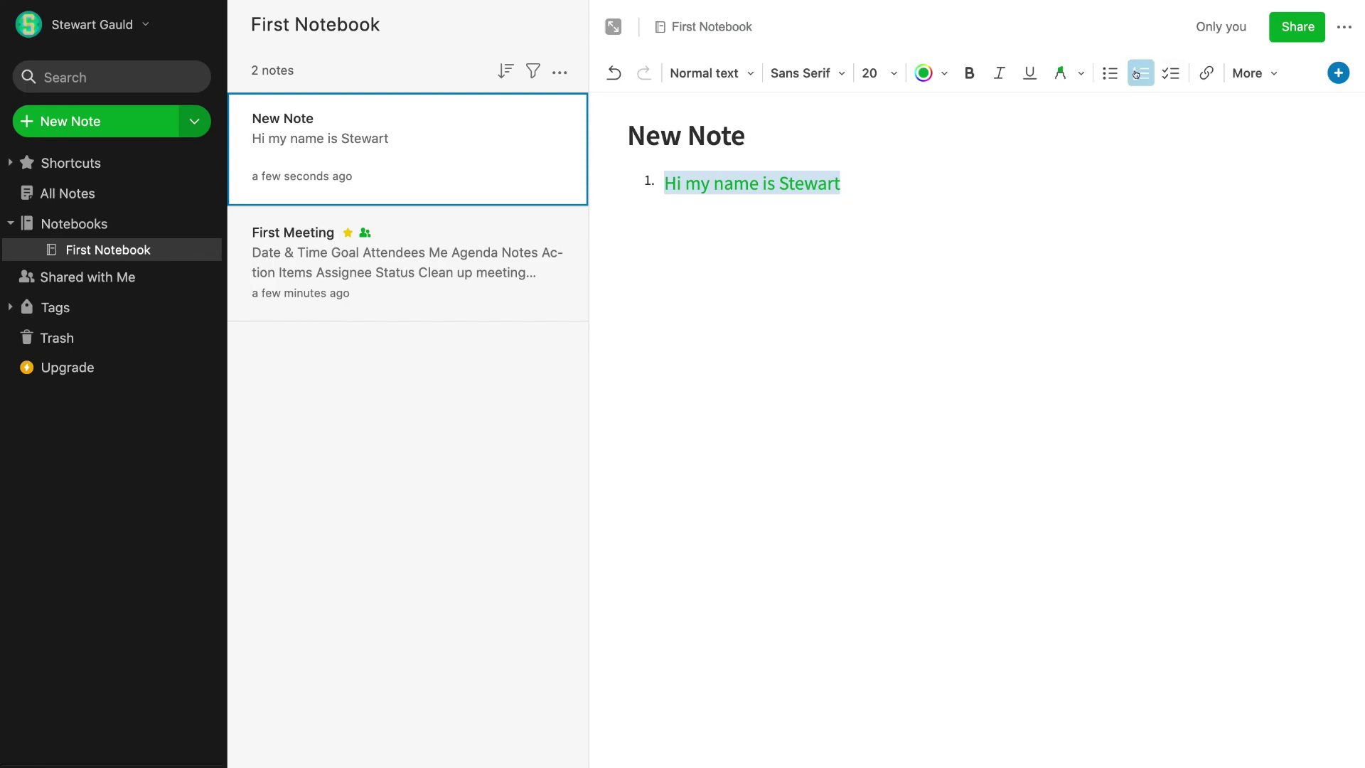
{"action": "left_click", "coordinate": [1161, 74]}
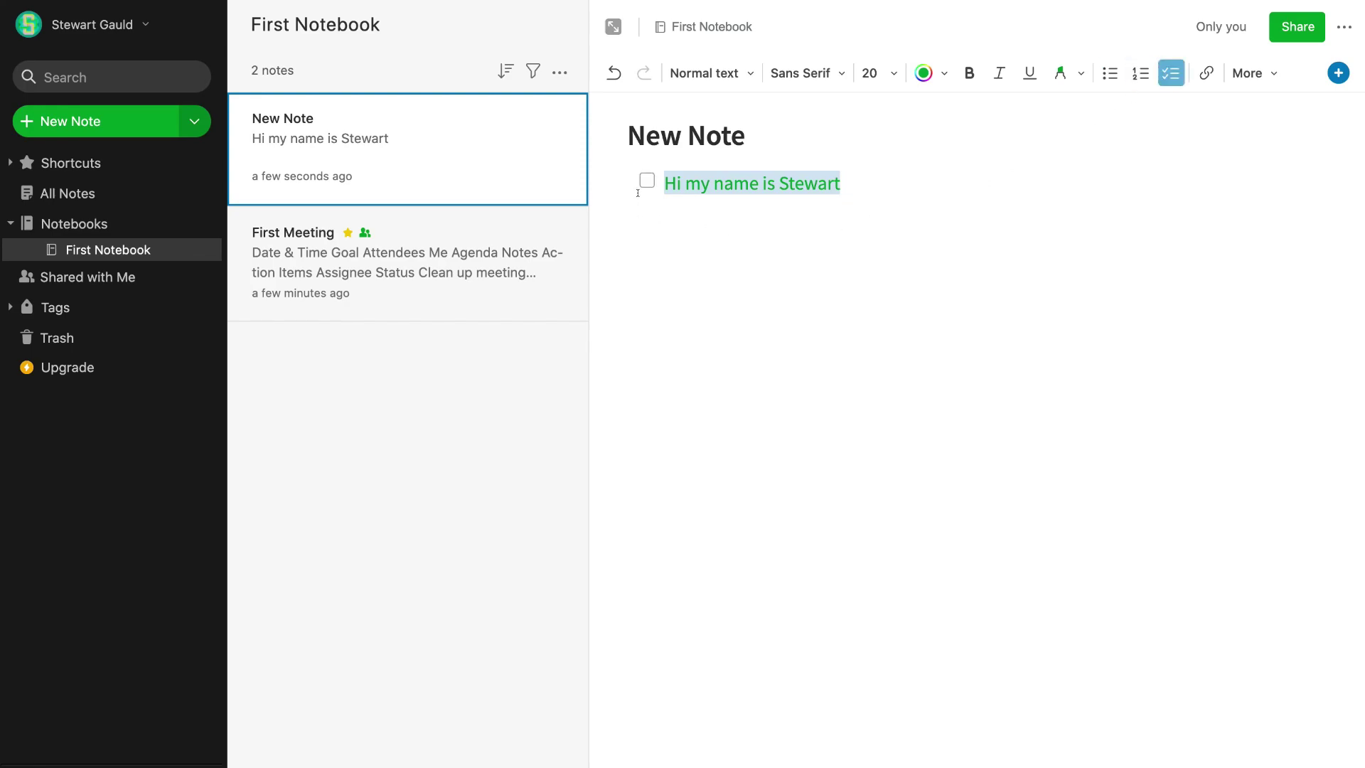
{"action": "left_click", "coordinate": [643, 182]}
{"action": "left_click", "coordinate": [644, 181]}
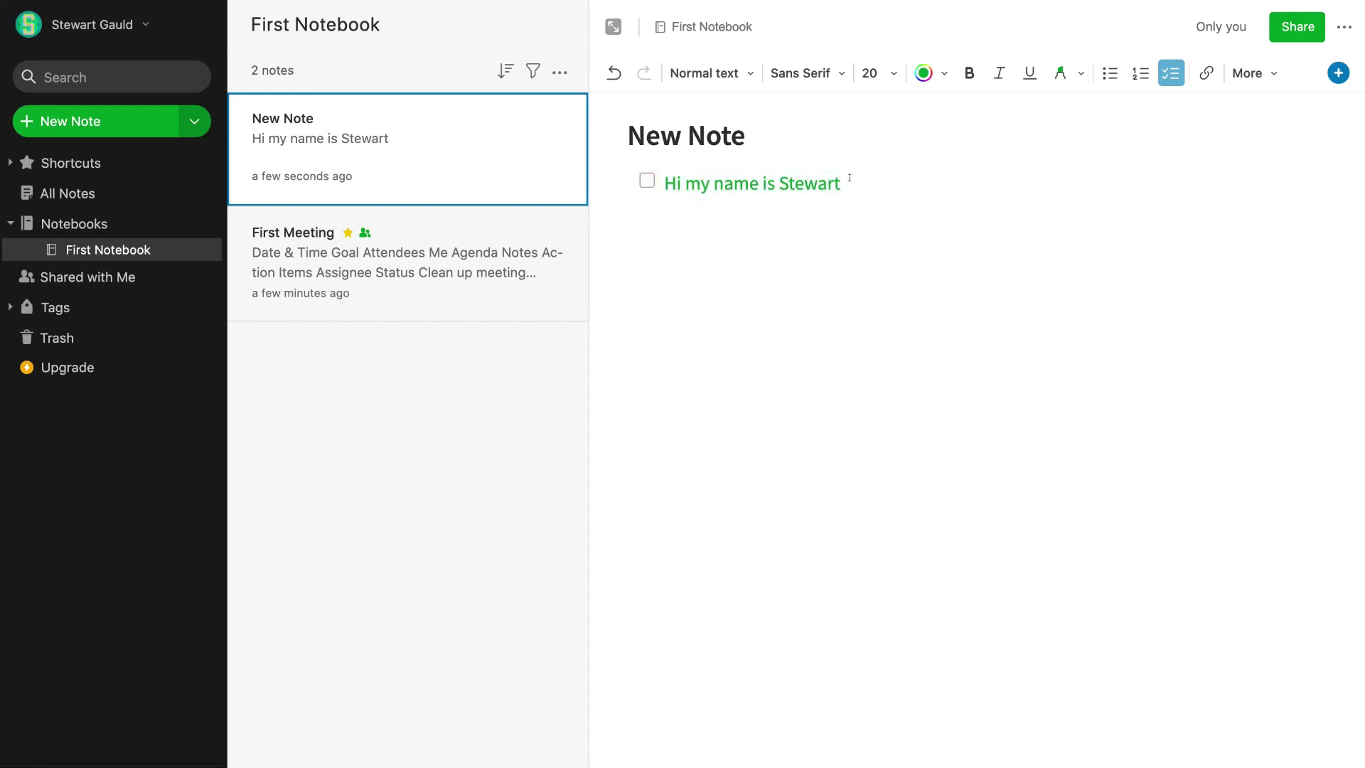
Step: Write "New Business ideas" below the checklist item and format it as a Medium header
{"action": "left_click", "coordinate": [684, 240]}
{"action": "type", "text": "New"}
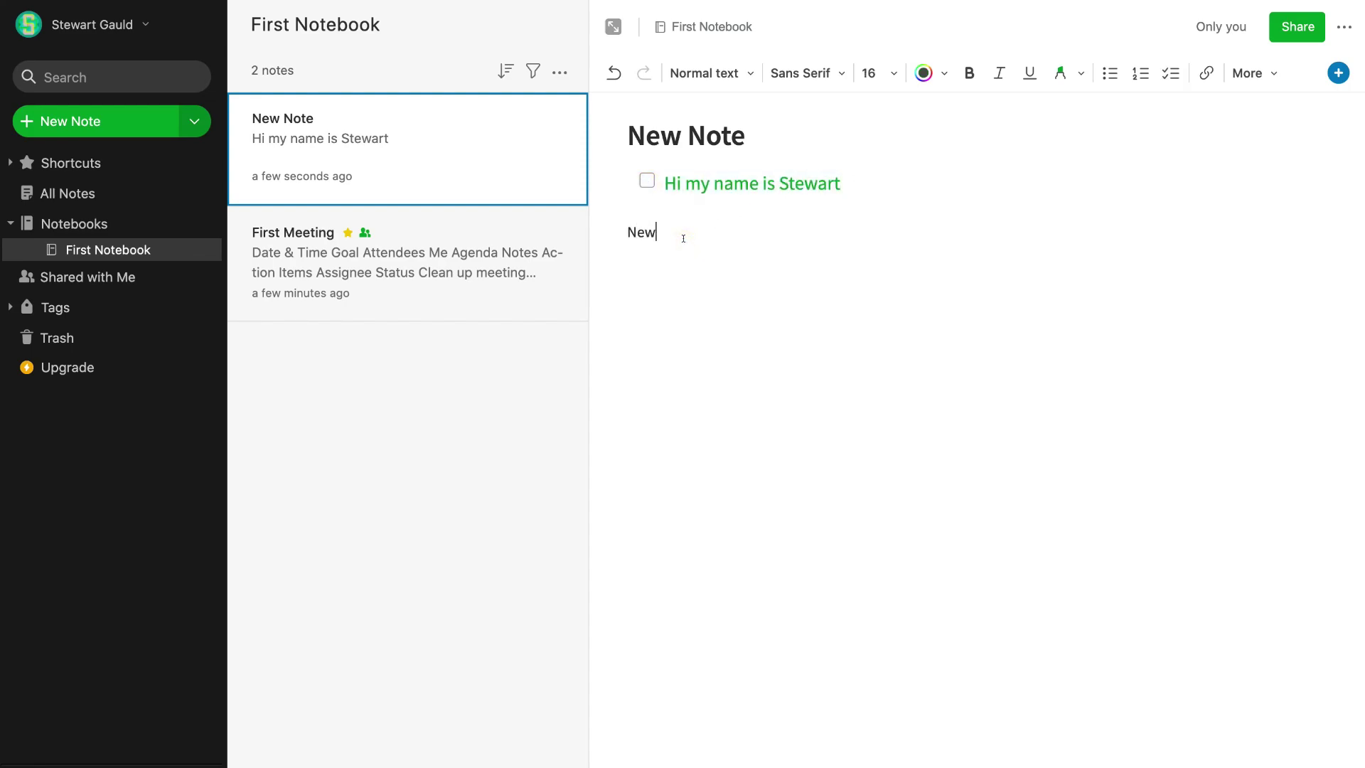
{"action": "type", "text": " Business ideas"}
{"action": "triple_click", "coordinate": [685, 235]}
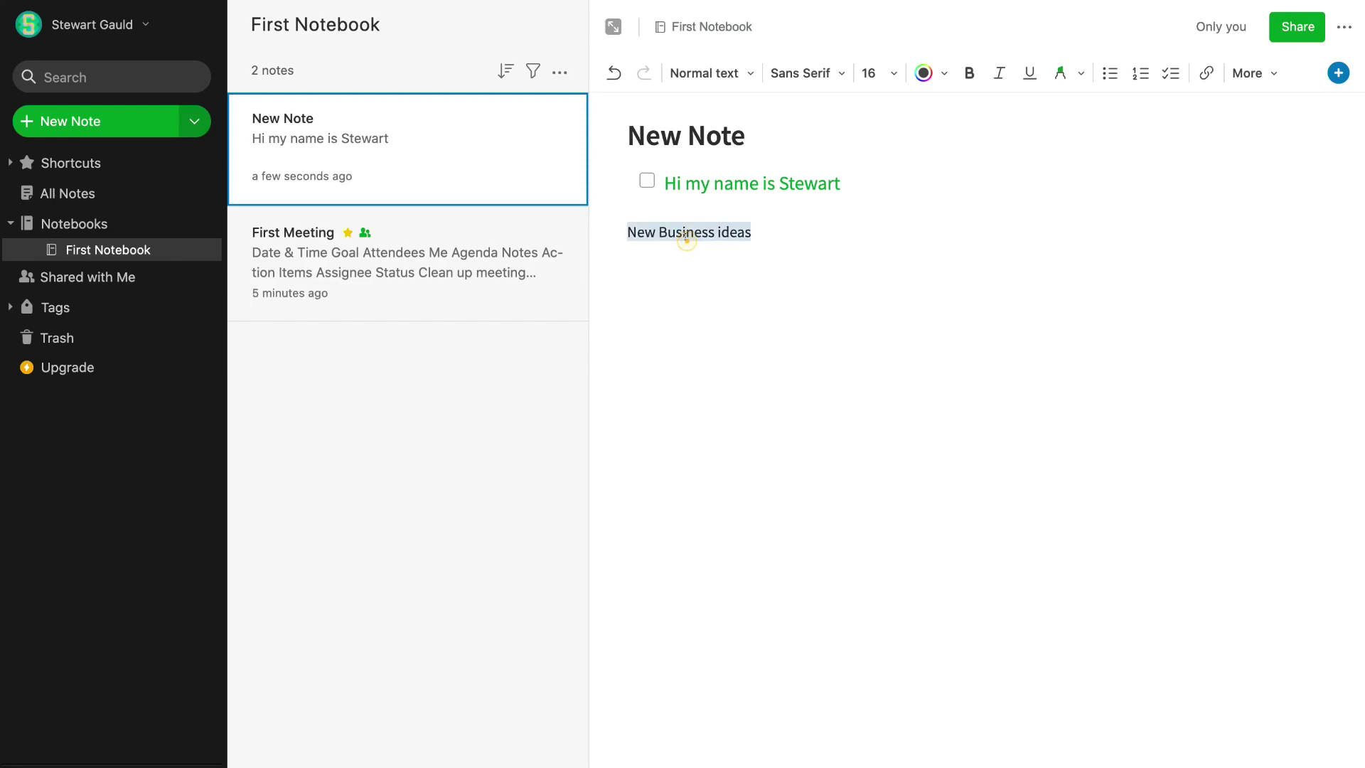
{"action": "left_click", "coordinate": [736, 73]}
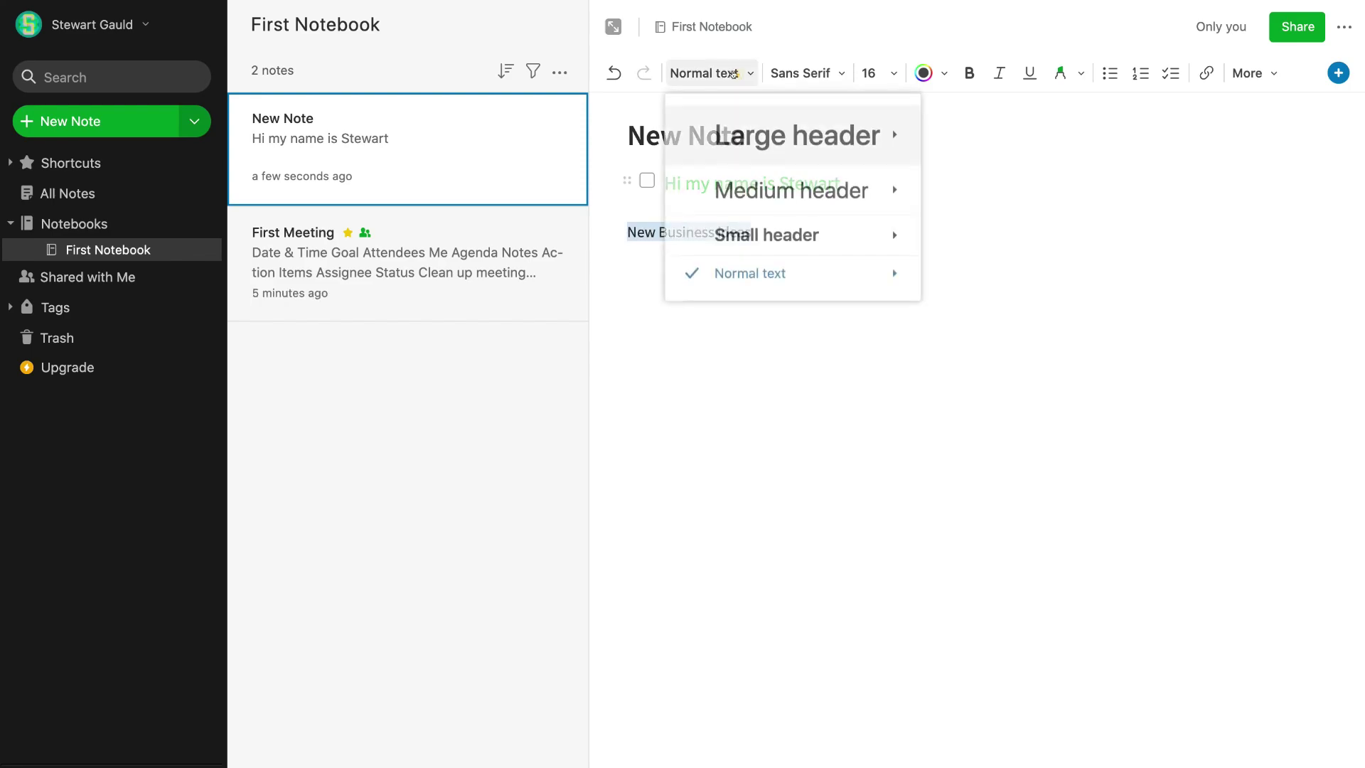
{"action": "left_click", "coordinate": [731, 197]}
Step: Under the New Business ideas header, write on separate lines Marketing business, Start a roofing company, Digital consultancy and Graphic design business
{"action": "left_click", "coordinate": [766, 309]}
{"action": "key", "text": "Return"}
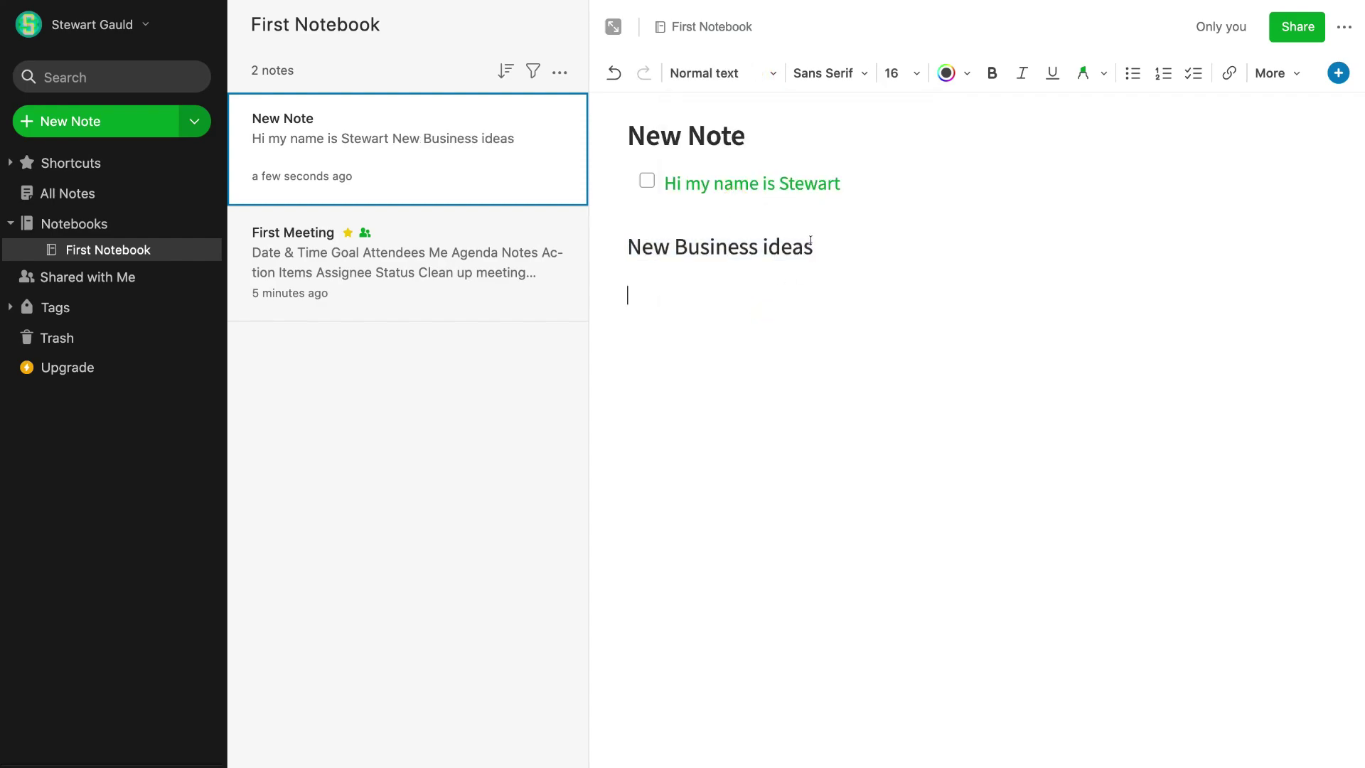
{"action": "type", "text": "Marketing business Start a roofing company Digital consultancy Graphic design business"}
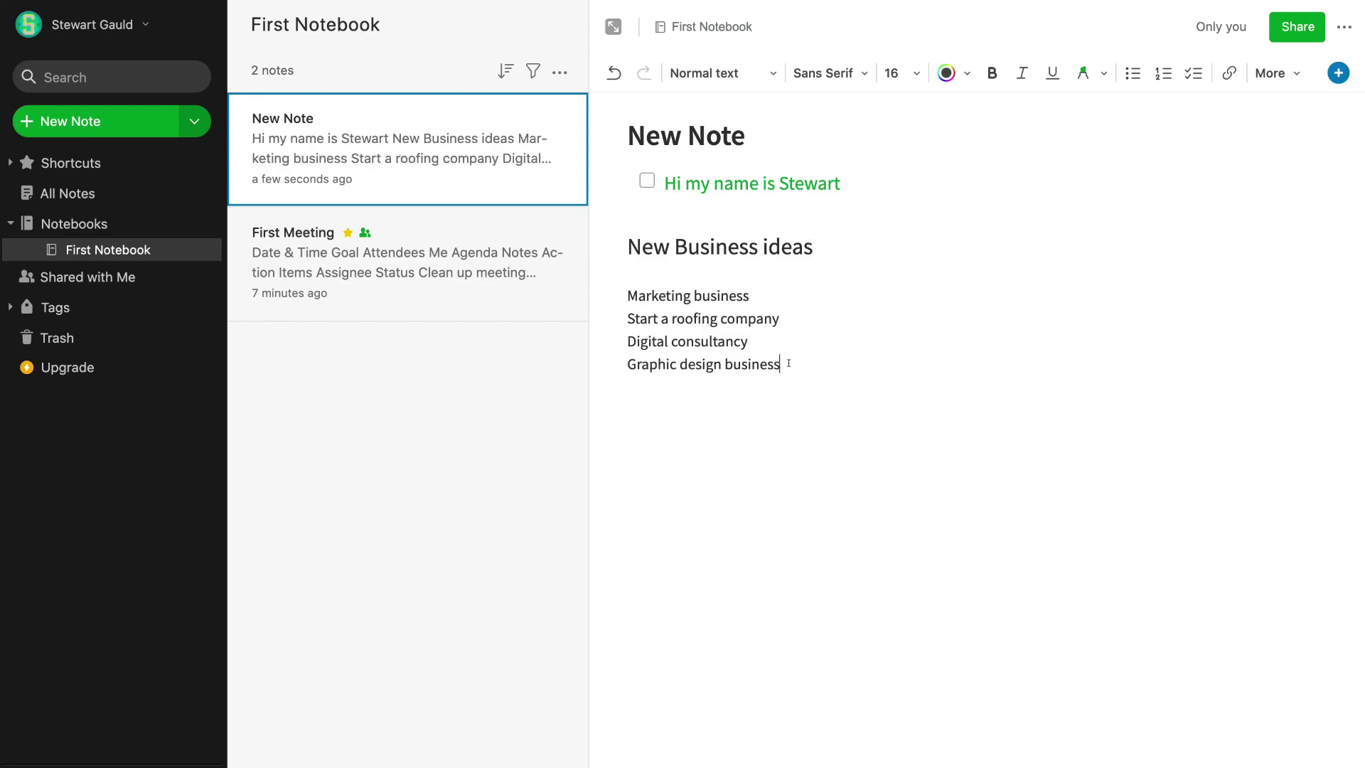
Step: Turn the four business ideas into a bulleted list, and undo and redo the bullets
{"action": "left_click_drag", "start_coordinate": [782, 364], "coordinate": [622, 296]}
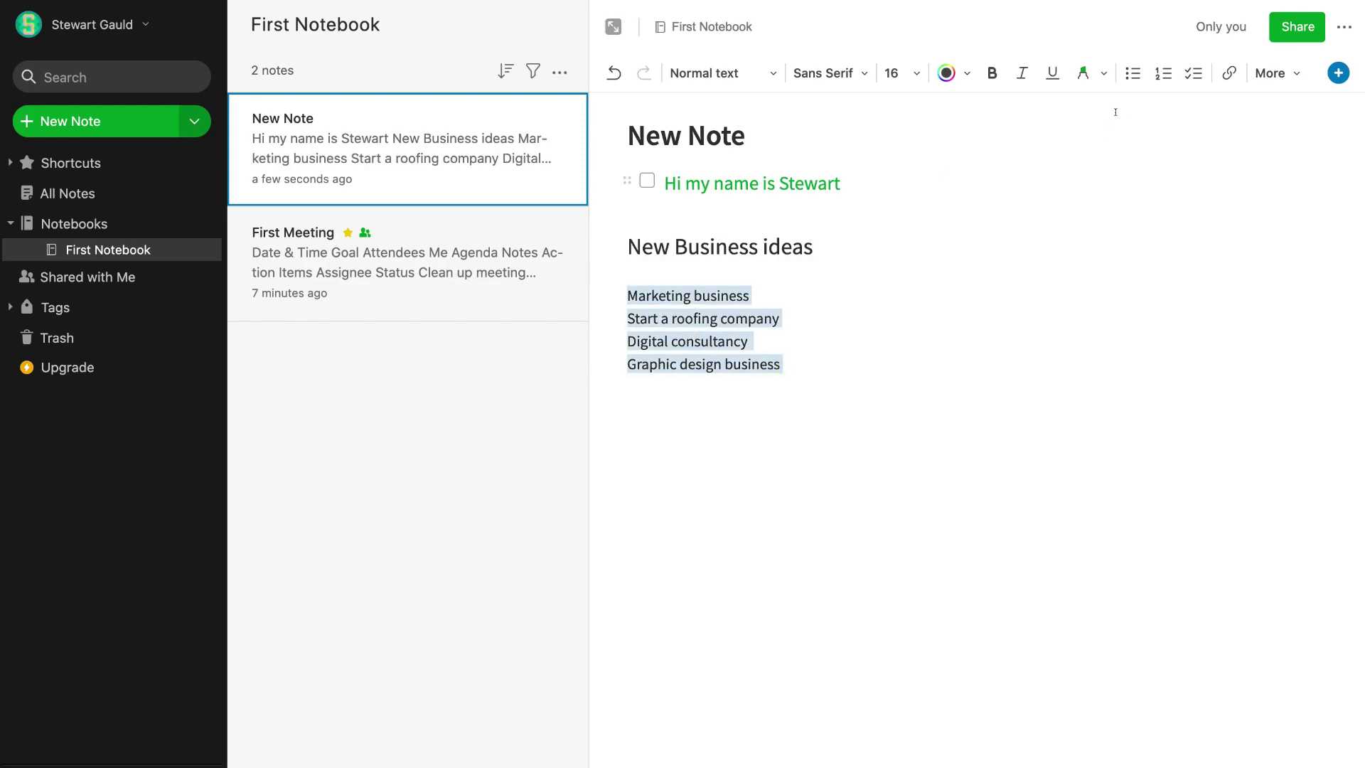
{"action": "left_click", "coordinate": [1133, 73]}
{"action": "left_click", "coordinate": [938, 400]}
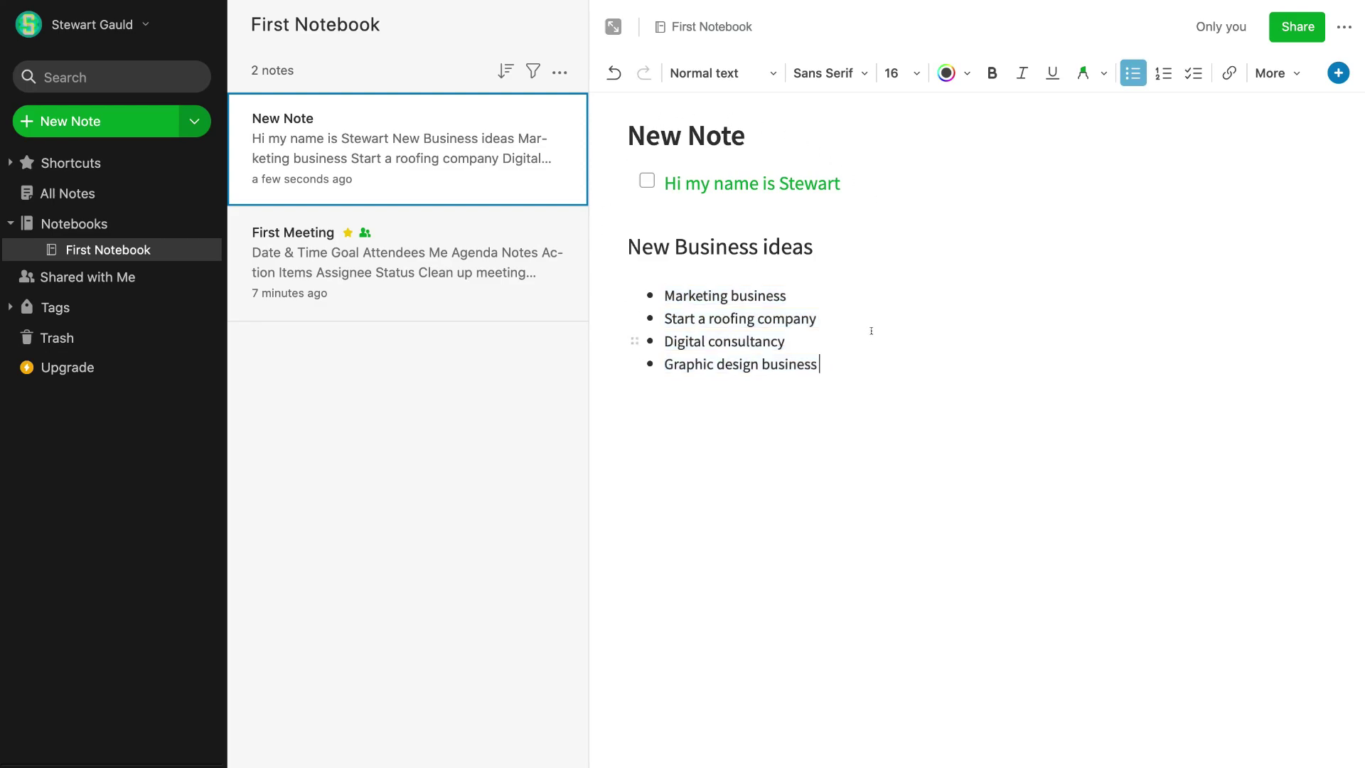
{"action": "left_click", "coordinate": [610, 74]}
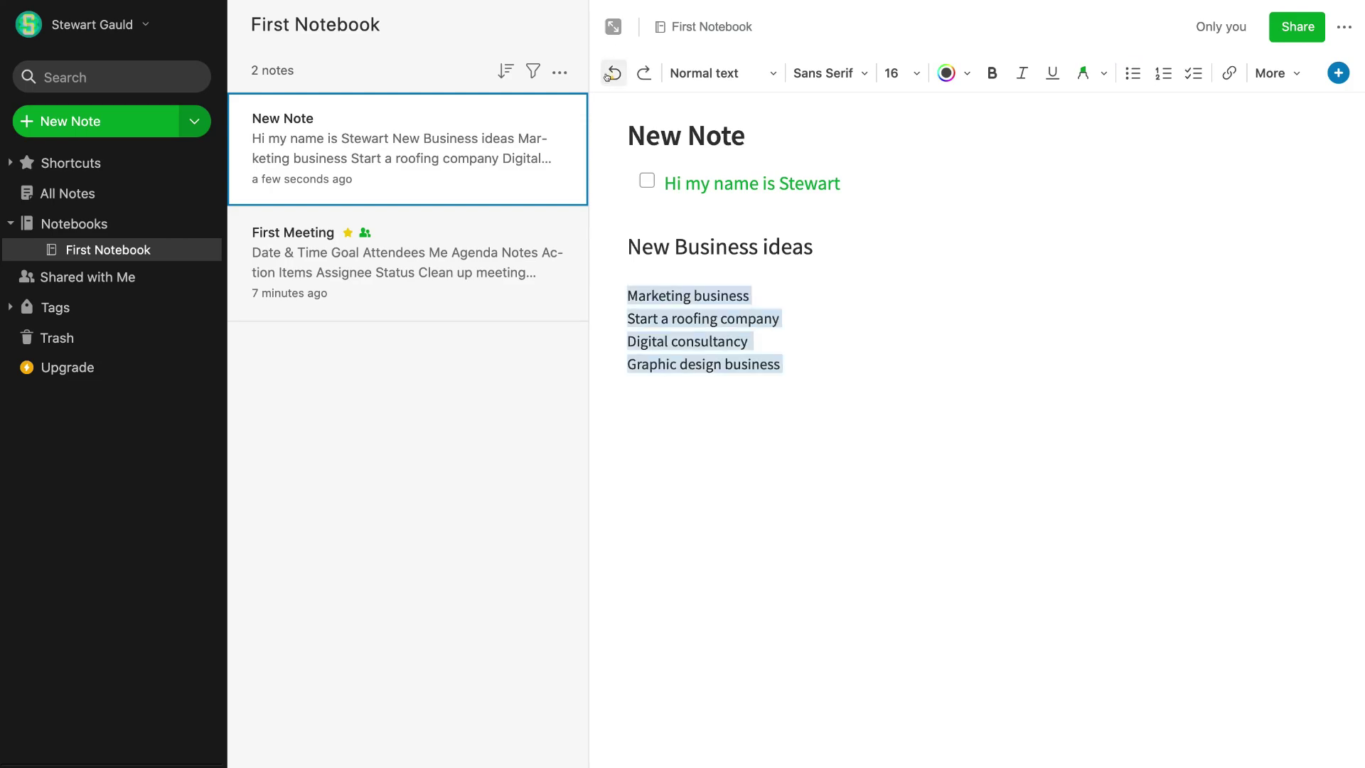
{"action": "left_click", "coordinate": [639, 74]}
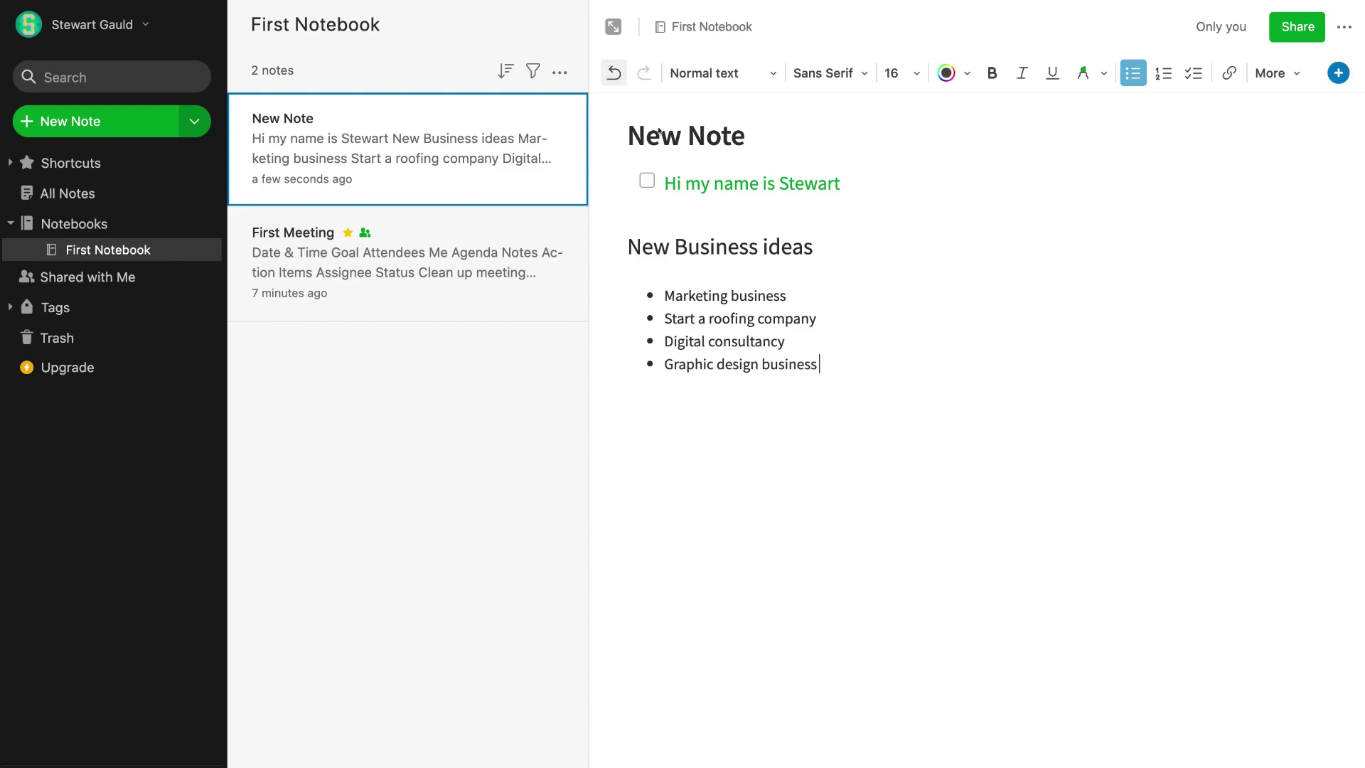
Step: Link the Marketing business bullet to ads.google.com
{"action": "left_click", "coordinate": [814, 246]}
{"action": "left_click", "coordinate": [786, 295]}
{"action": "left_click_drag", "start_coordinate": [786, 295], "coordinate": [665, 296]}
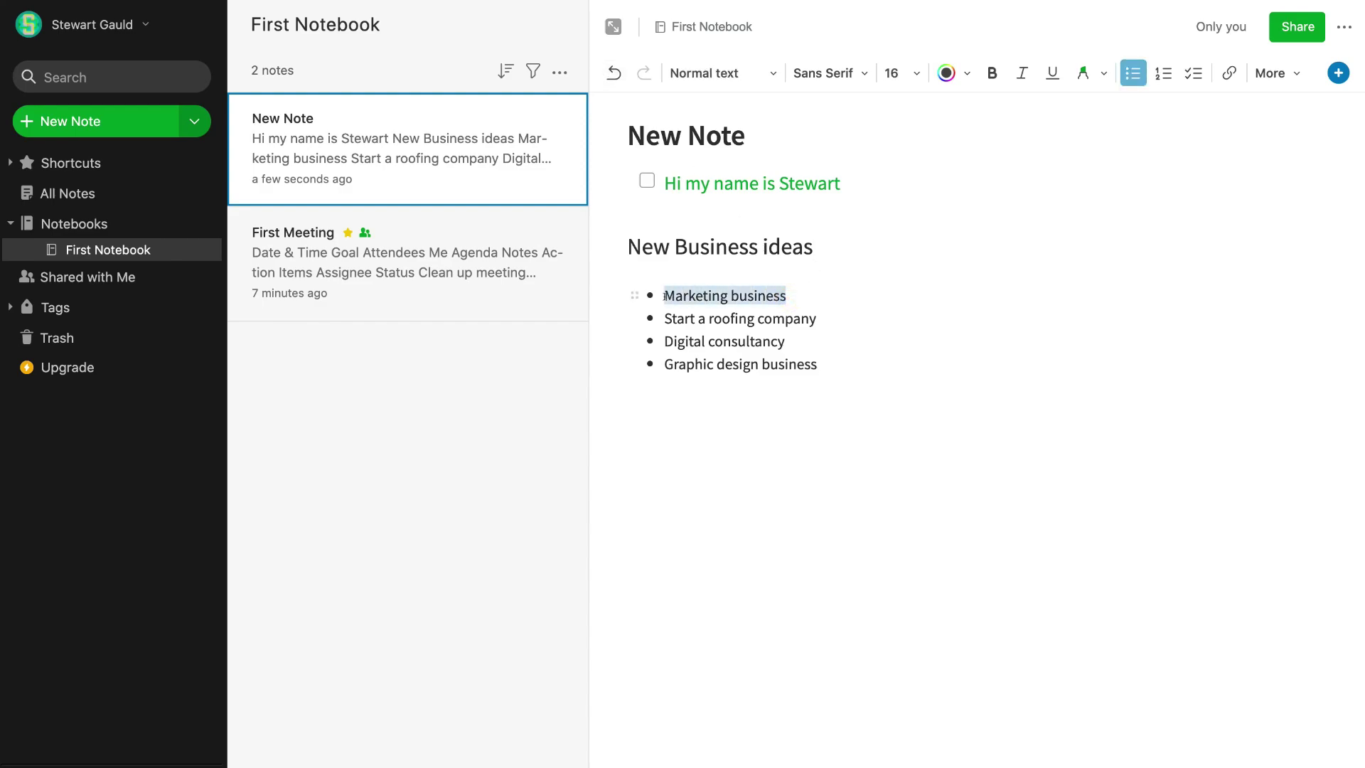
{"action": "left_click", "coordinate": [1225, 74]}
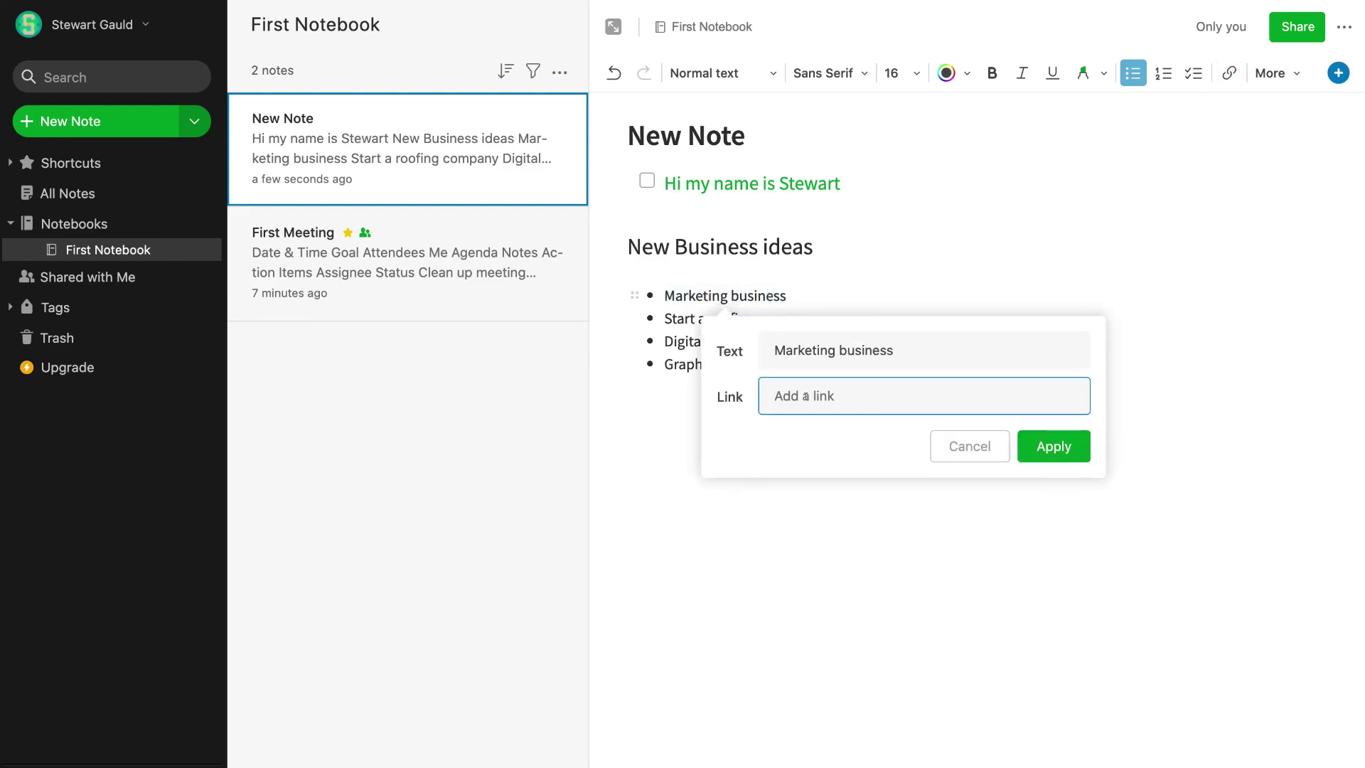
{"action": "type", "text": "ads.google.com"}
{"action": "left_click", "coordinate": [1048, 445]}
{"action": "left_click", "coordinate": [1048, 445]}
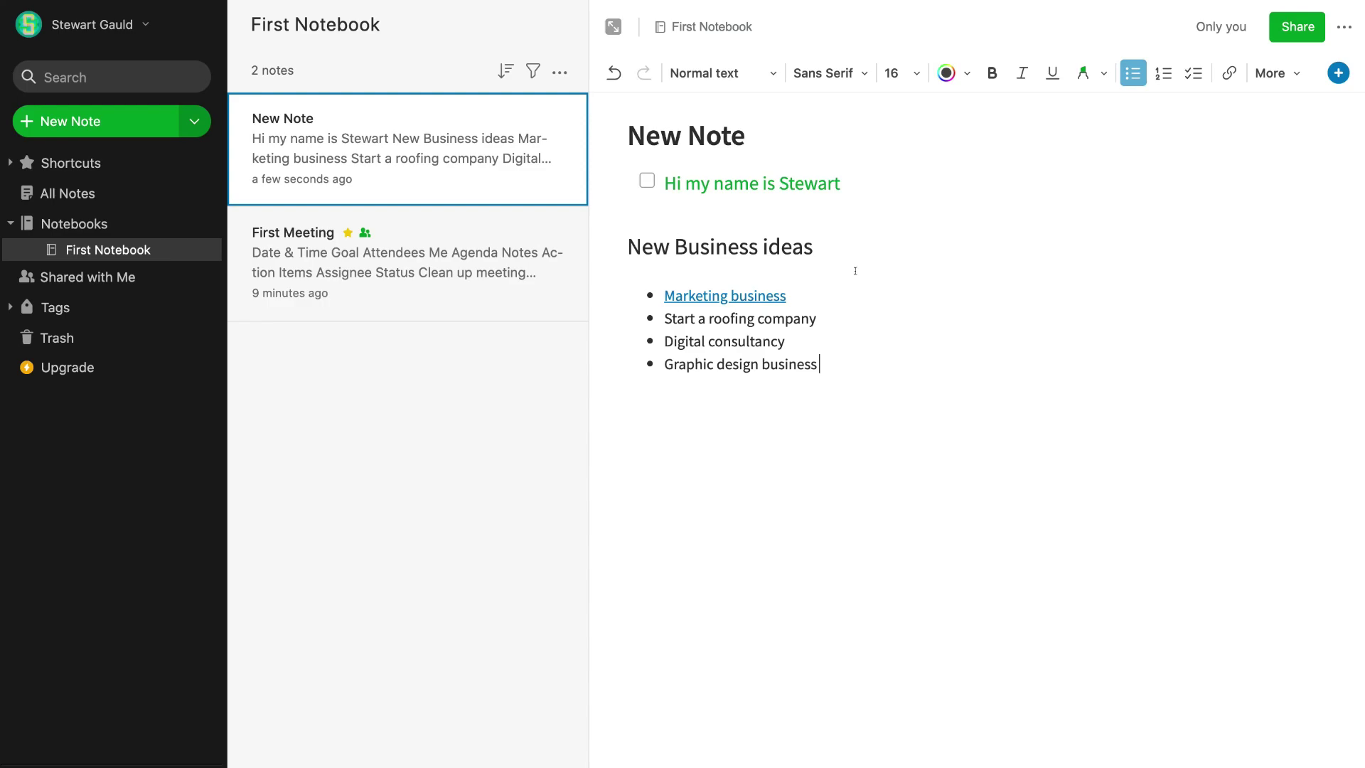
Step: Insert a two-by-two table under the New Business ideas header and add a blank line between the header and the table
{"action": "left_click", "coordinate": [1287, 74]}
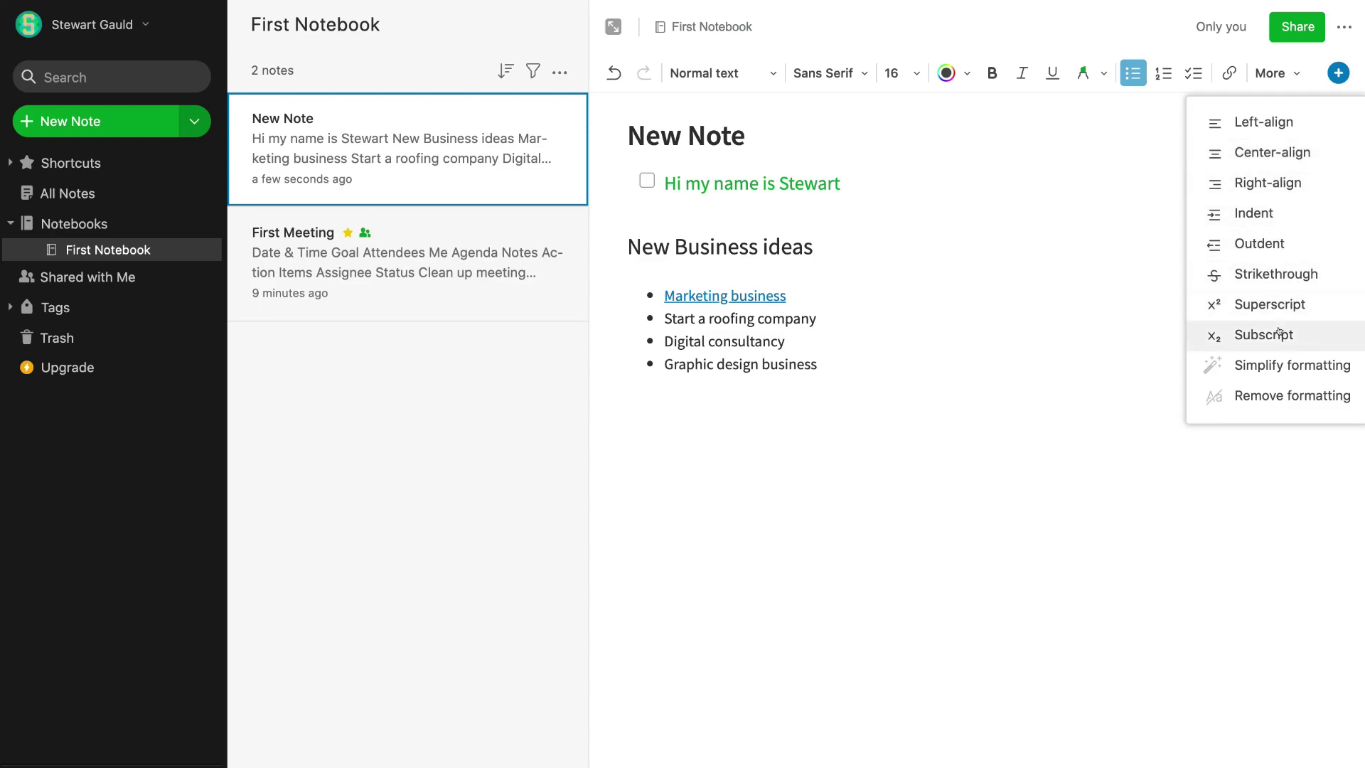
{"action": "left_click", "coordinate": [1169, 245]}
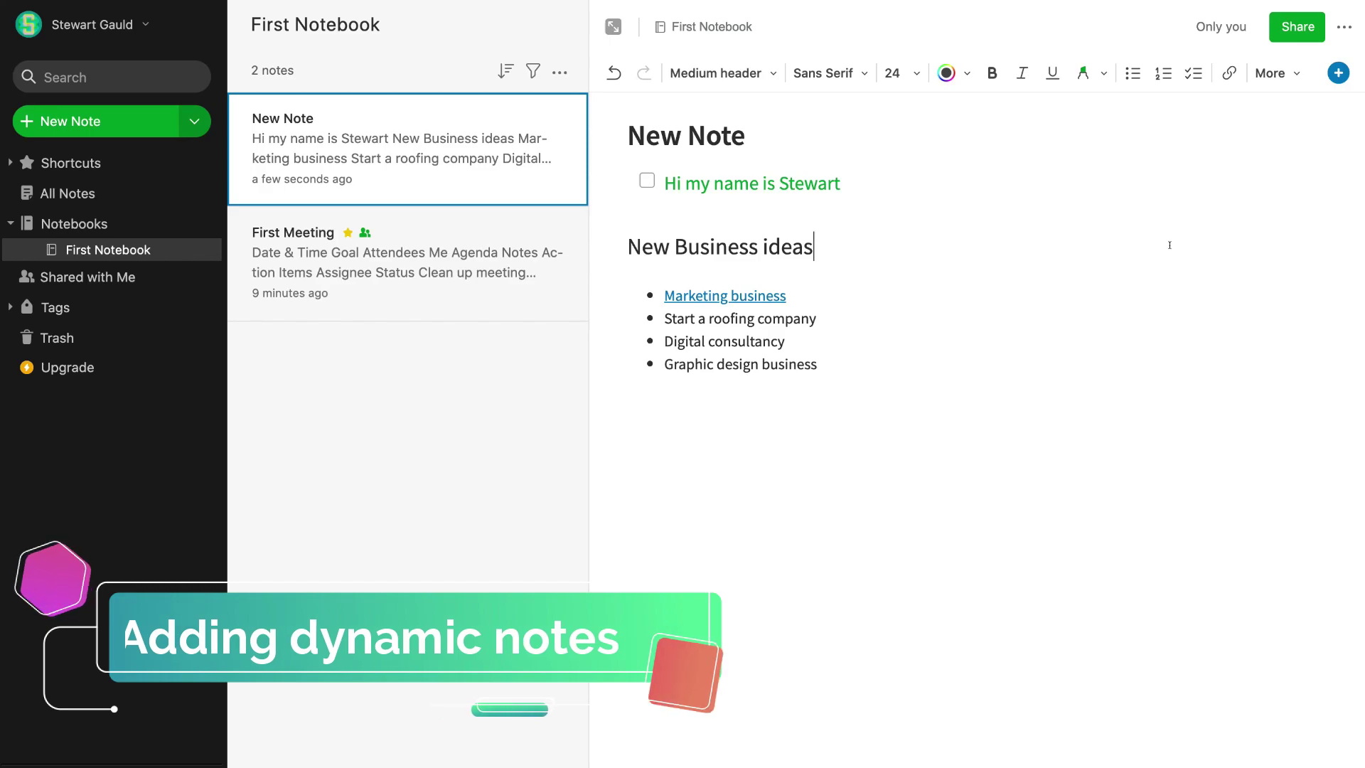
{"action": "left_click", "coordinate": [1333, 71]}
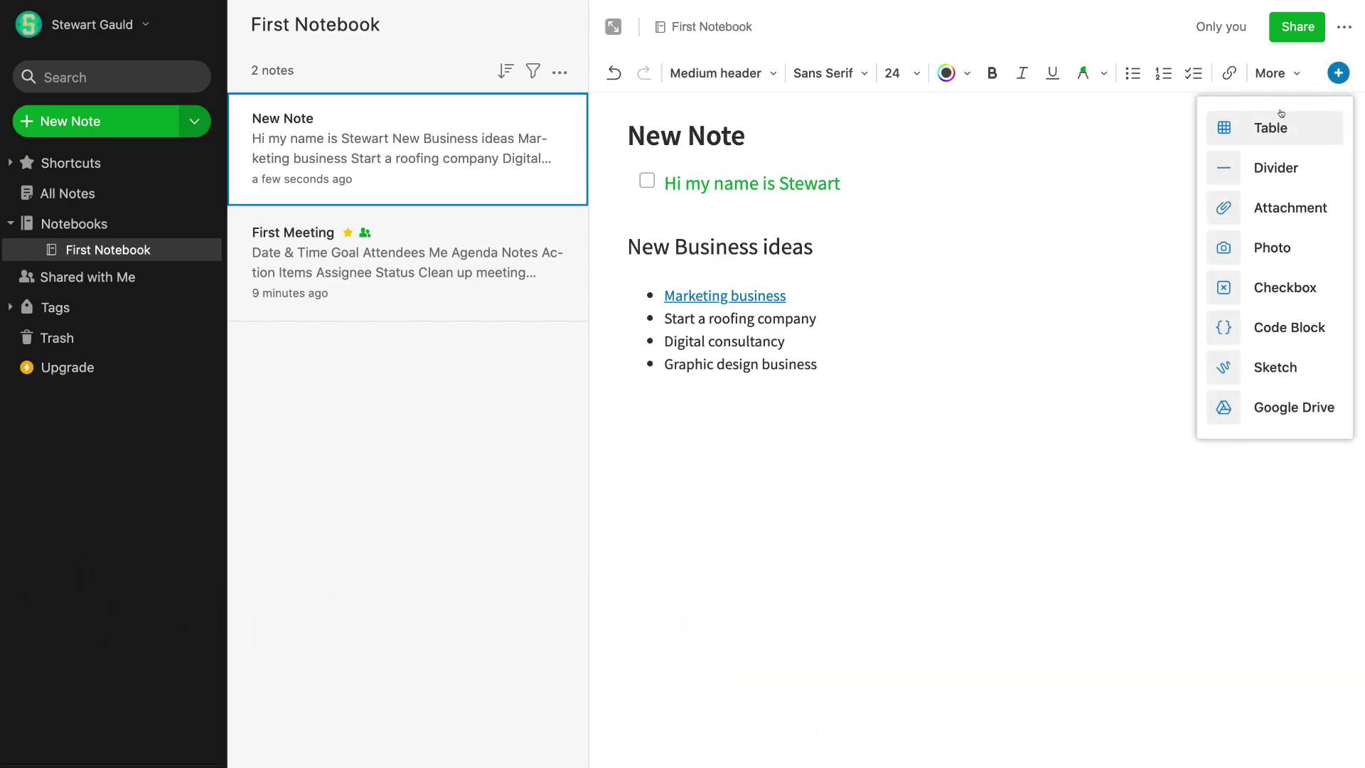
{"action": "left_click", "coordinate": [1279, 139]}
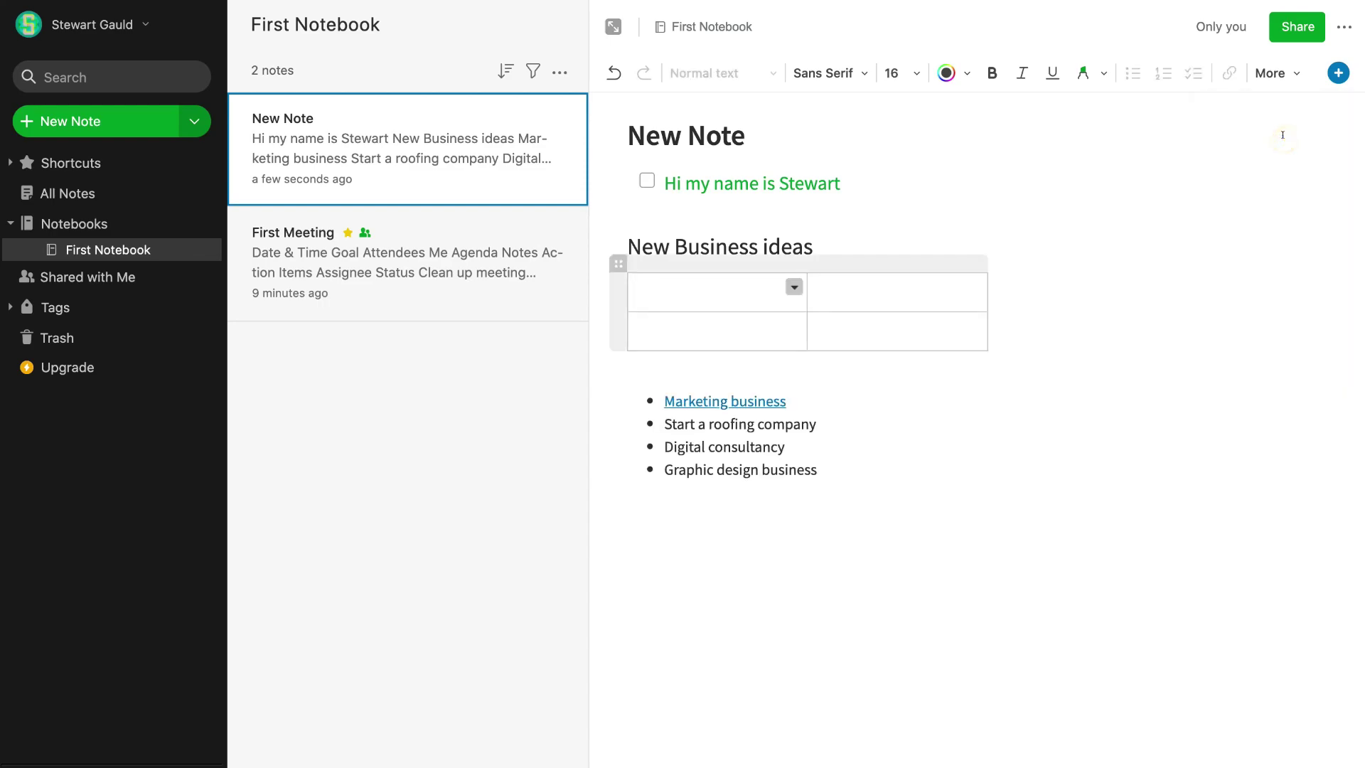
{"action": "left_click", "coordinate": [826, 242]}
{"action": "key", "text": "Return"}
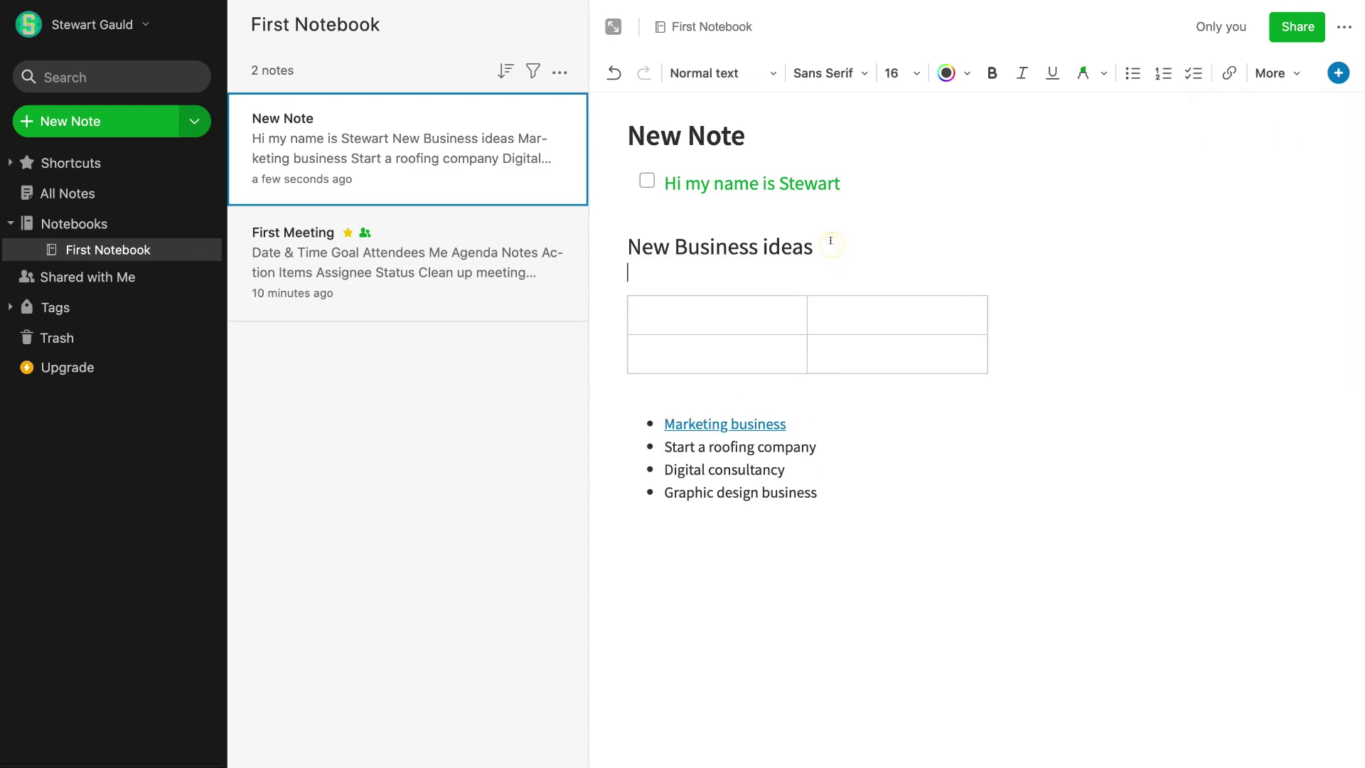
Step: Insert a divider below the bulleted list of business ideas
{"action": "left_click", "coordinate": [829, 517]}
{"action": "left_click", "coordinate": [1338, 73]}
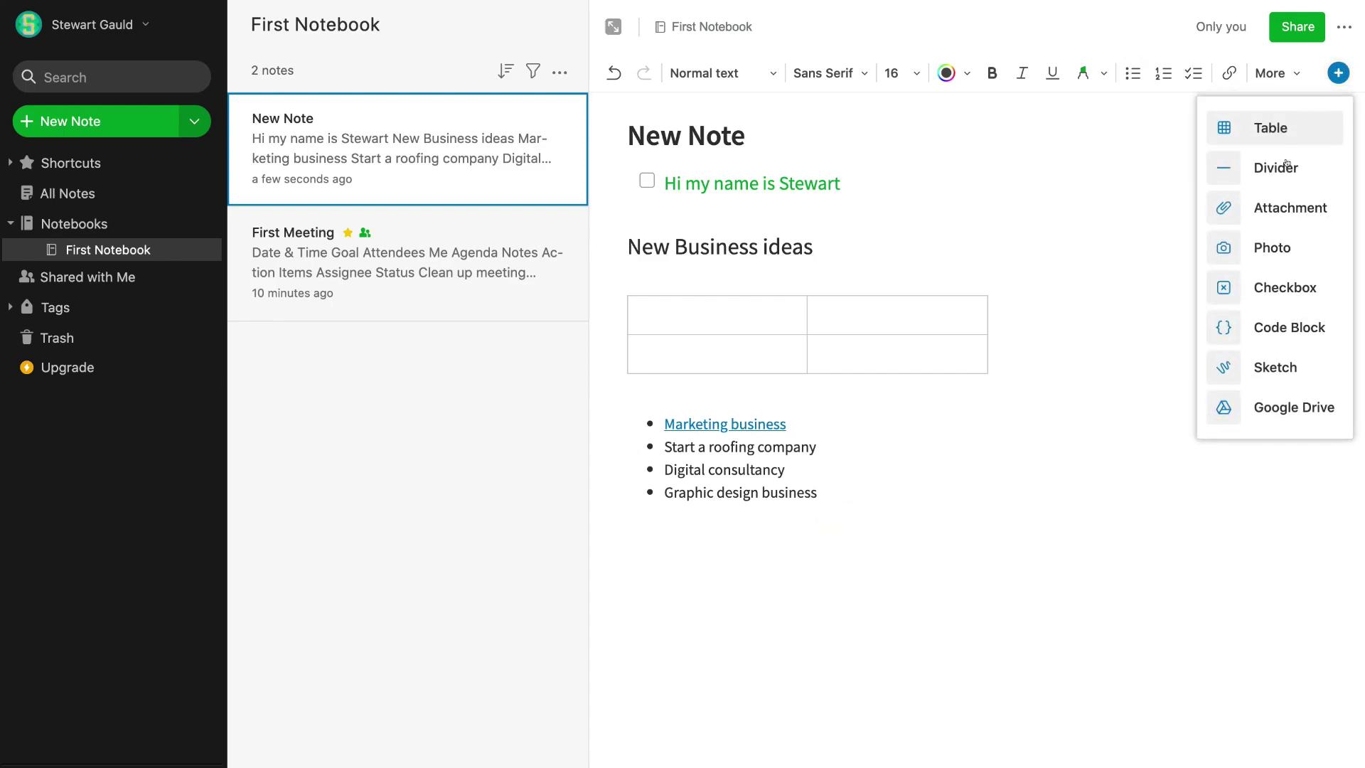
{"action": "left_click", "coordinate": [1276, 167]}
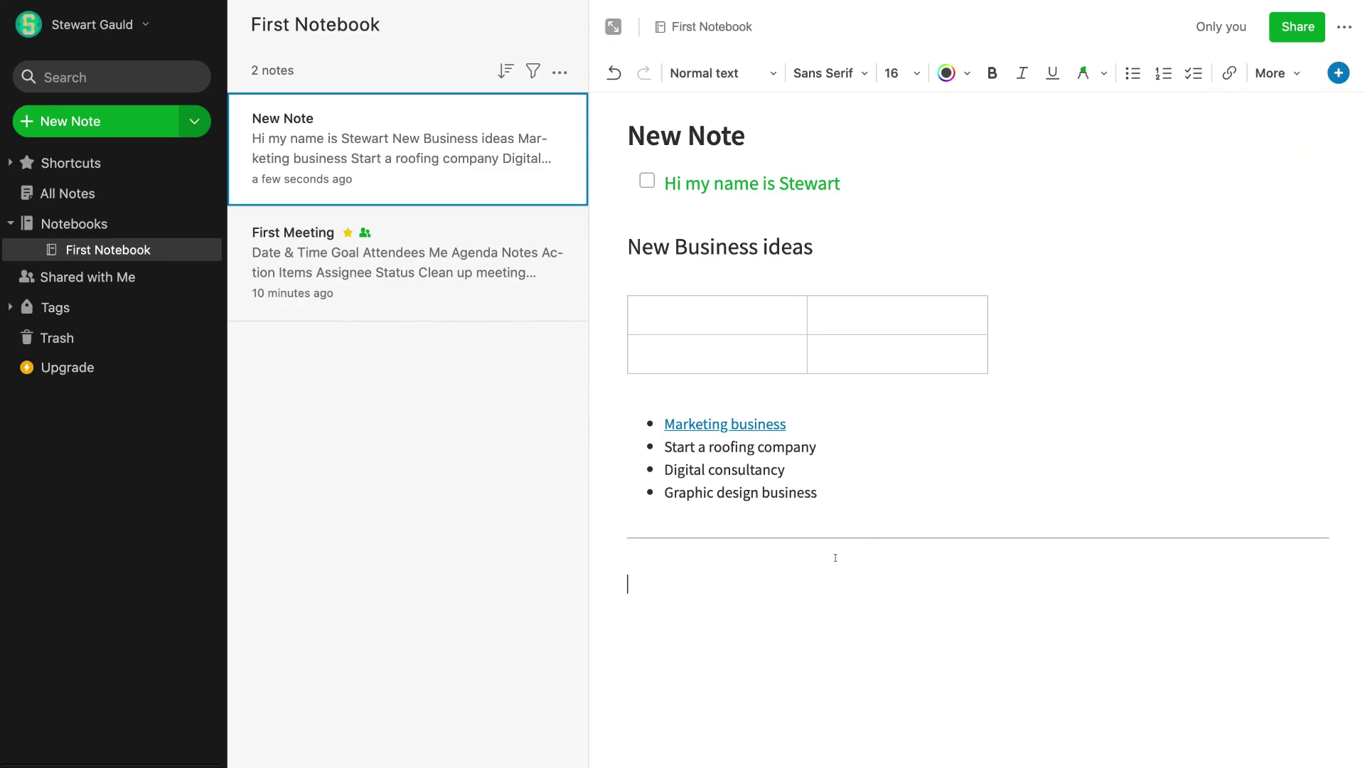
Step: Attach the HOW TO USE EVERNOTE beginners guide PNG from the Desktop below the divider
{"action": "left_click", "coordinate": [1335, 73]}
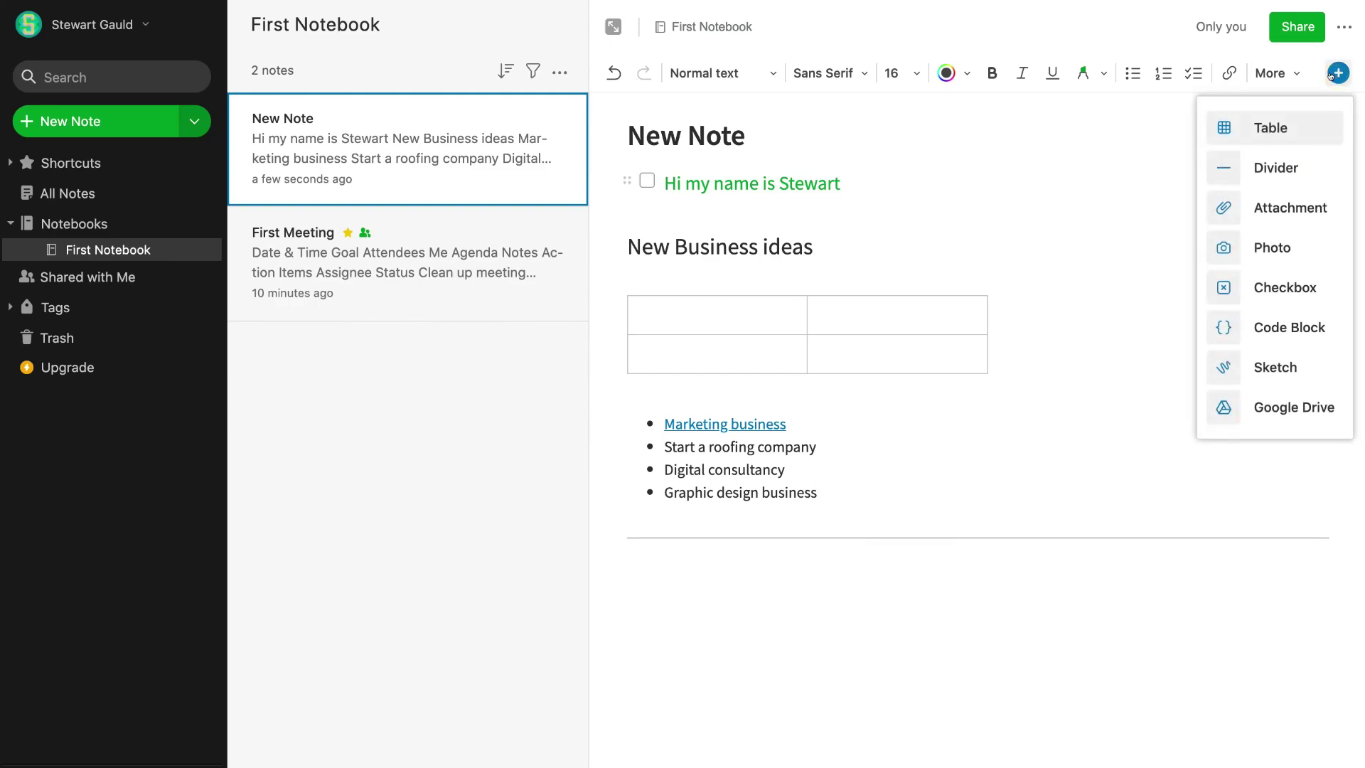
{"action": "left_click", "coordinate": [1296, 202]}
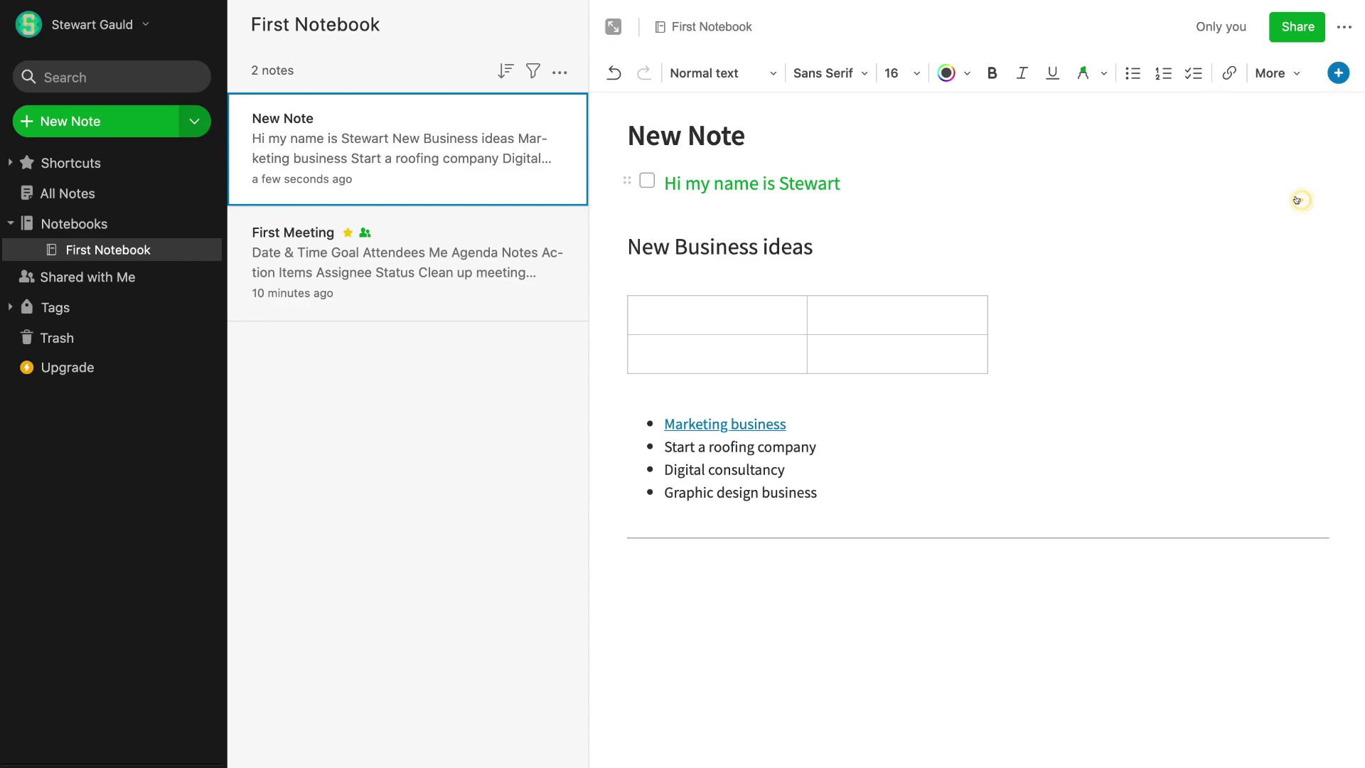
{"action": "scroll", "coordinate": [905, 269], "scroll_direction": "down", "scroll_amount": 5}
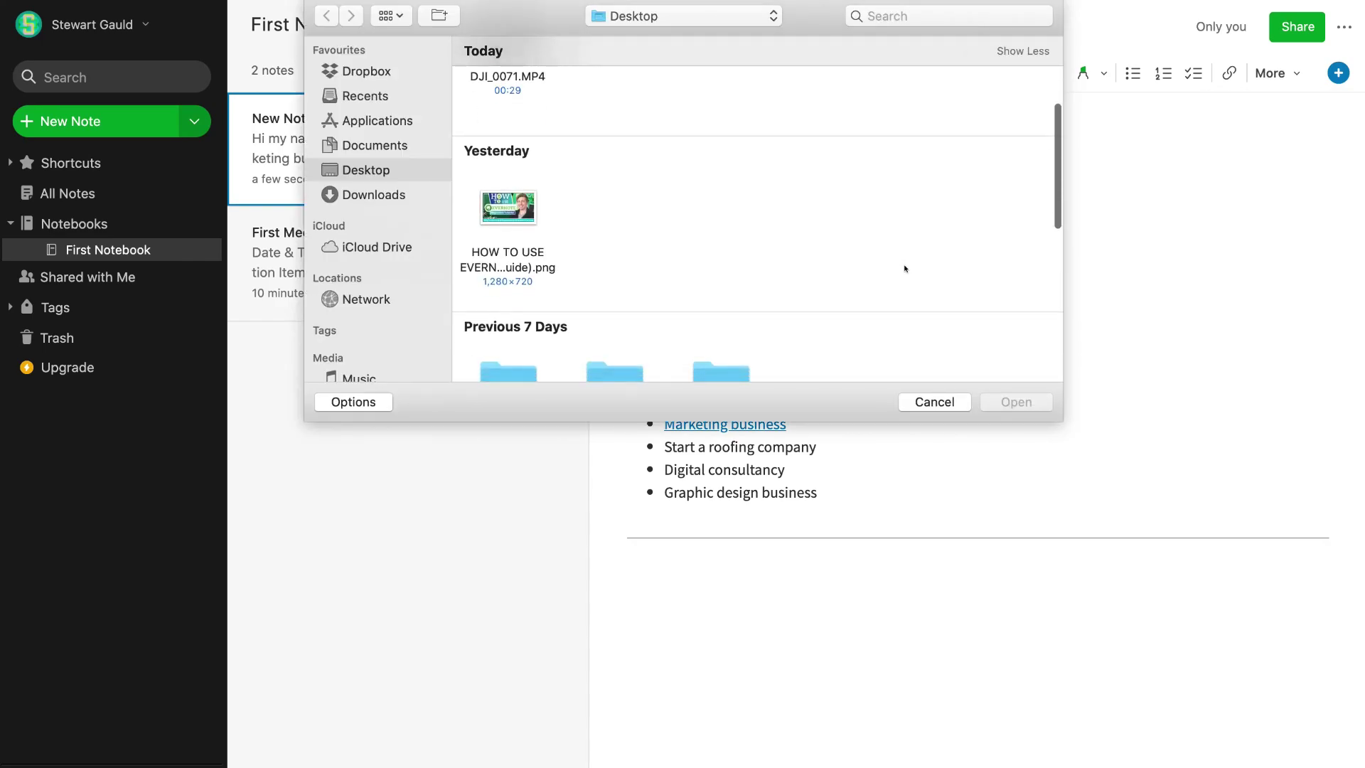
{"action": "left_click", "coordinate": [508, 207]}
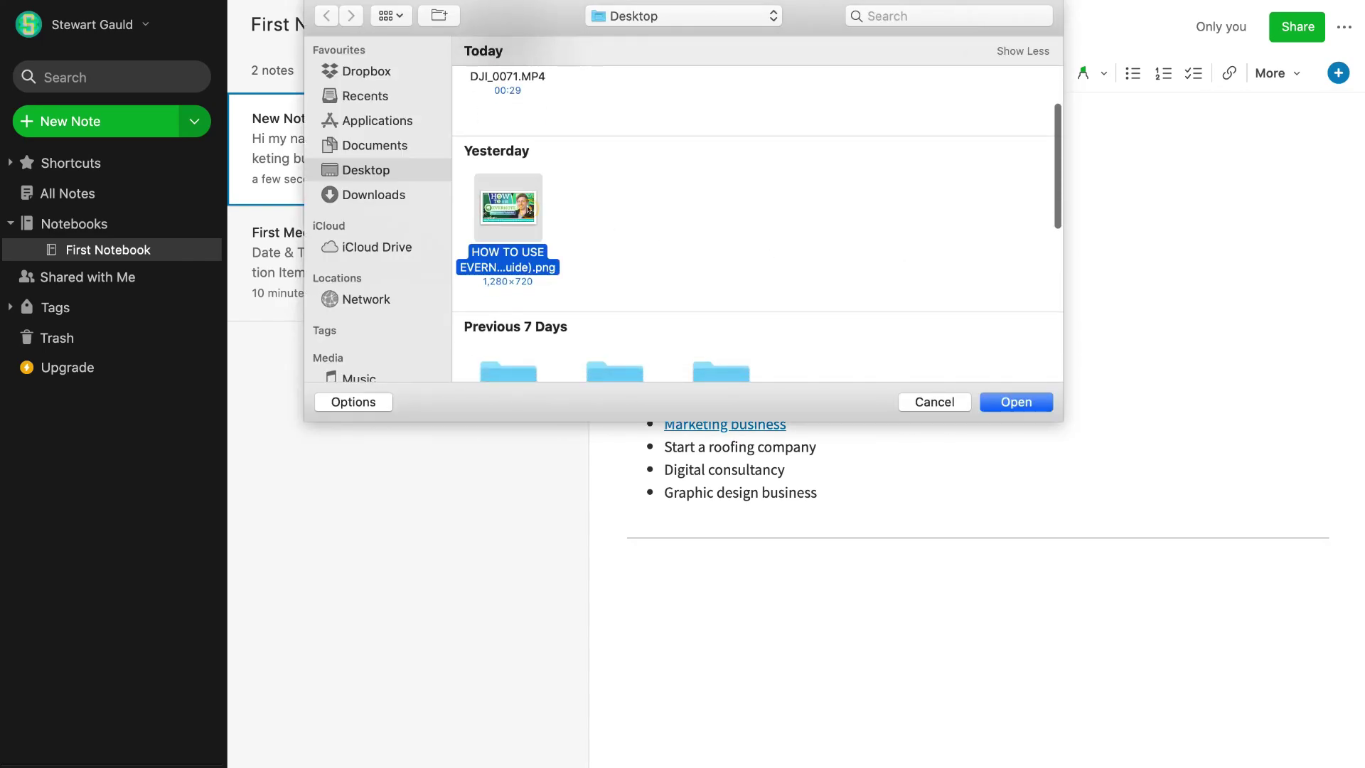
{"action": "left_click", "coordinate": [1016, 402]}
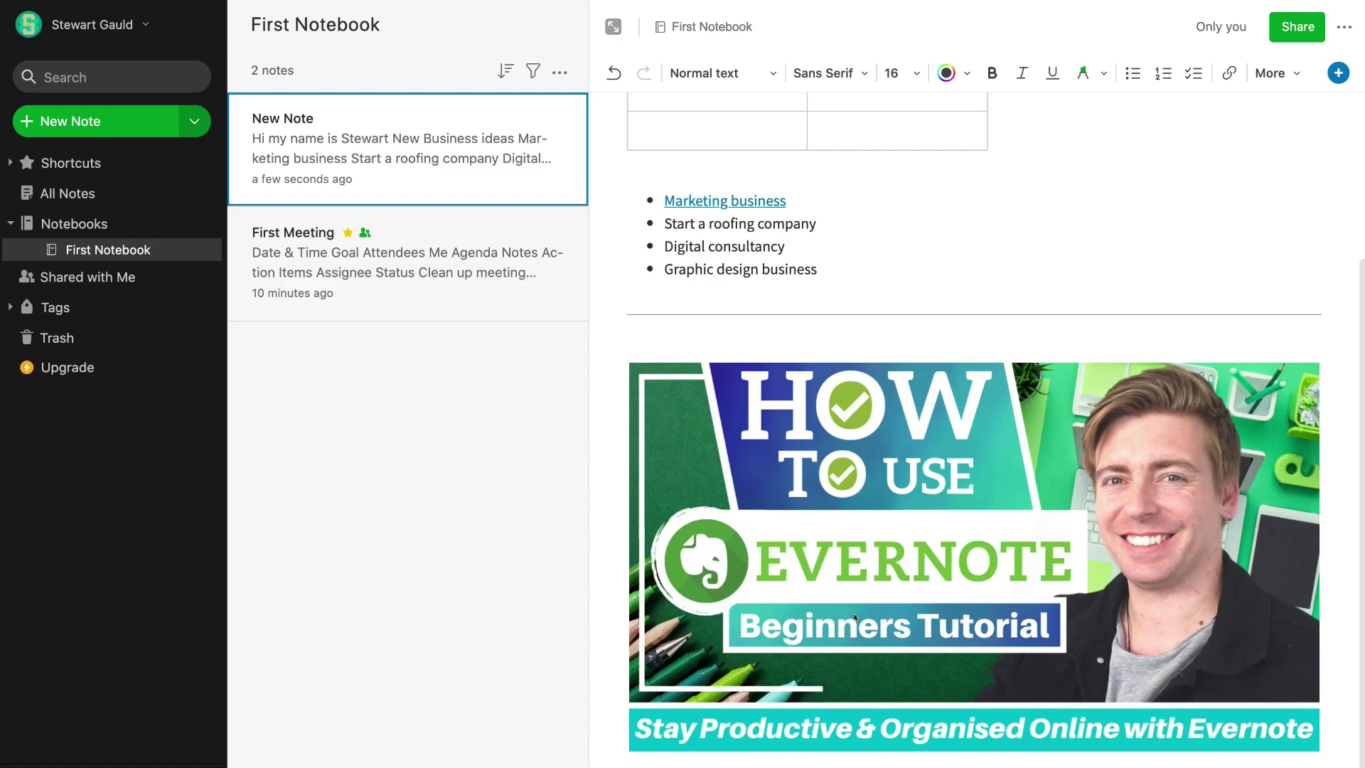
Step: Create a sketch with a short first name handwritten in black pen and insert it below the picture
{"action": "left_click", "coordinate": [1337, 72]}
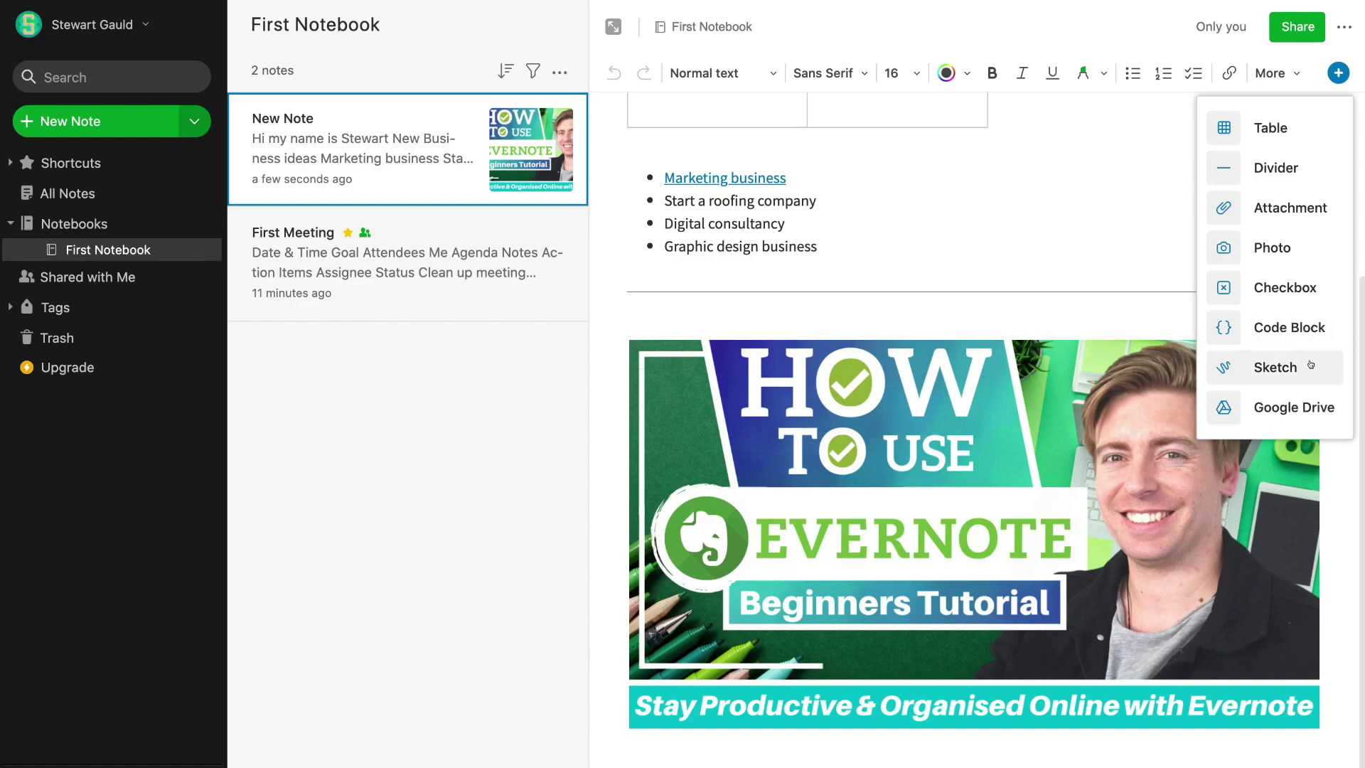
{"action": "left_click", "coordinate": [1310, 366]}
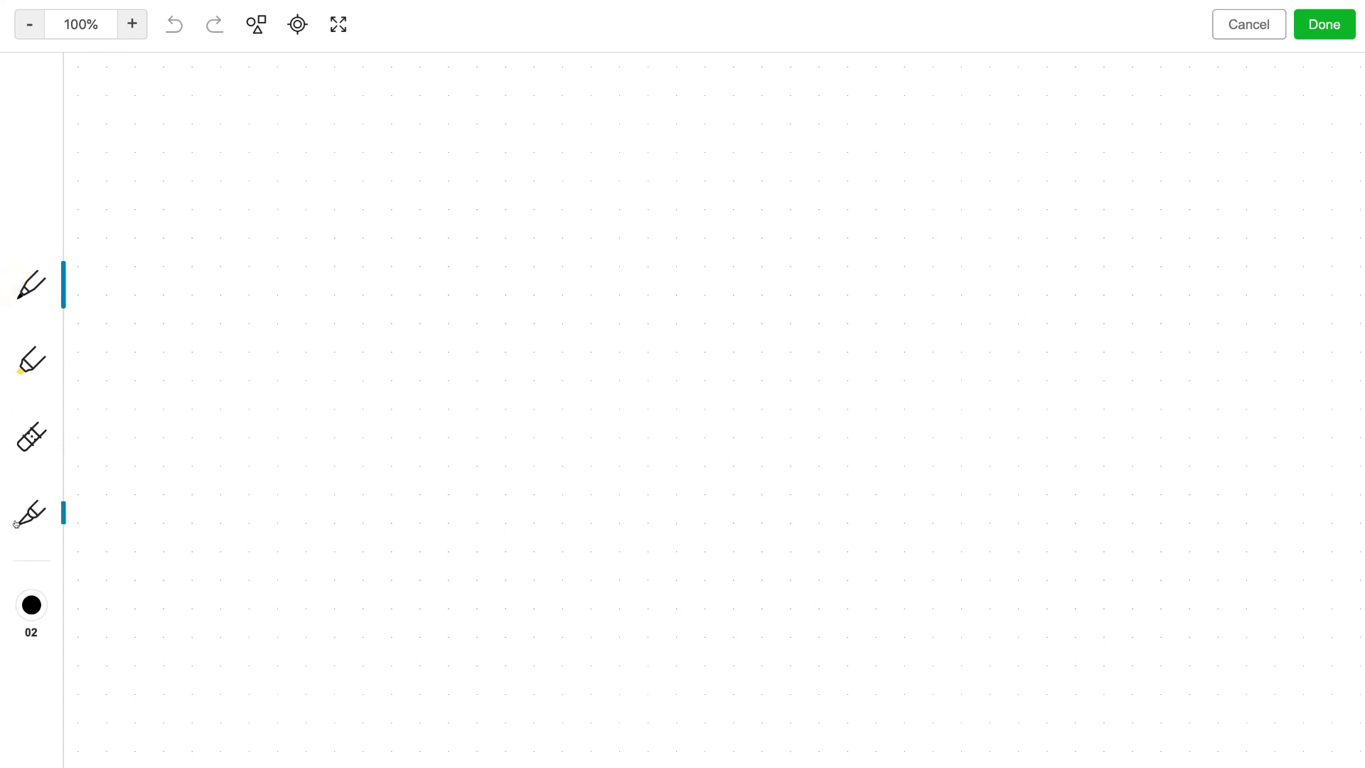
{"action": "left_click", "coordinate": [15, 447]}
{"action": "left_click", "coordinate": [25, 371]}
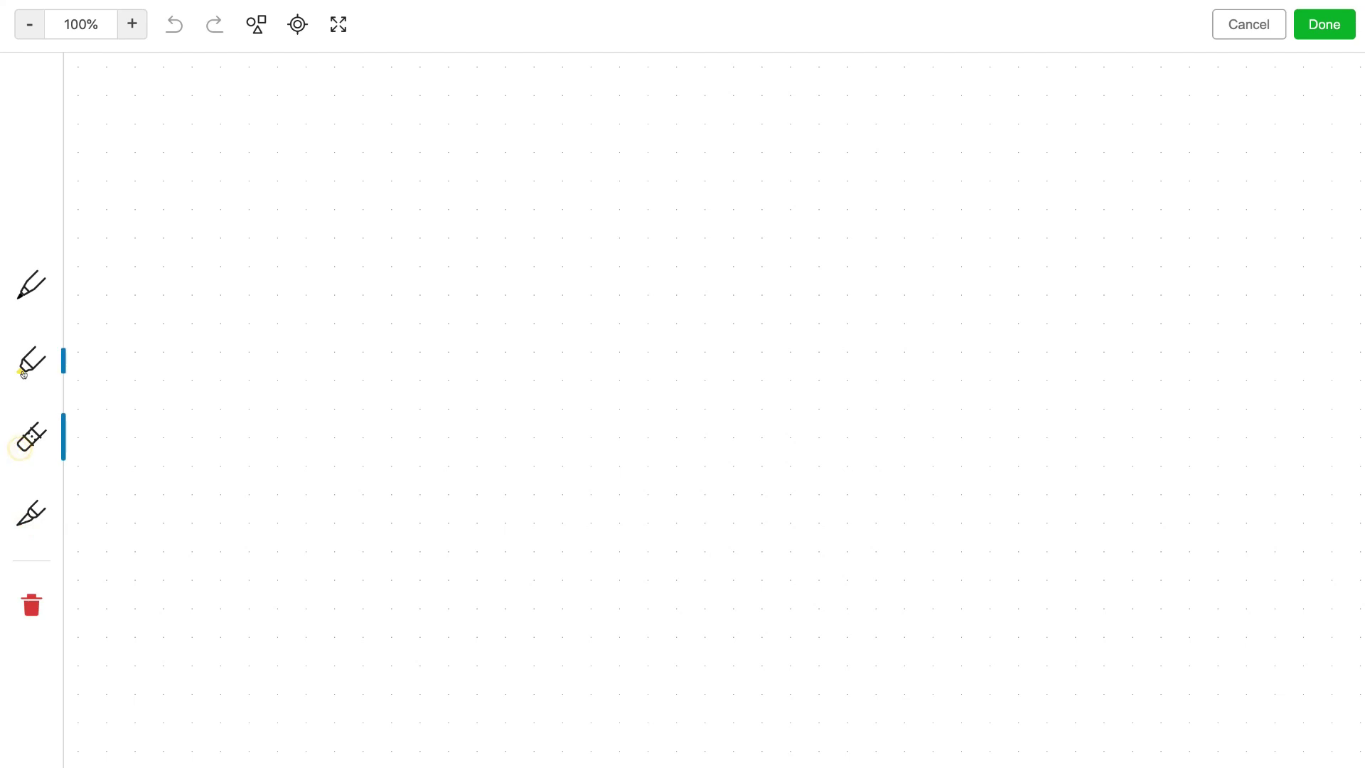
{"action": "left_click", "coordinate": [23, 288]}
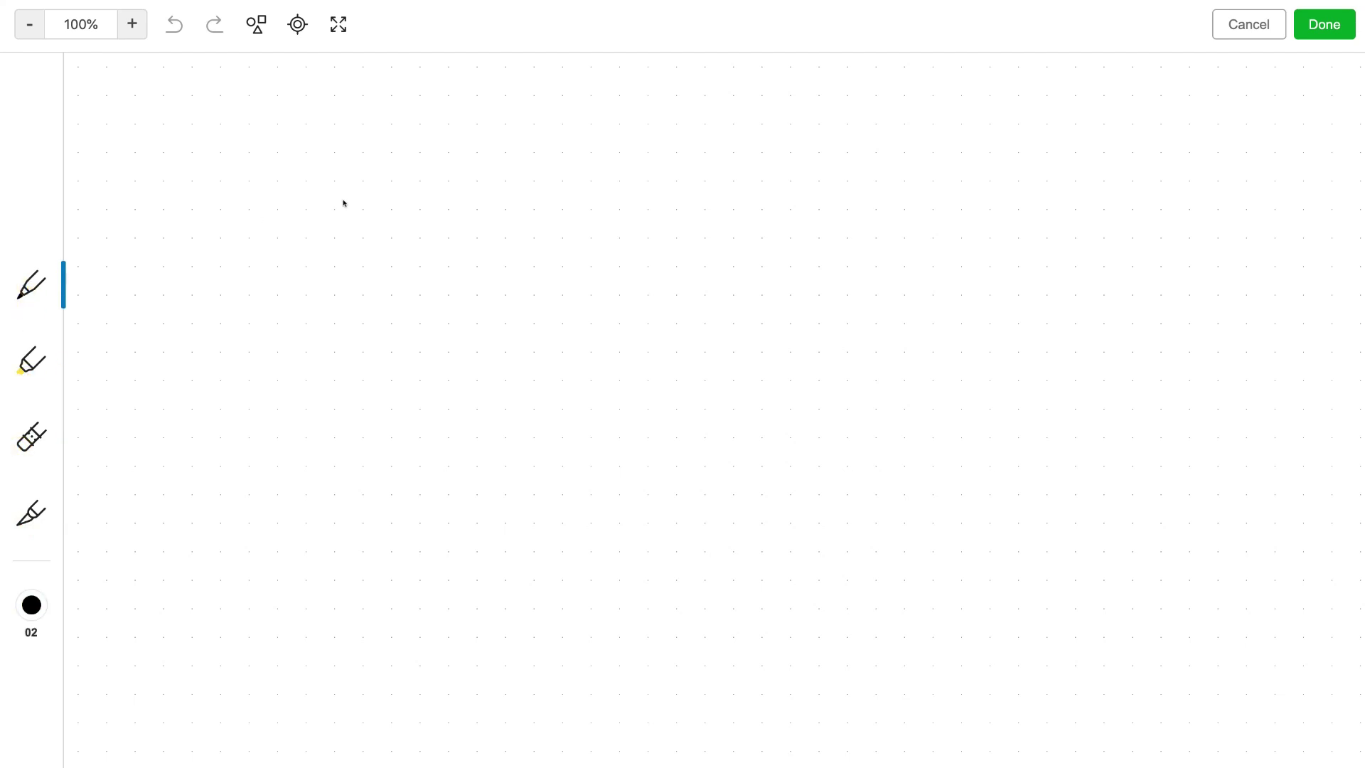
{"action": "mouse_move", "coordinate": [345, 182]}
{"action": "left_mouse_down"}
{"action": "mouse_move", "coordinate": [256, 251]}
{"action": "mouse_move", "coordinate": [254, 312]}
{"action": "left_mouse_up"}
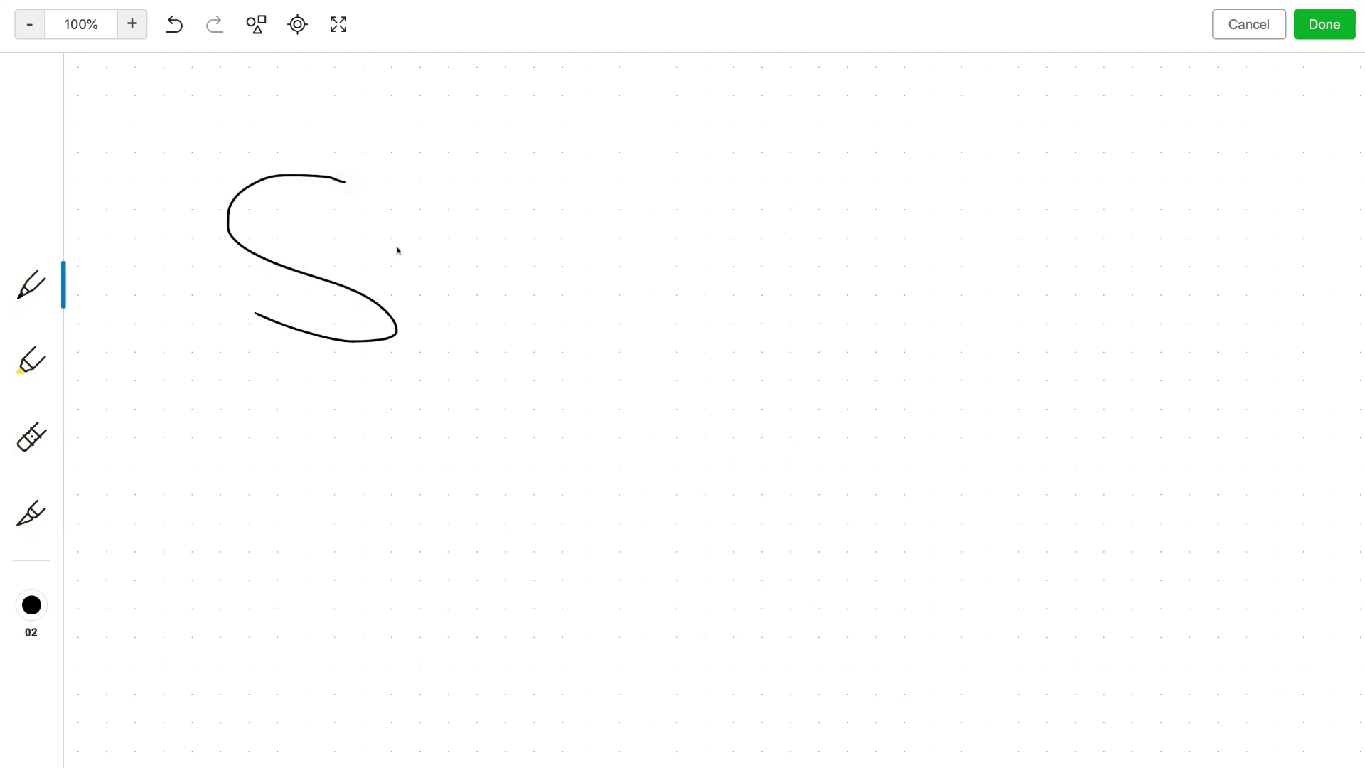
{"action": "left_click_drag", "start_coordinate": [417, 204], "coordinate": [441, 389]}
{"action": "left_click_drag", "start_coordinate": [400, 297], "coordinate": [490, 263]}
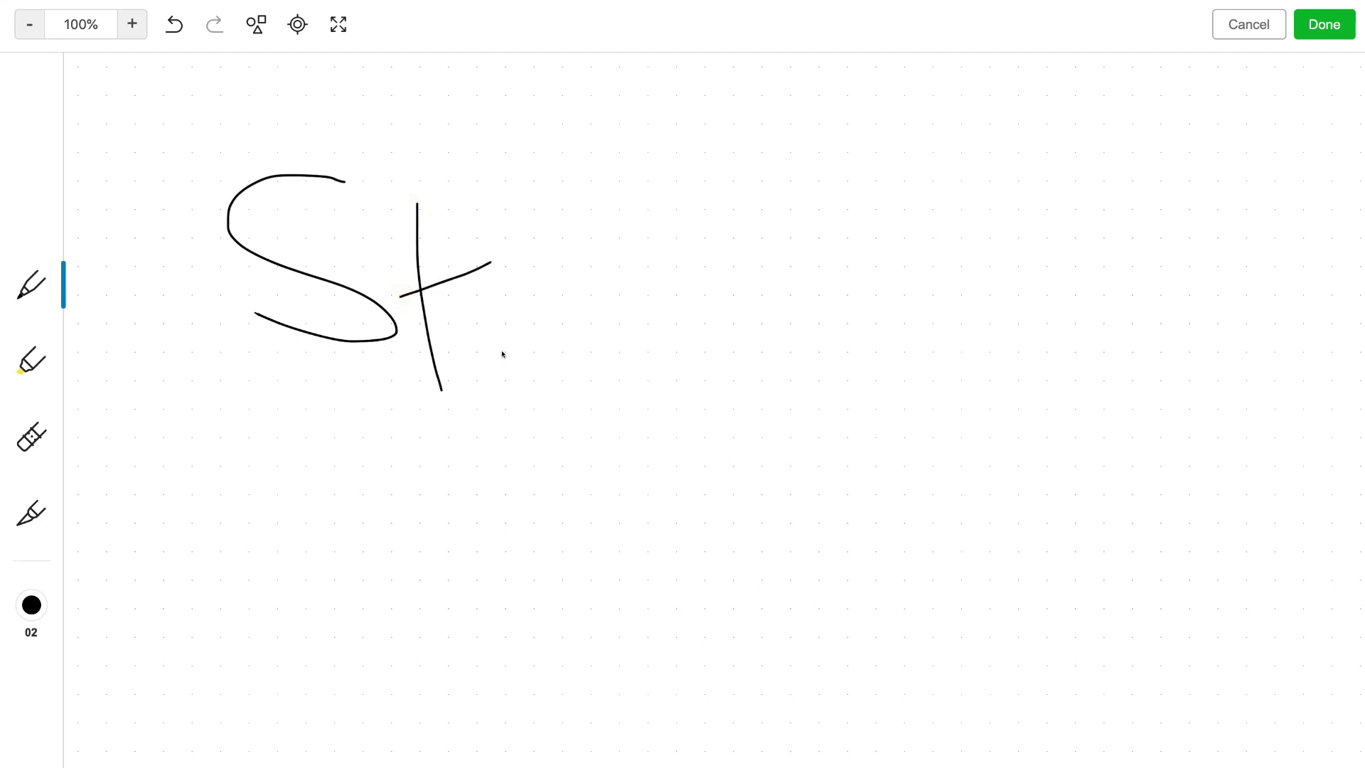
{"action": "left_click_drag", "start_coordinate": [504, 353], "coordinate": [603, 382]}
{"action": "mouse_move", "coordinate": [613, 285]}
{"action": "left_mouse_down"}
{"action": "mouse_move", "coordinate": [680, 320]}
{"action": "mouse_move", "coordinate": [745, 297]}
{"action": "left_mouse_up"}
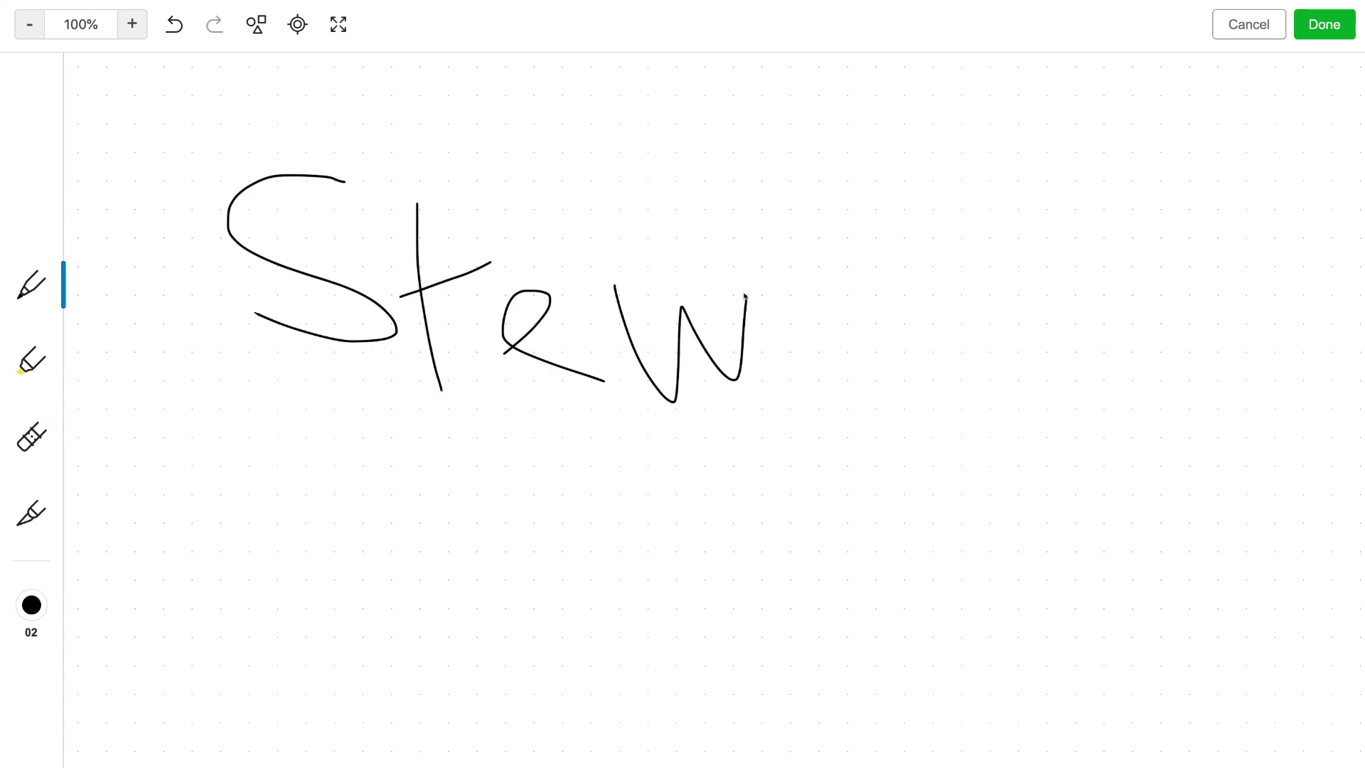
{"action": "left_click", "coordinate": [1323, 24]}
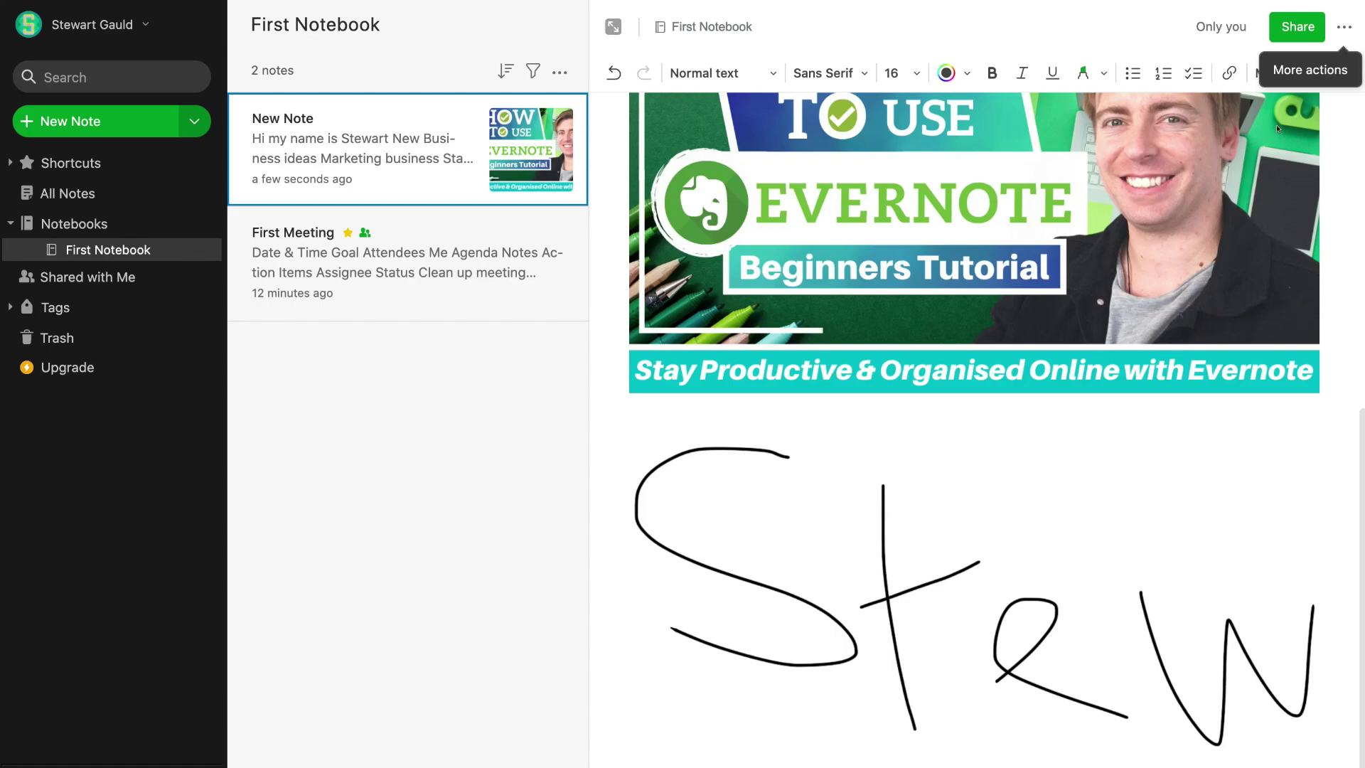
{"action": "left_click", "coordinate": [1336, 73]}
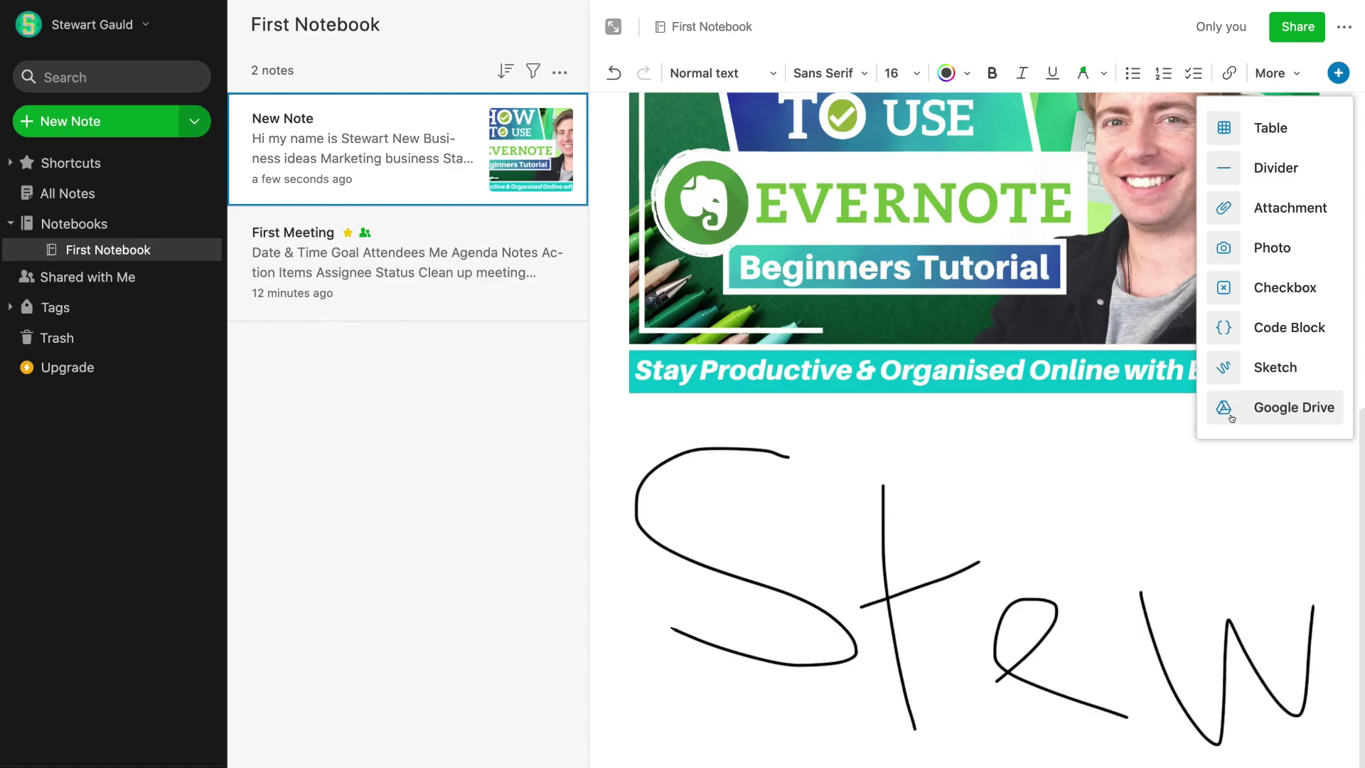
{"action": "left_click", "coordinate": [1166, 429]}
{"action": "scroll", "coordinate": [1157, 405], "scroll_direction": "up", "scroll_amount": 5}
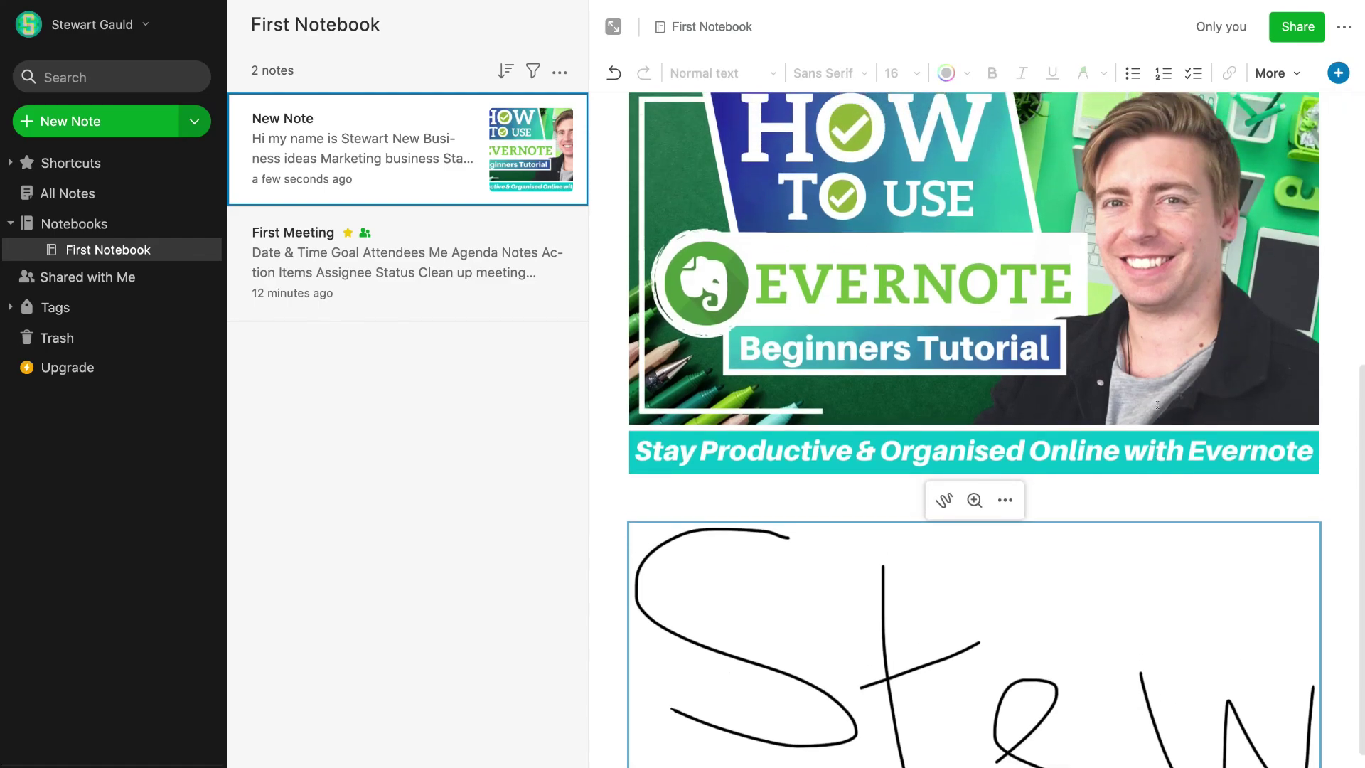
{"action": "left_click", "coordinate": [774, 732]}
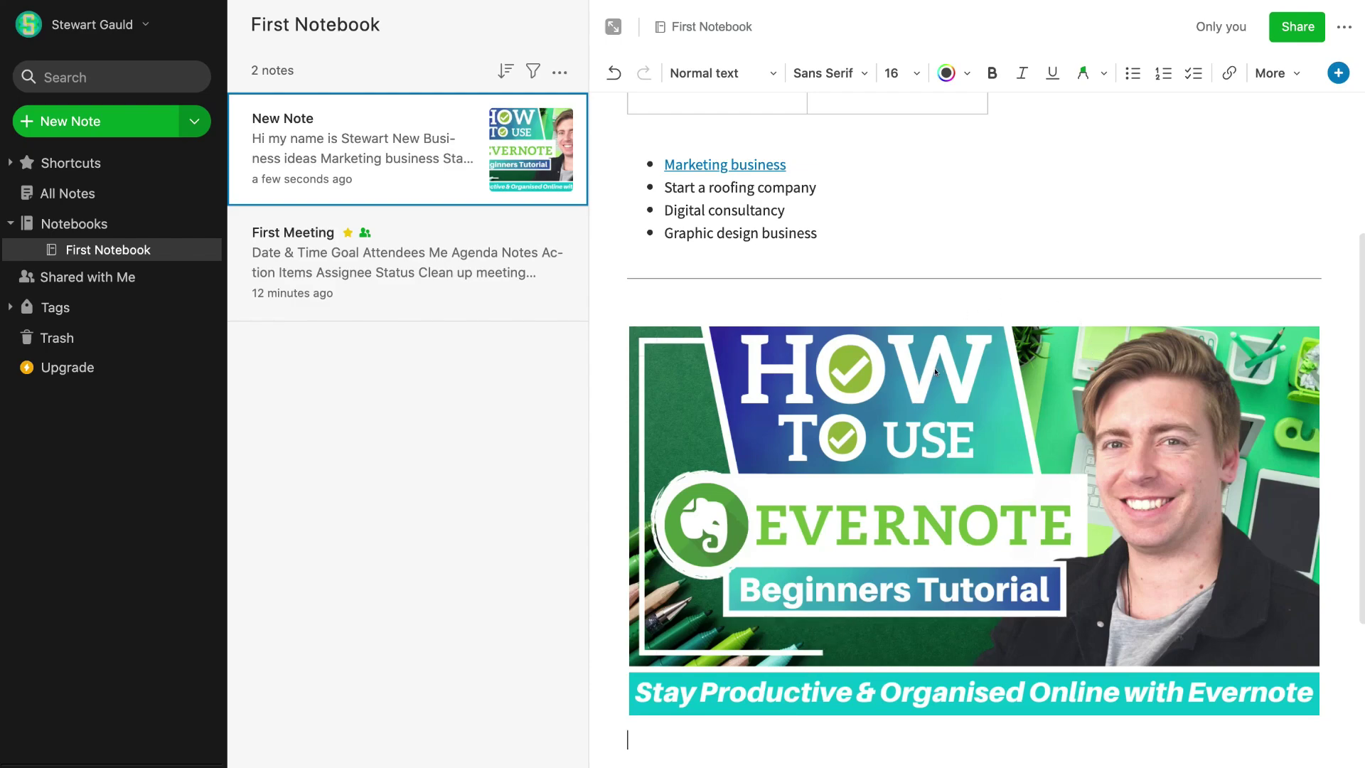
Step: Open the inserted picture for editing and annotation, cancel without changes, and look through the picture's additional options
{"action": "left_click", "coordinate": [985, 367]}
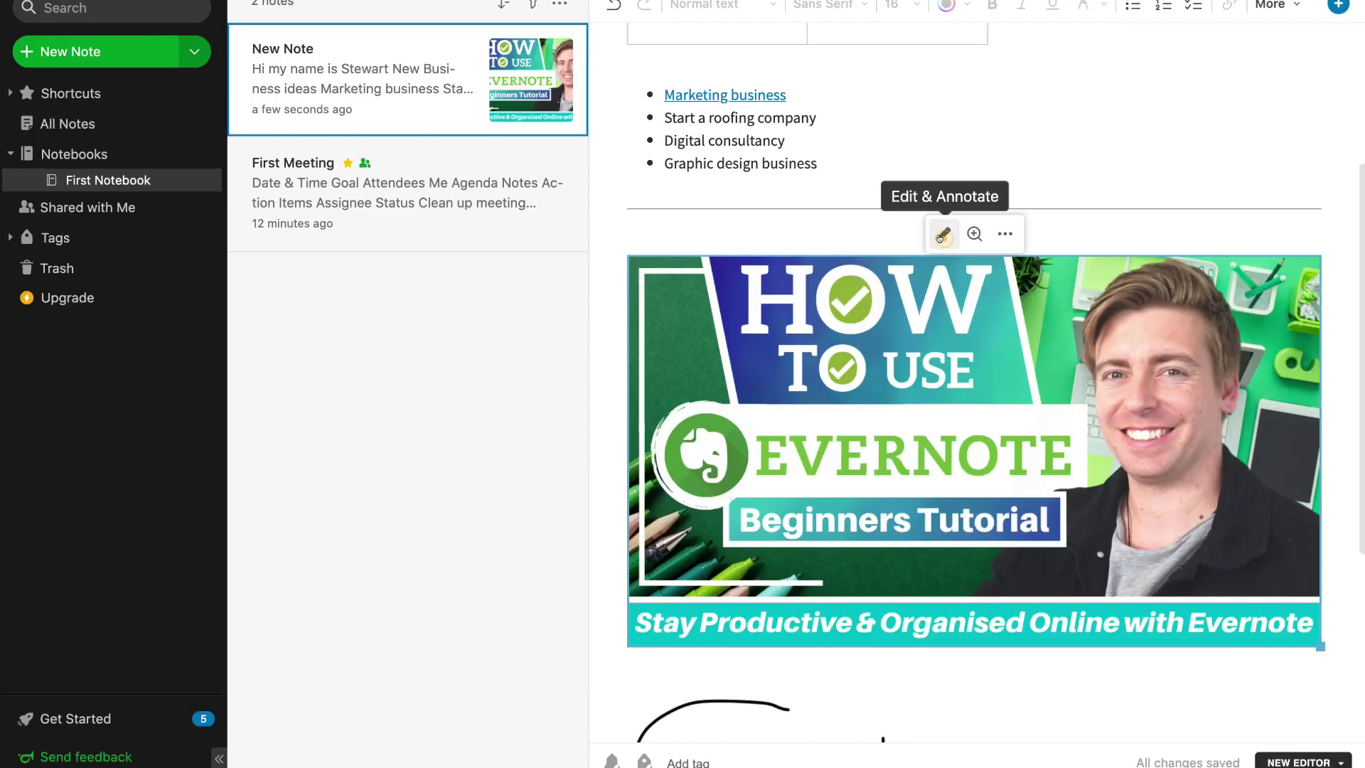
{"action": "left_click", "coordinate": [941, 234]}
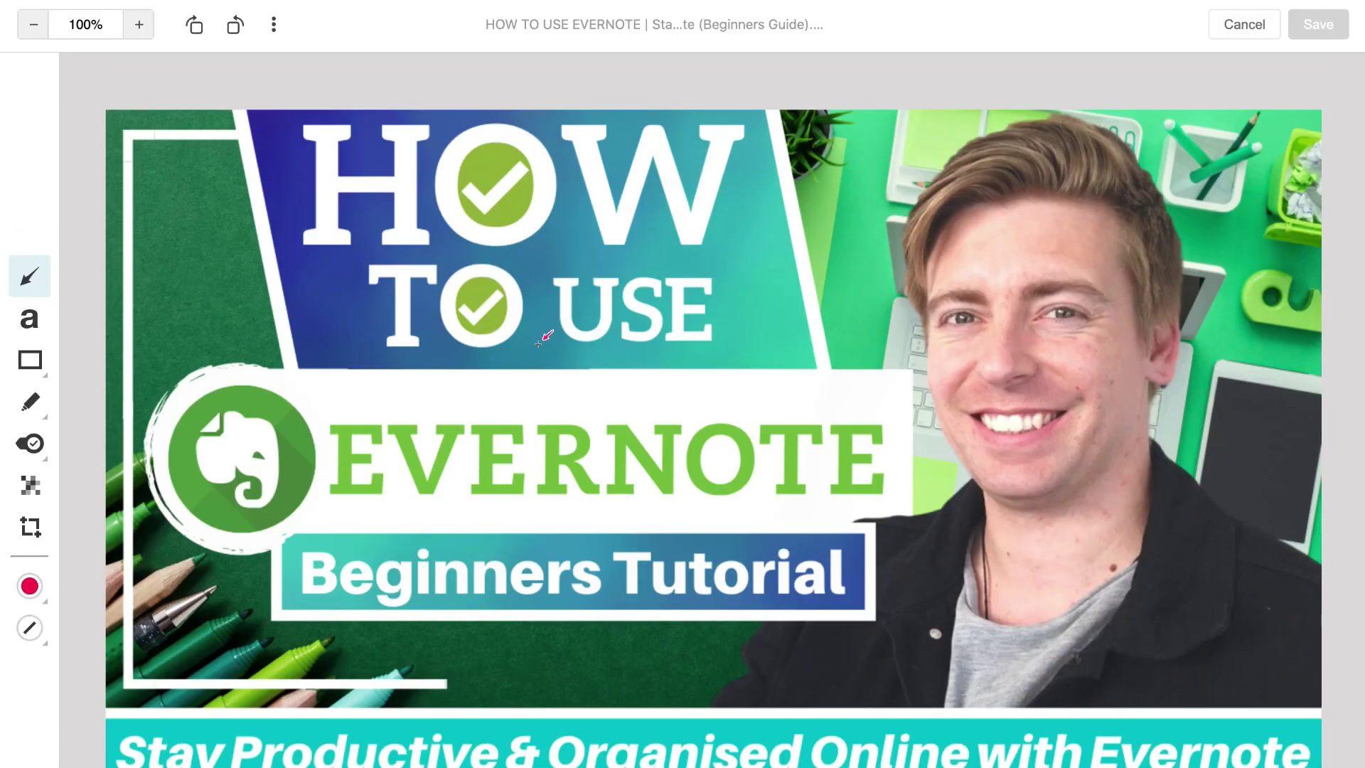
{"action": "left_click", "coordinate": [1242, 27]}
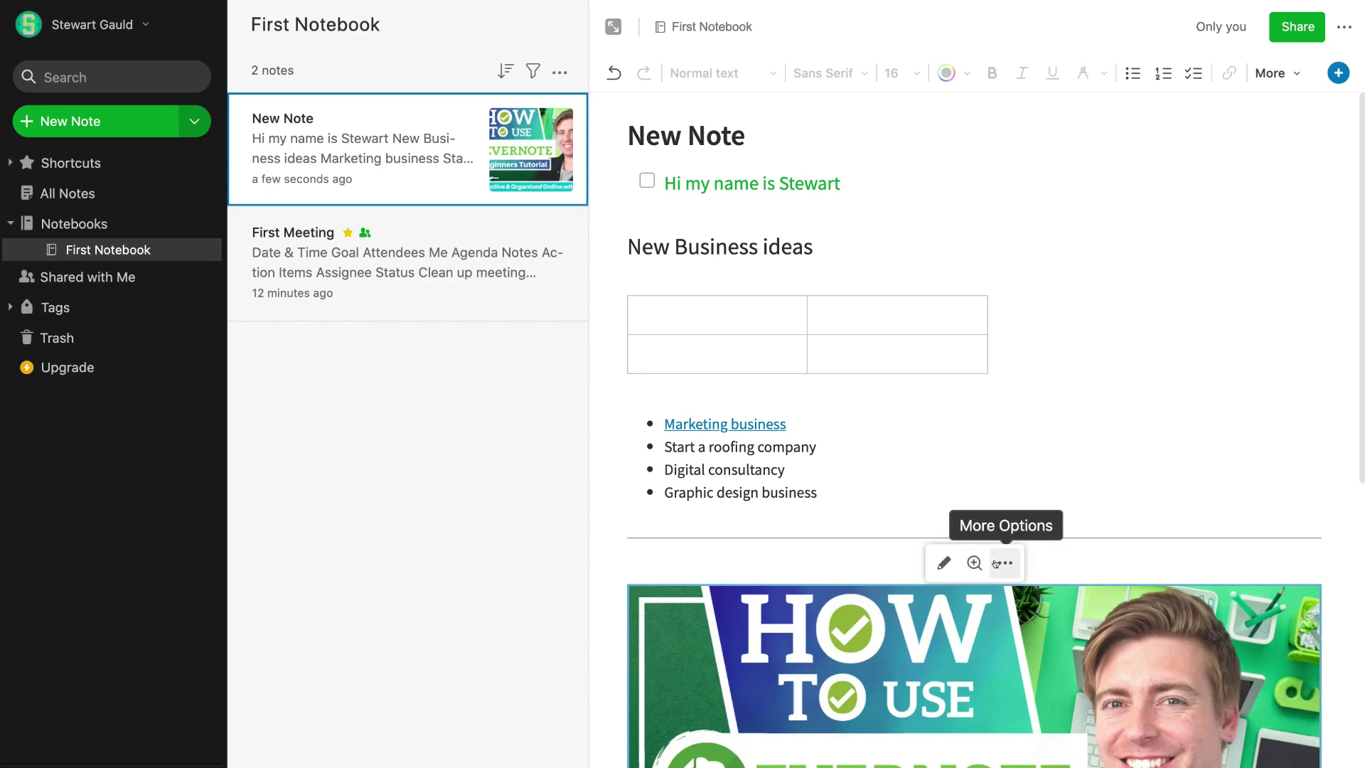
{"action": "left_click", "coordinate": [998, 491]}
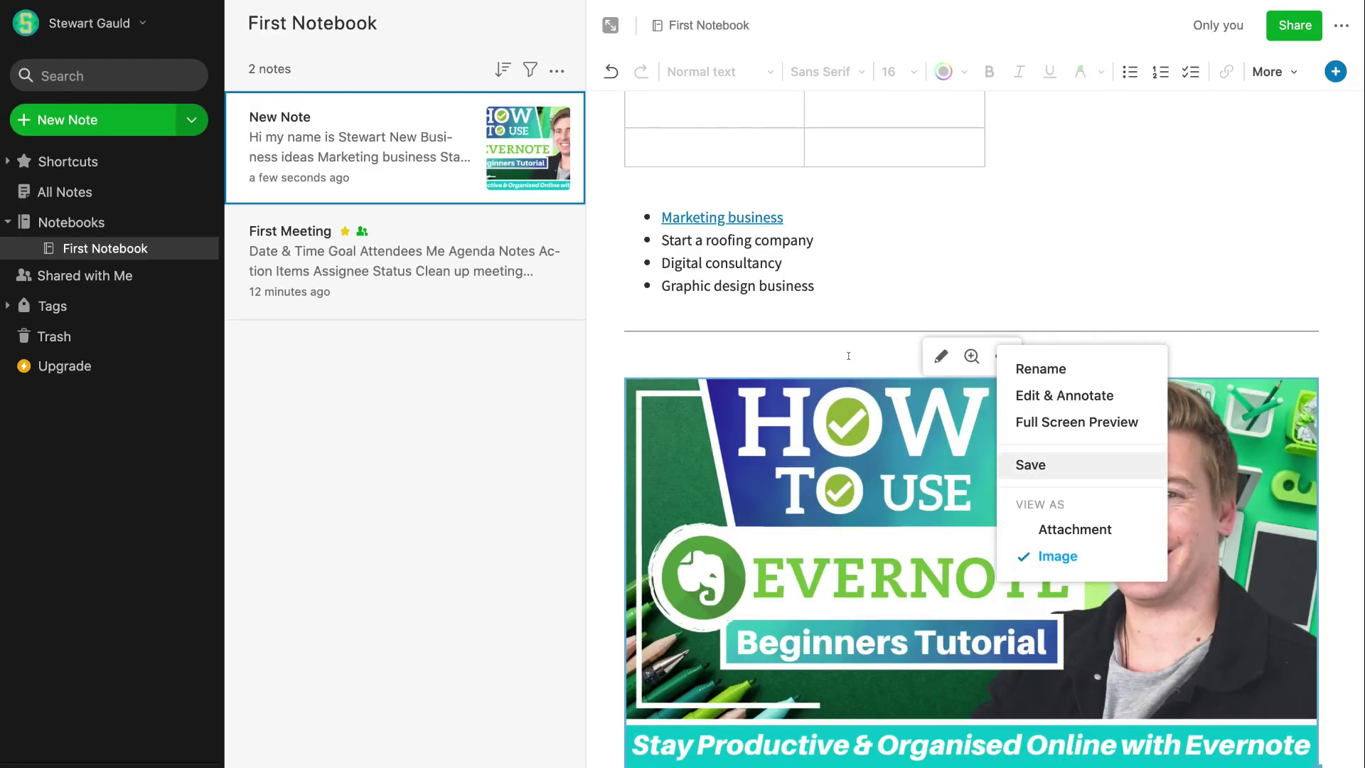
{"action": "left_click", "coordinate": [849, 359]}
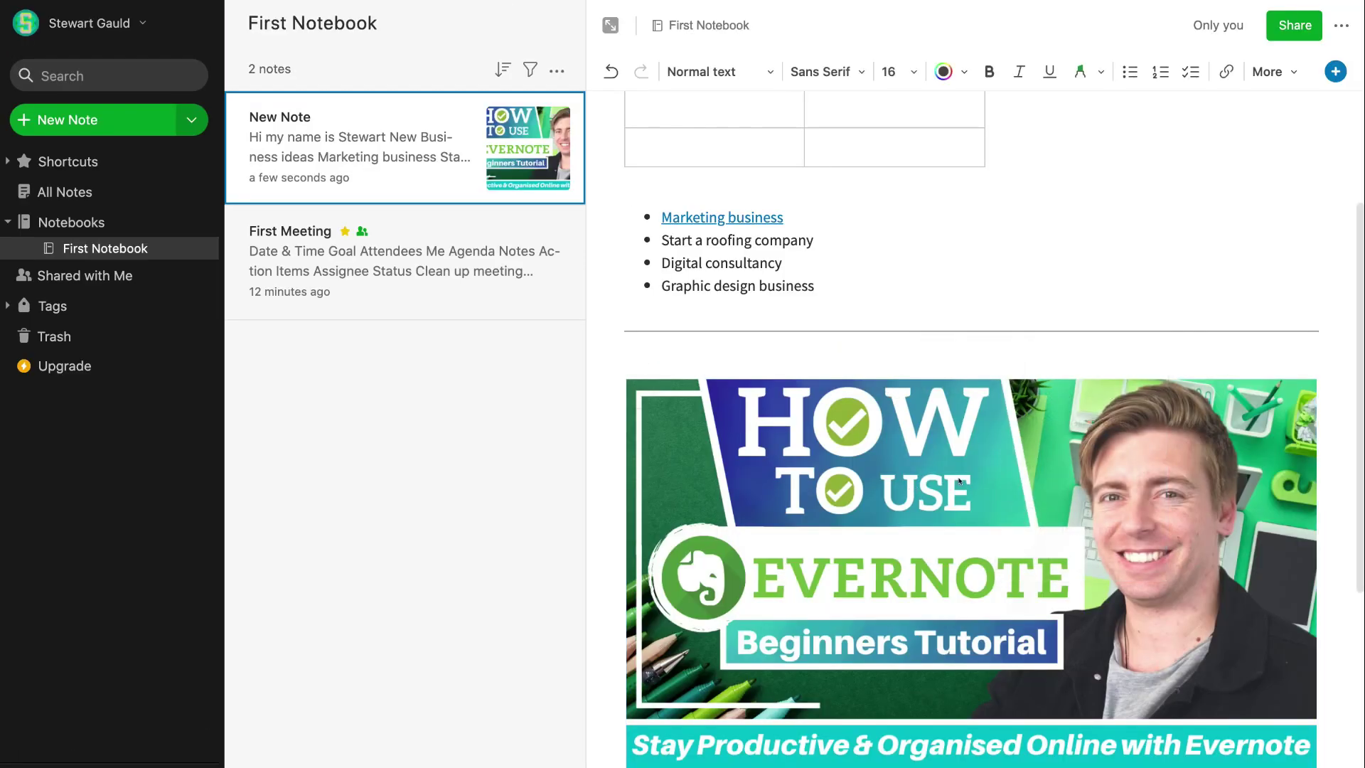
{"action": "scroll", "coordinate": [963, 498], "scroll_direction": "up", "scroll_amount": 3}
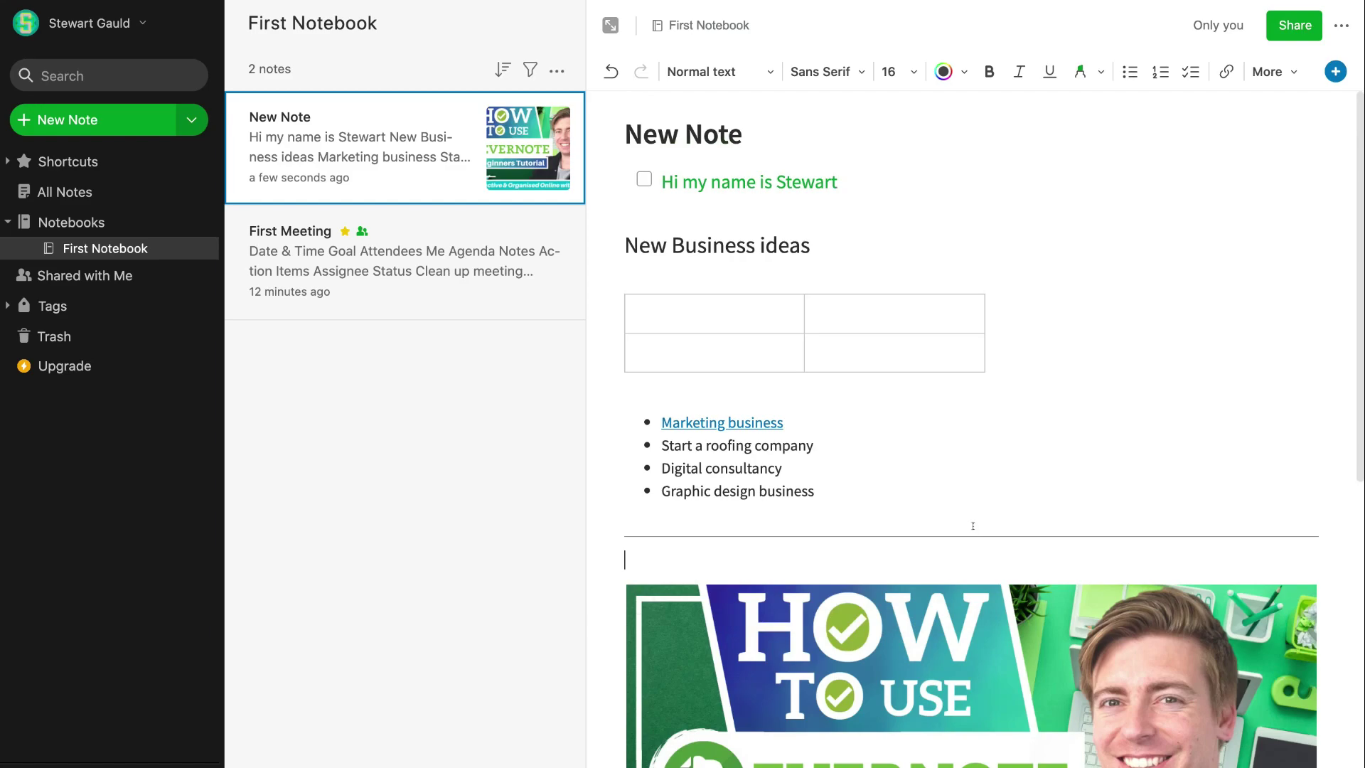
{"action": "left_click", "coordinate": [1125, 186]}
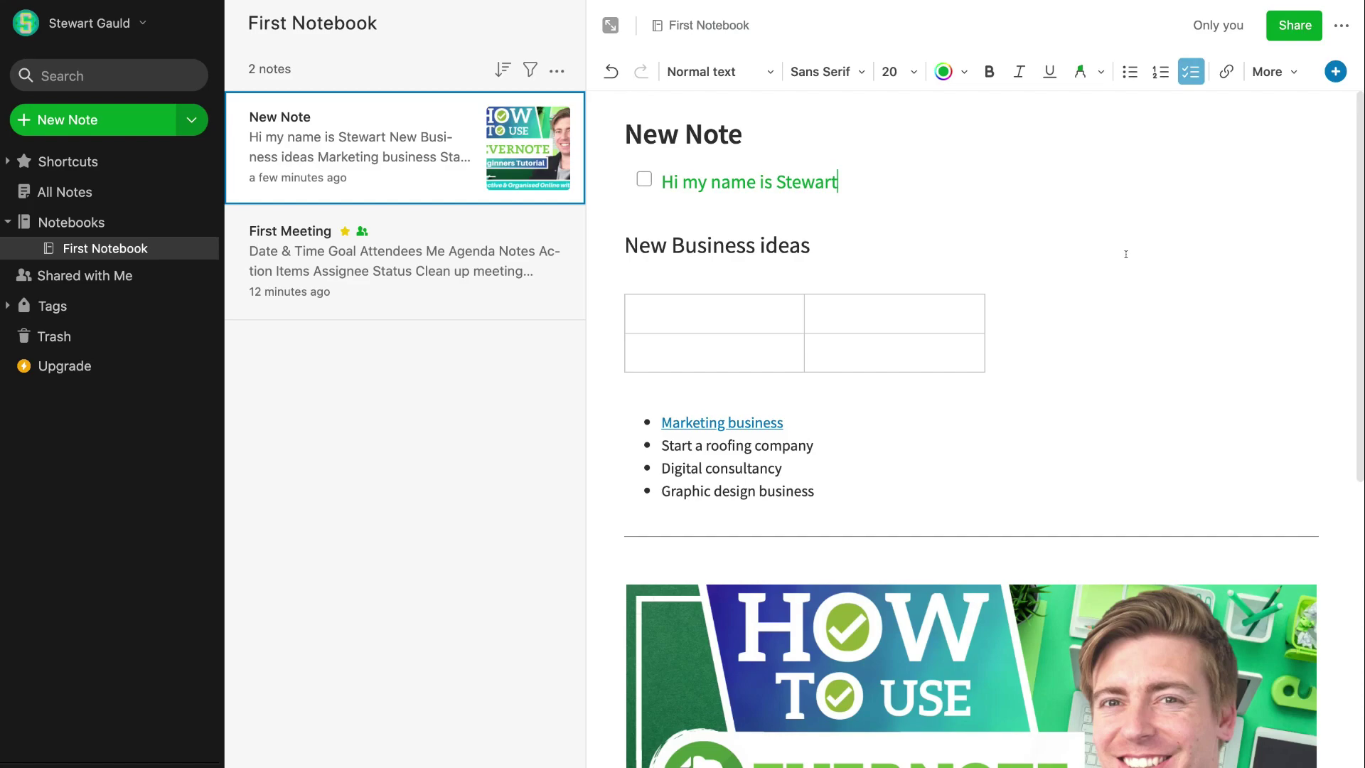
{"action": "left_click", "coordinate": [551, 71]}
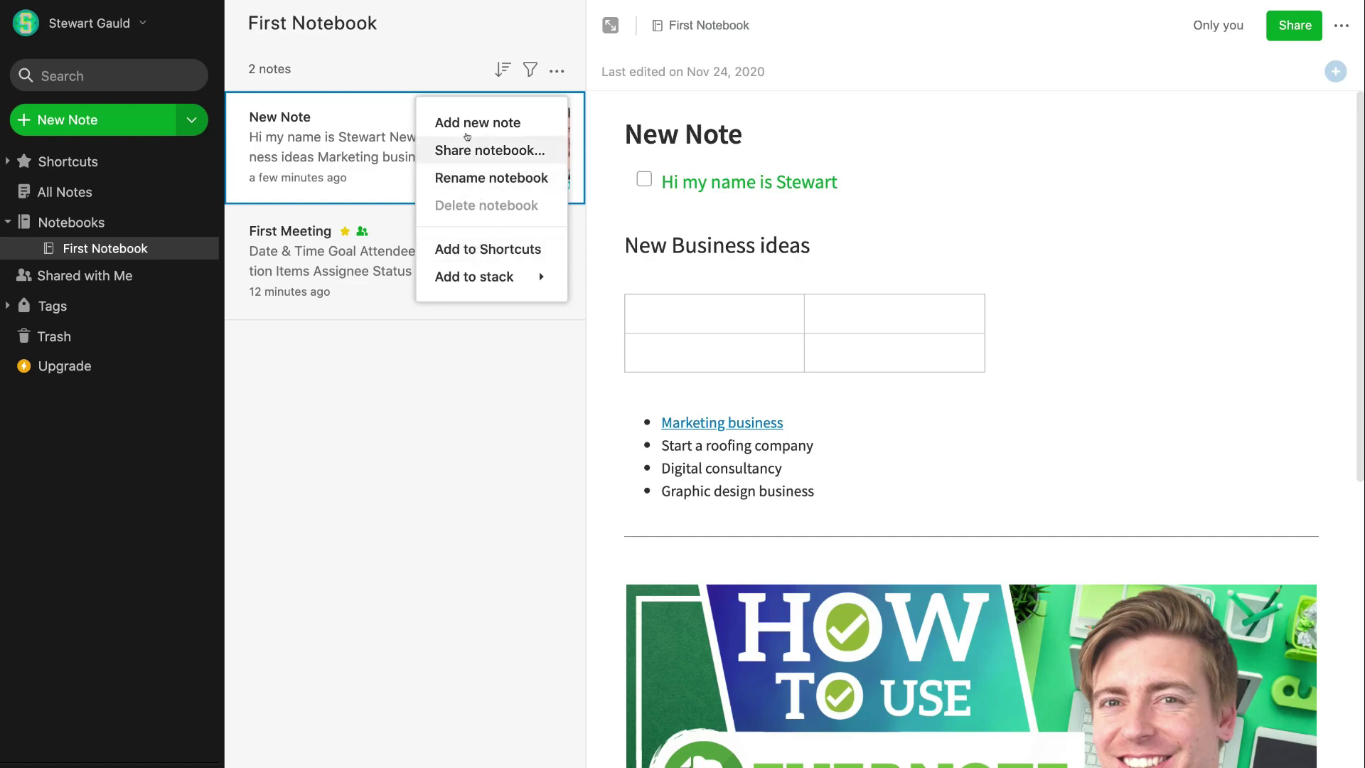
{"action": "left_click", "coordinate": [451, 34]}
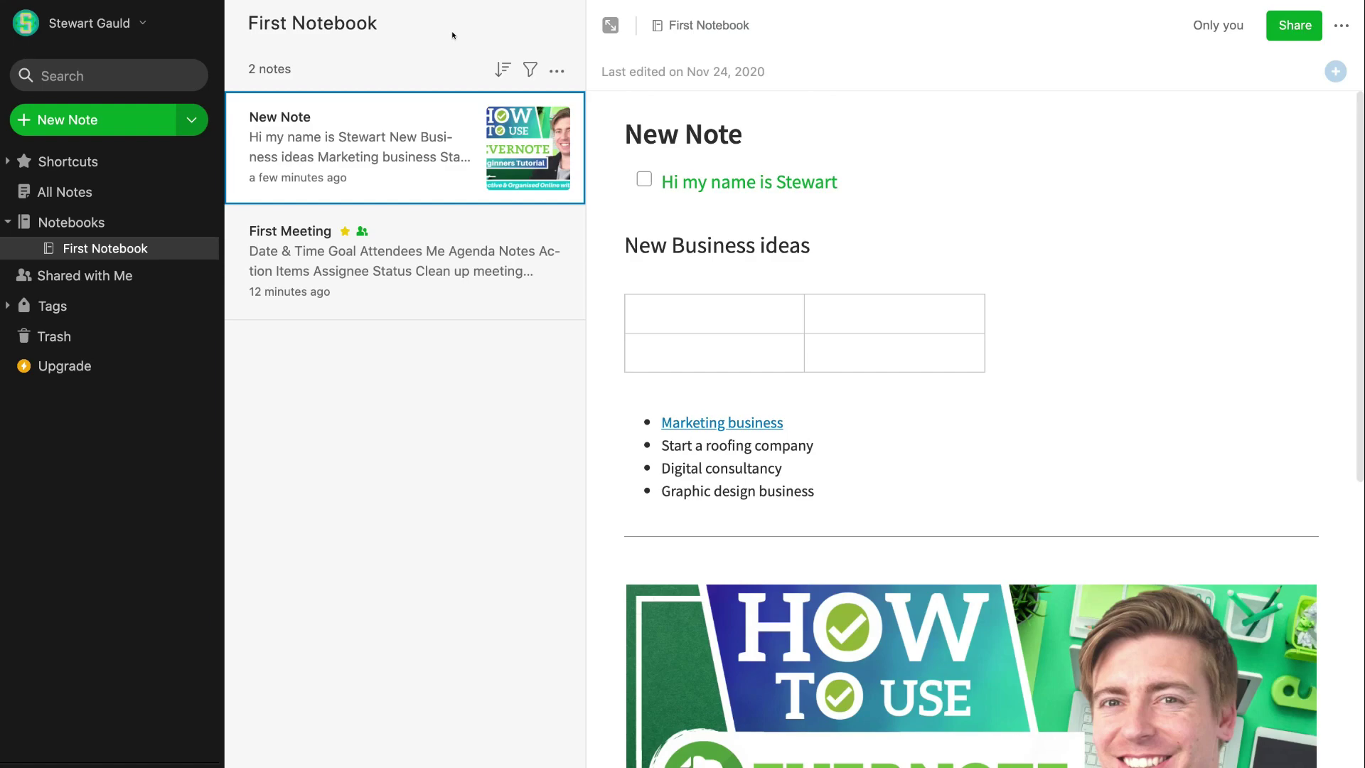
{"action": "left_click", "coordinate": [976, 177]}
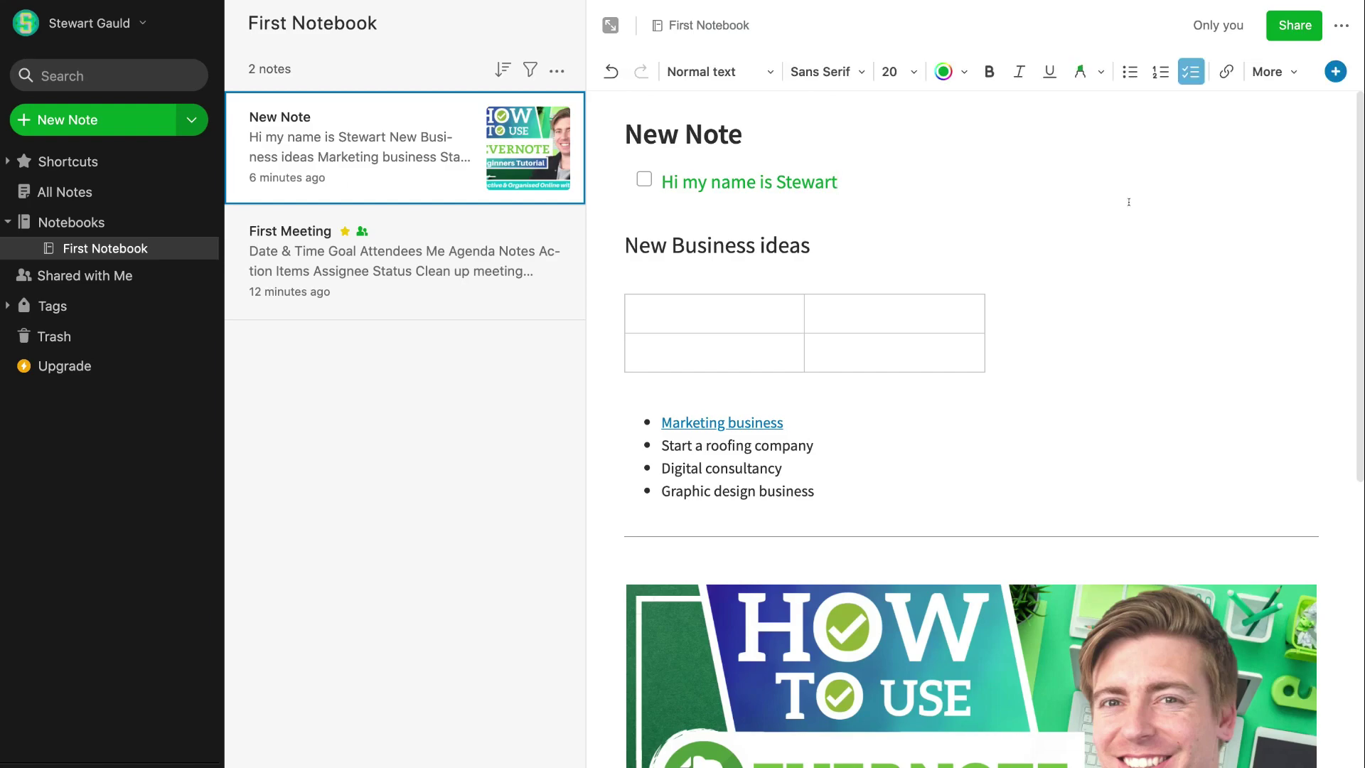